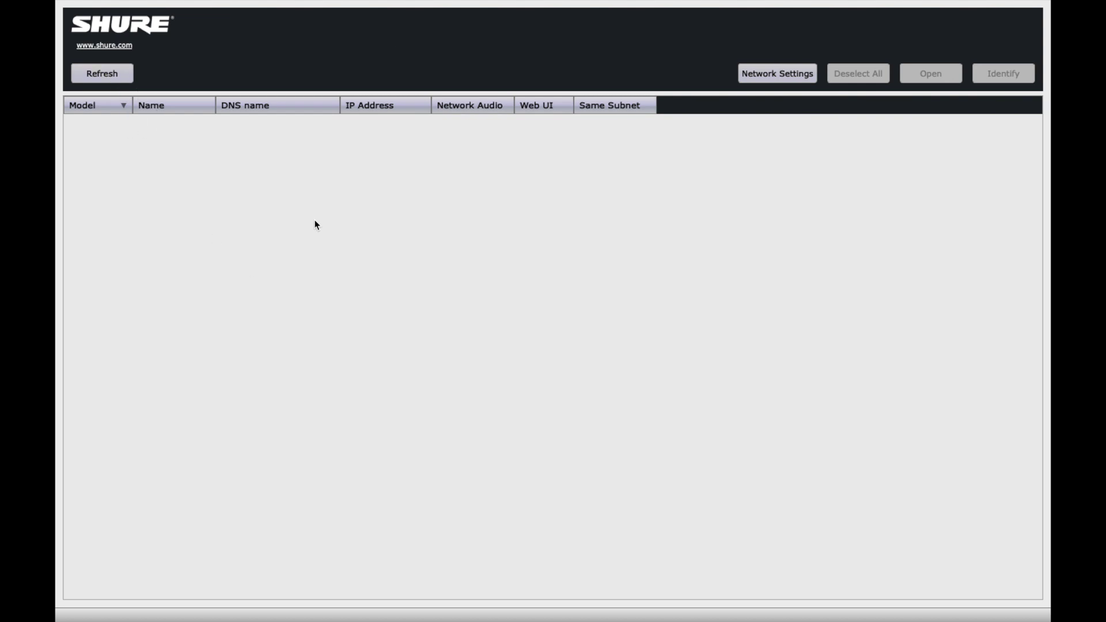
# Step: Refresh the list of networked Shure devices and open Shure Update Utility in full screen
pyautogui.click(115, 76)
pyautogui.press('super+space')
pyautogui.write('update')
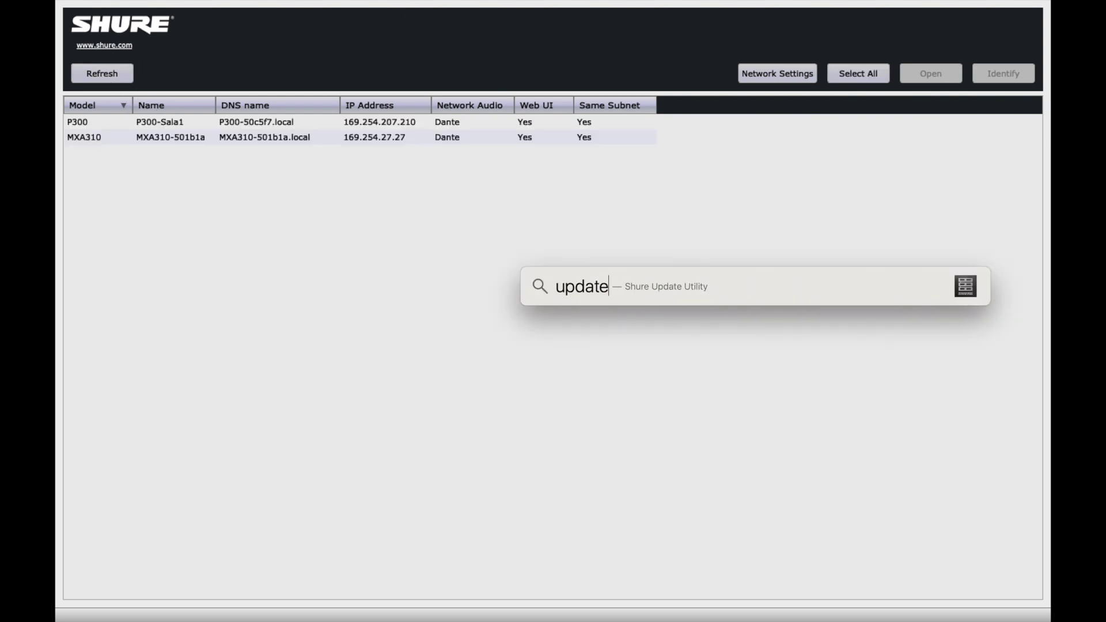
pyautogui.press('Return')
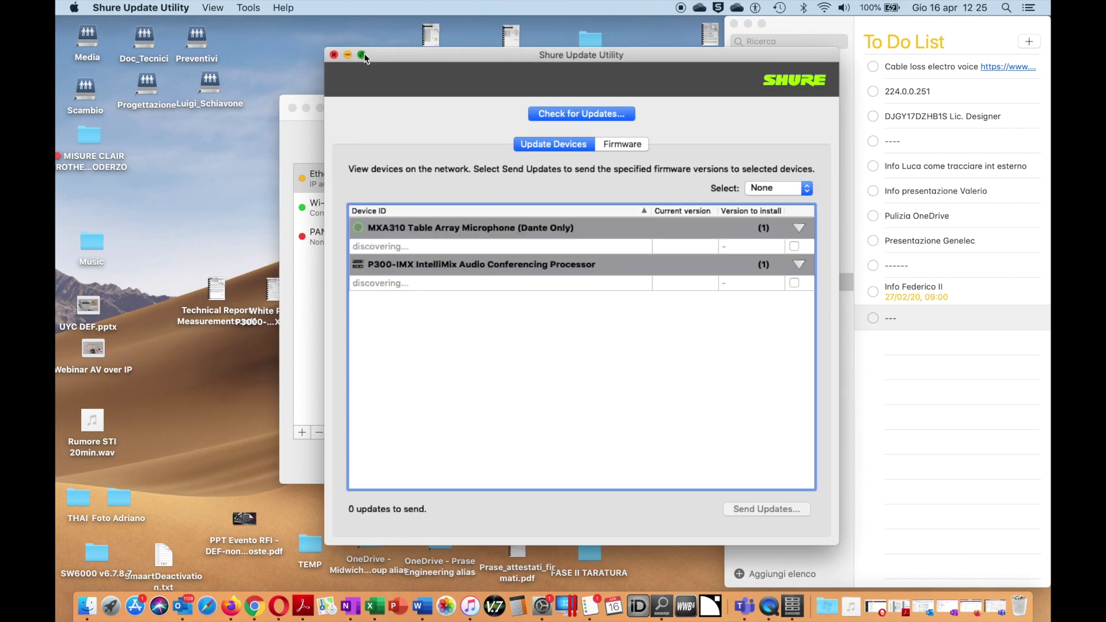
pyautogui.click(362, 54)
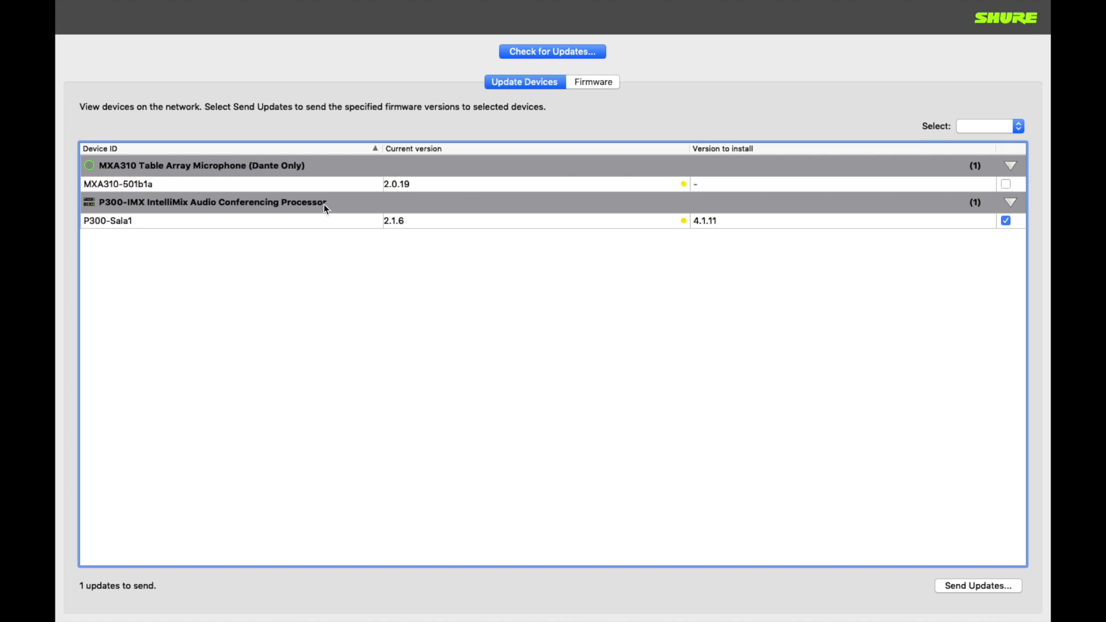
# Step: Check for new firmware and send version 4.1.37 to the MXA310 and version 4.1.11 to the P300
pyautogui.click(1006, 184)
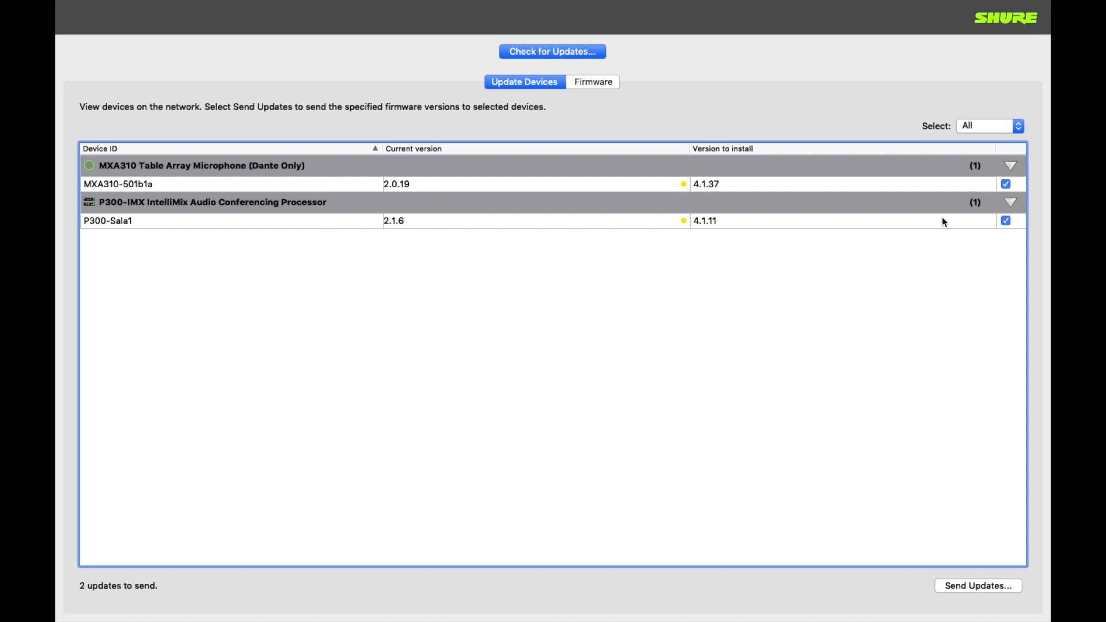
pyautogui.click(550, 57)
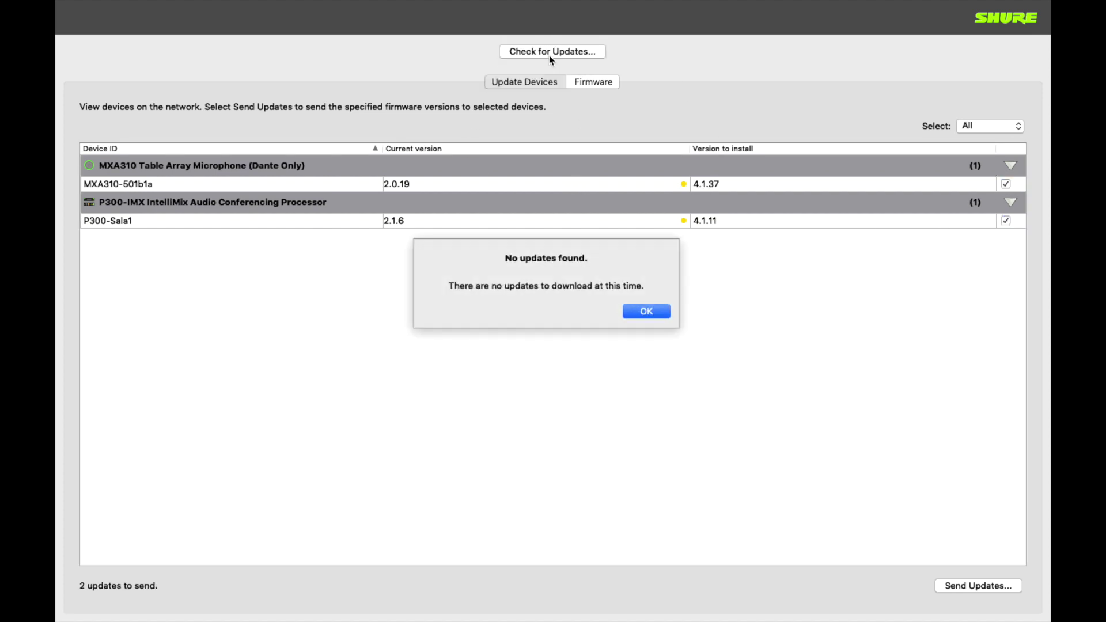
pyautogui.click(647, 313)
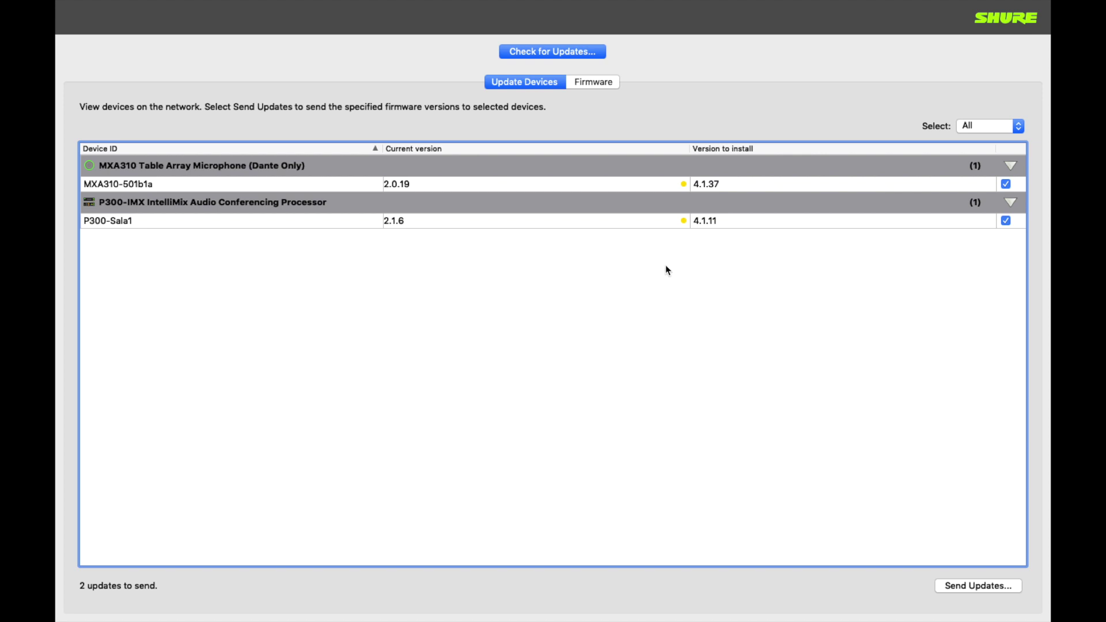
pyautogui.click(987, 586)
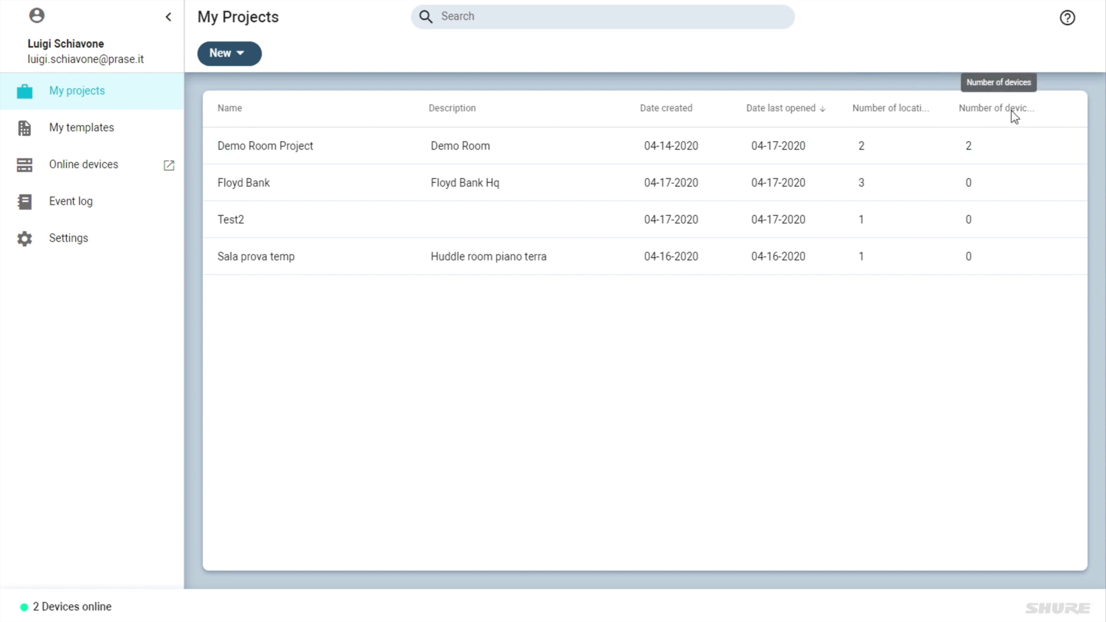
# Step: Review the saved templates, the online devices, the event log and the settings in Shure Designer
pyautogui.click(105, 128)
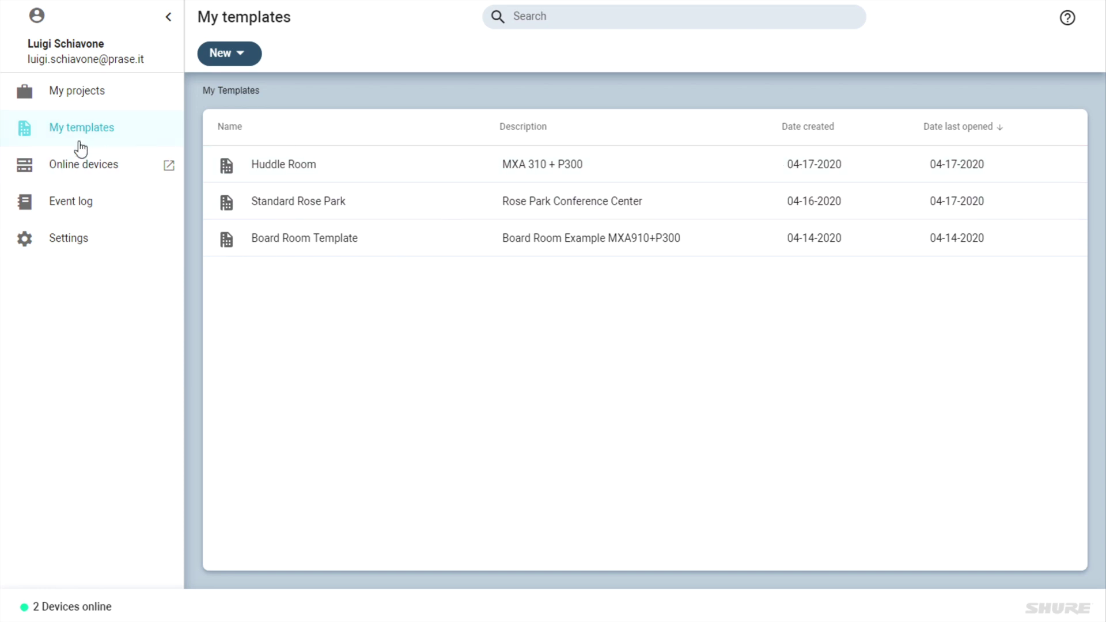
pyautogui.click(118, 168)
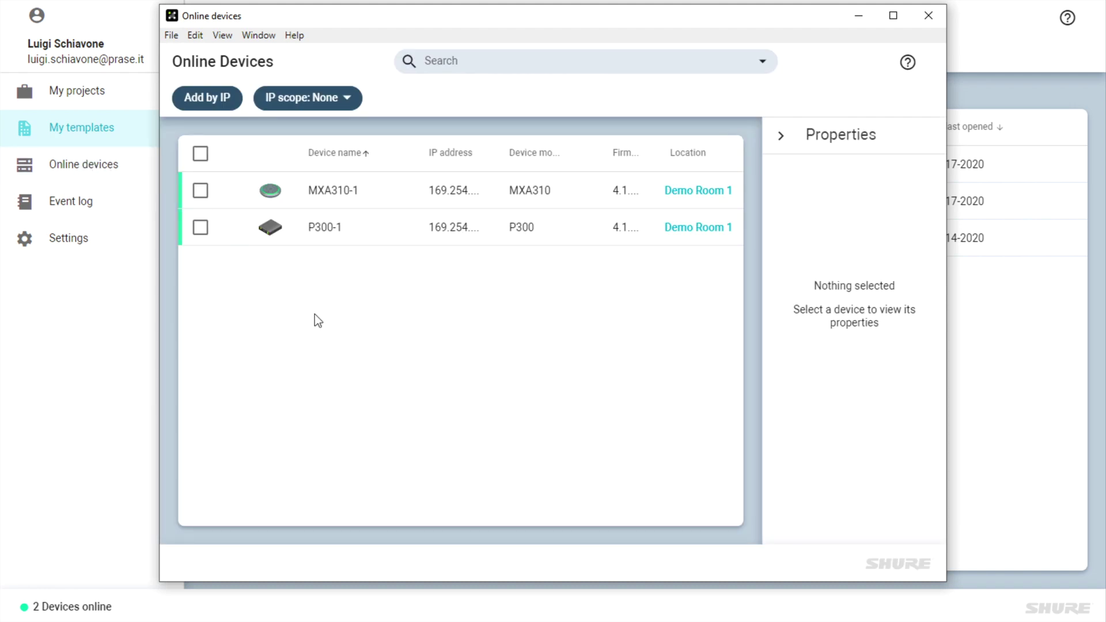
pyautogui.click(893, 16)
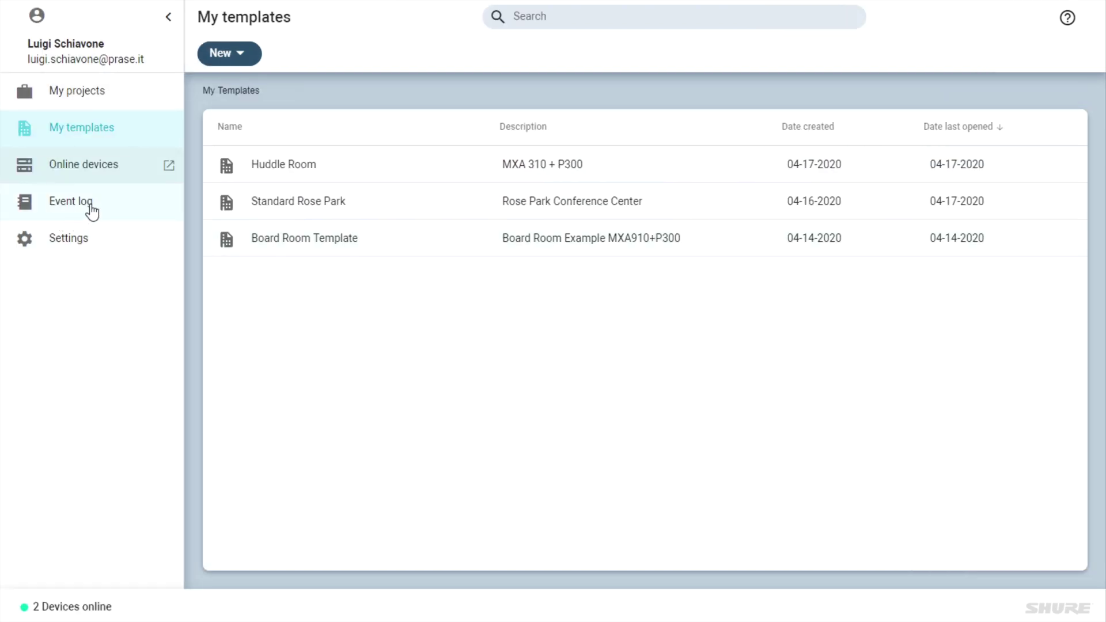
pyautogui.click(91, 212)
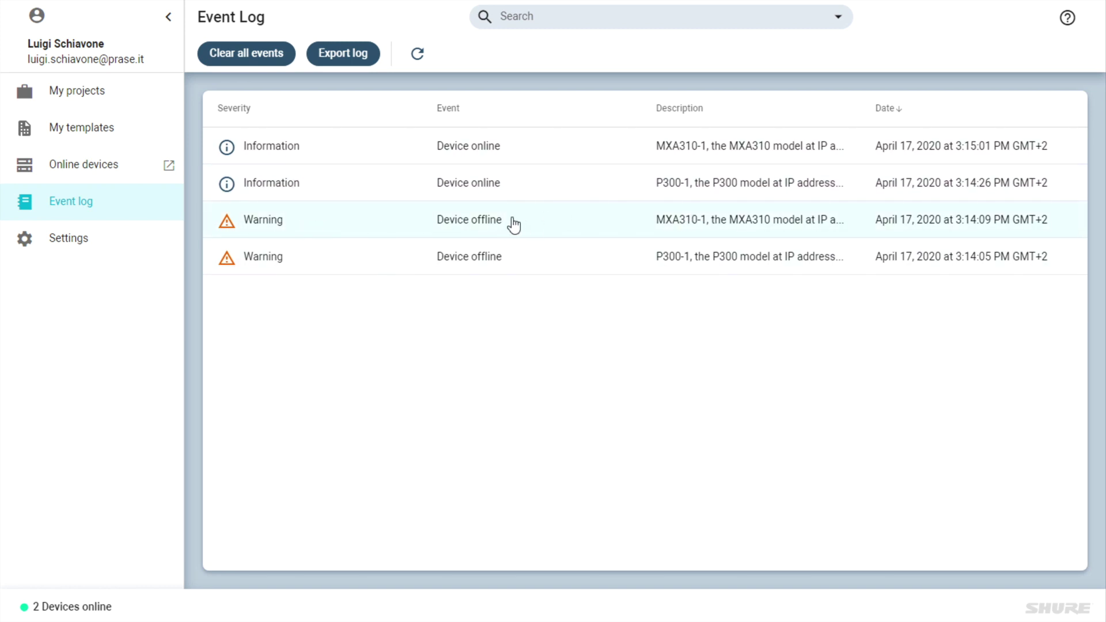
pyautogui.click(111, 249)
pyautogui.scroll(-3, 495, 300)
# Step: Create a new project named Rose Park Building B with the description Rose Park Resort
pyautogui.click(92, 94)
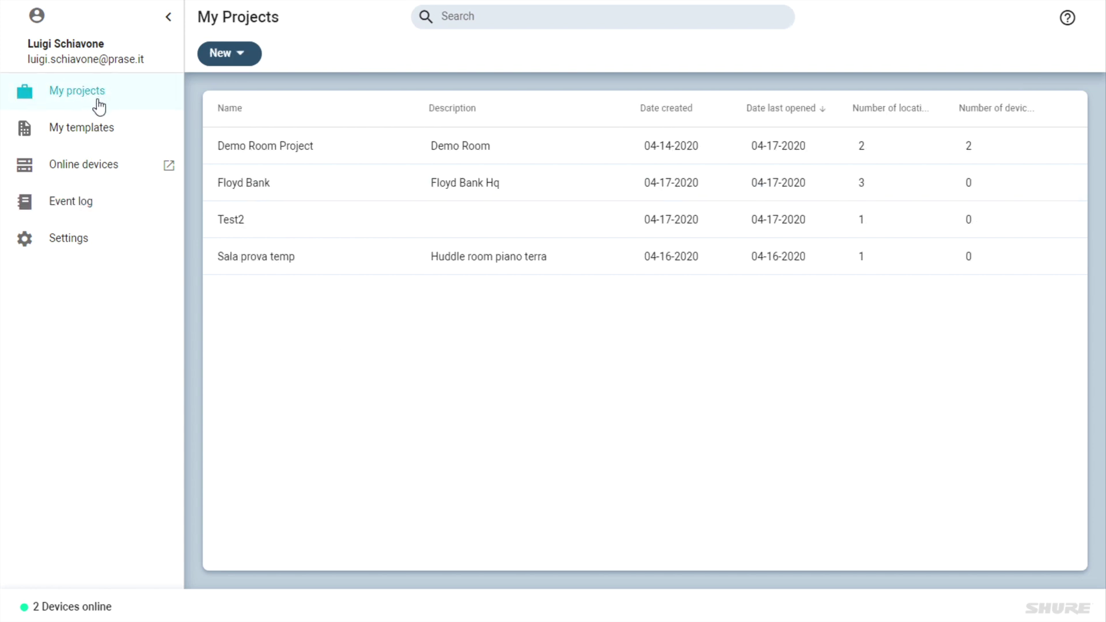
pyautogui.click(234, 53)
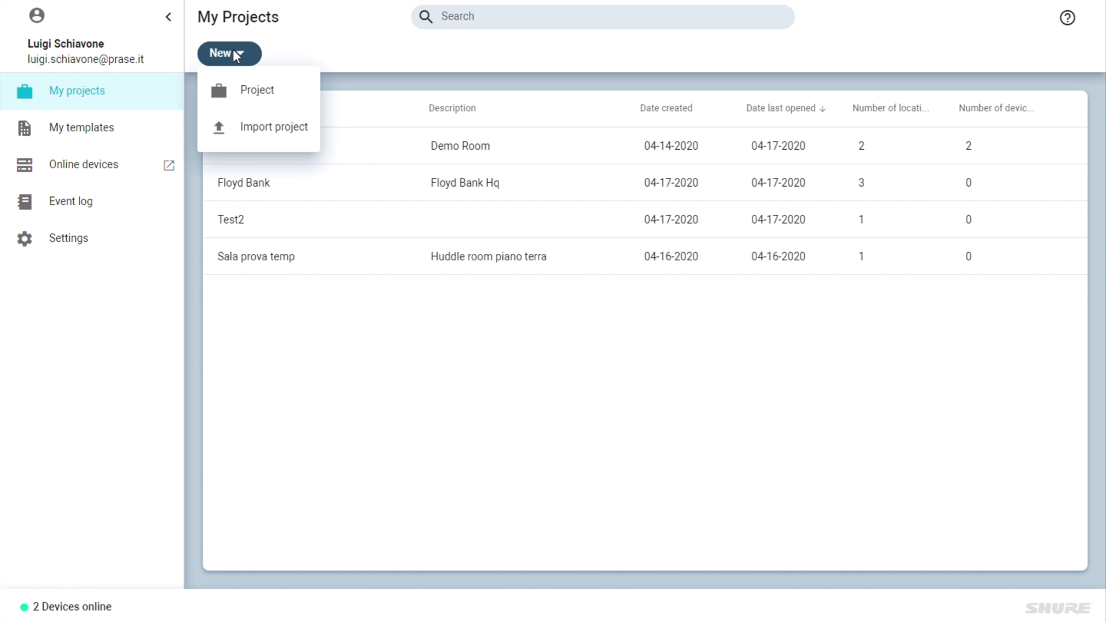
pyautogui.click(258, 90)
pyautogui.write('Rose Park ')
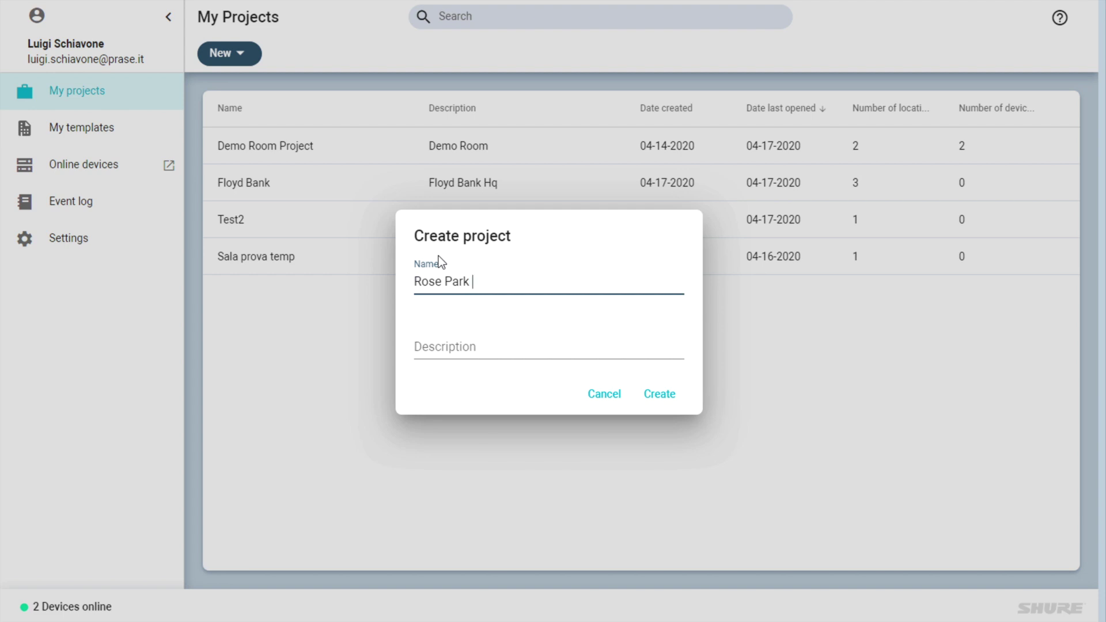
pyautogui.write('Red')
pyautogui.press('BackSpace')
pyautogui.press('BackSpace')
pyautogui.press('BackSpace')
pyautogui.write('Building B')
pyautogui.press('Tab')
pyautogui.write('Rose Park Resort')
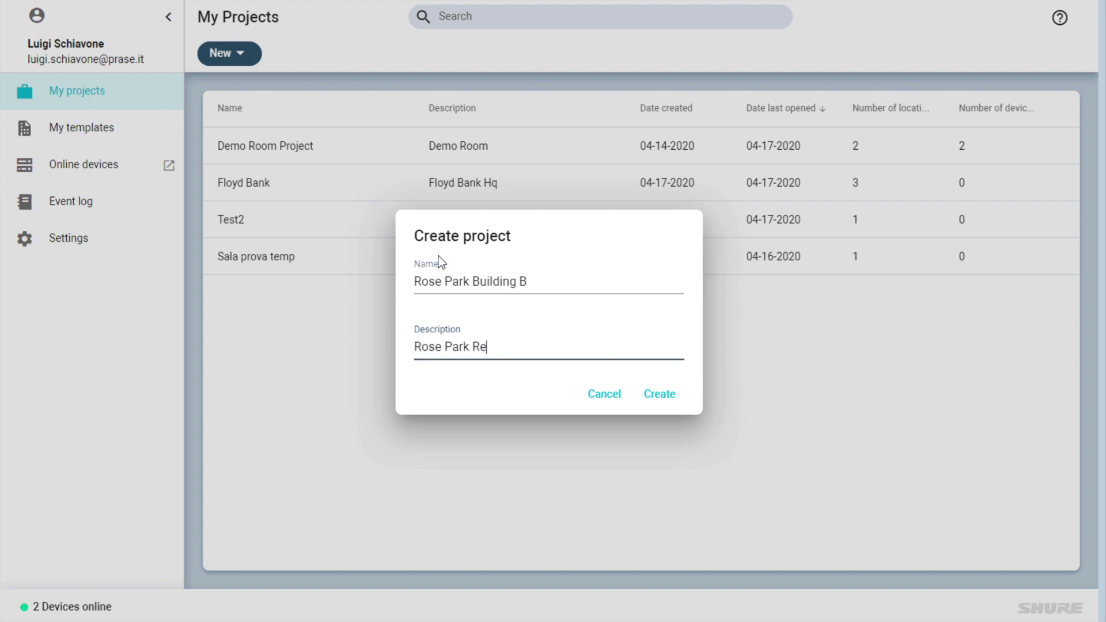
pyautogui.click(662, 393)
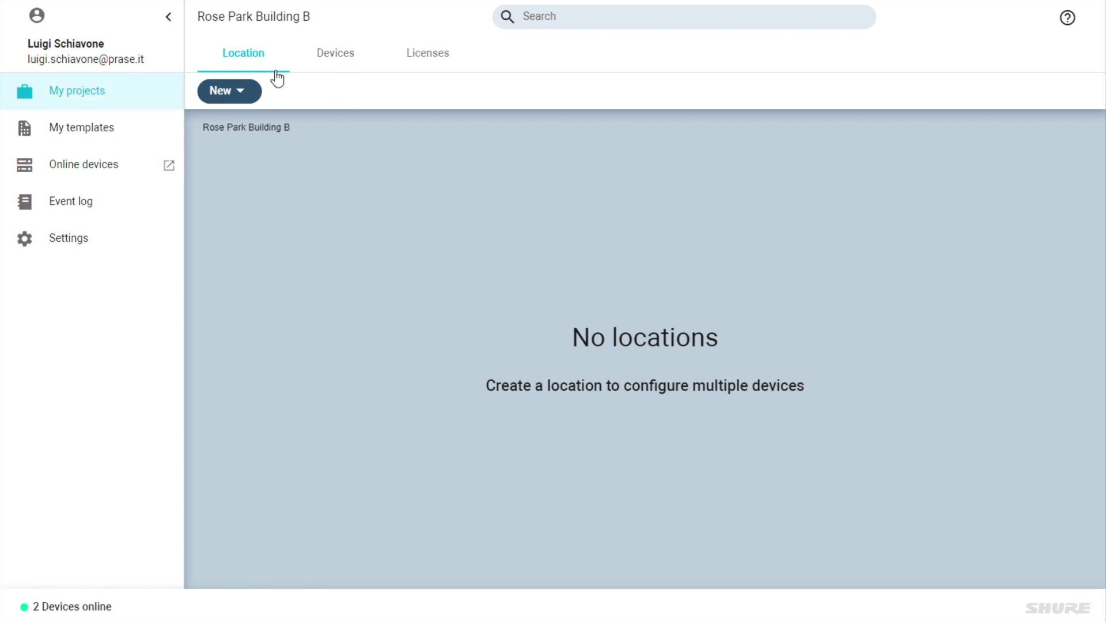
# Step: Create a location named Board Room Rose Park with the description Rose Park, and minimize its window
pyautogui.click(244, 91)
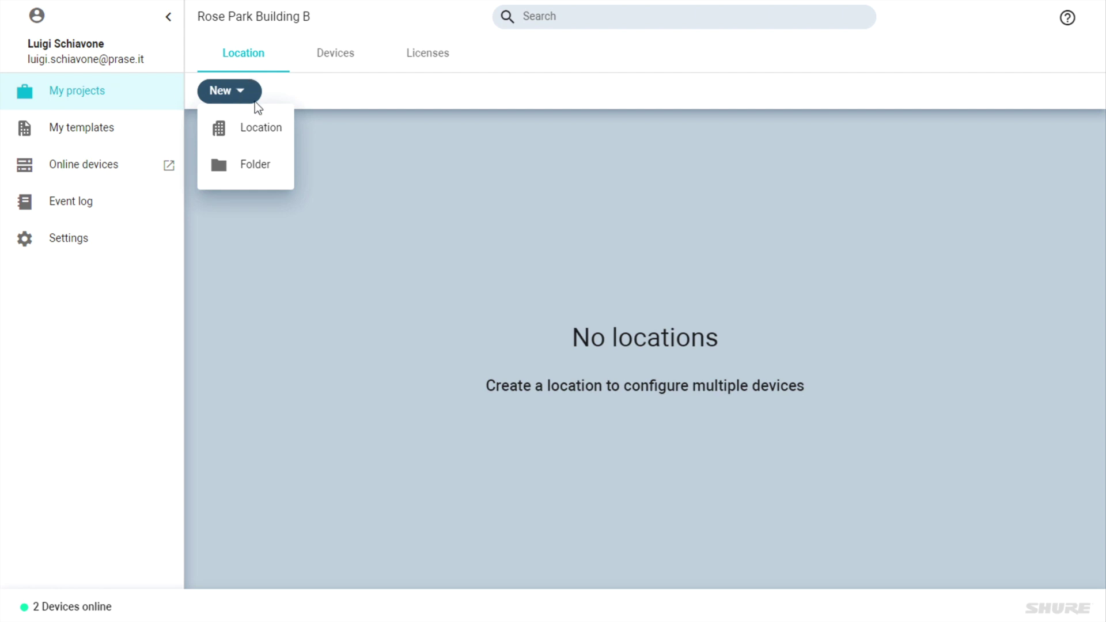
pyautogui.click(265, 129)
pyautogui.write('Board Room Rose Park')
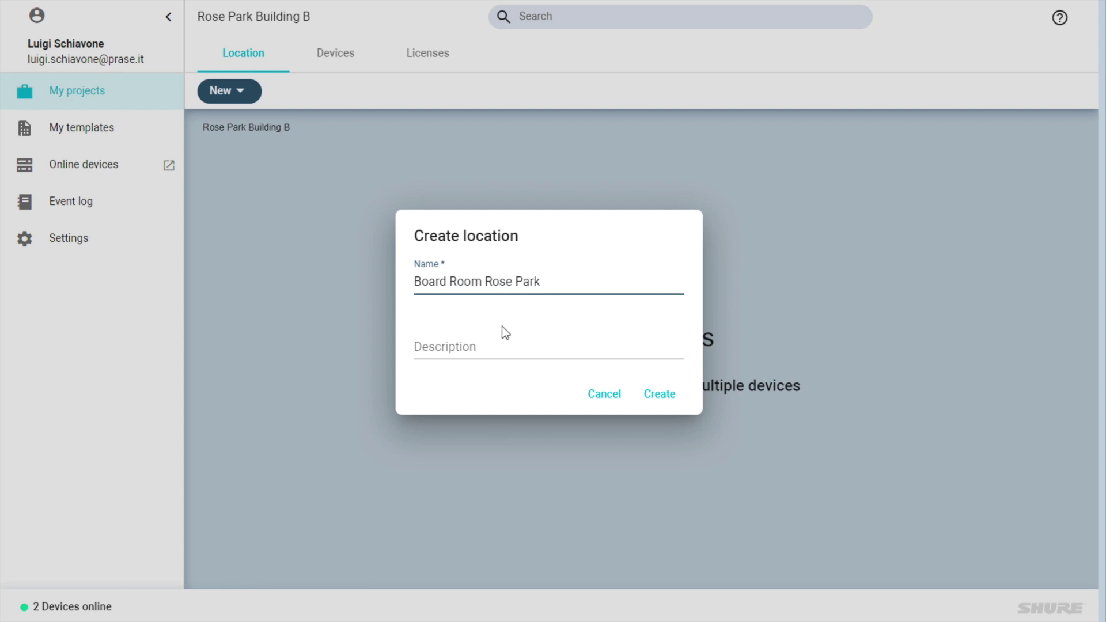
pyautogui.click(495, 345)
pyautogui.write('Rose Park')
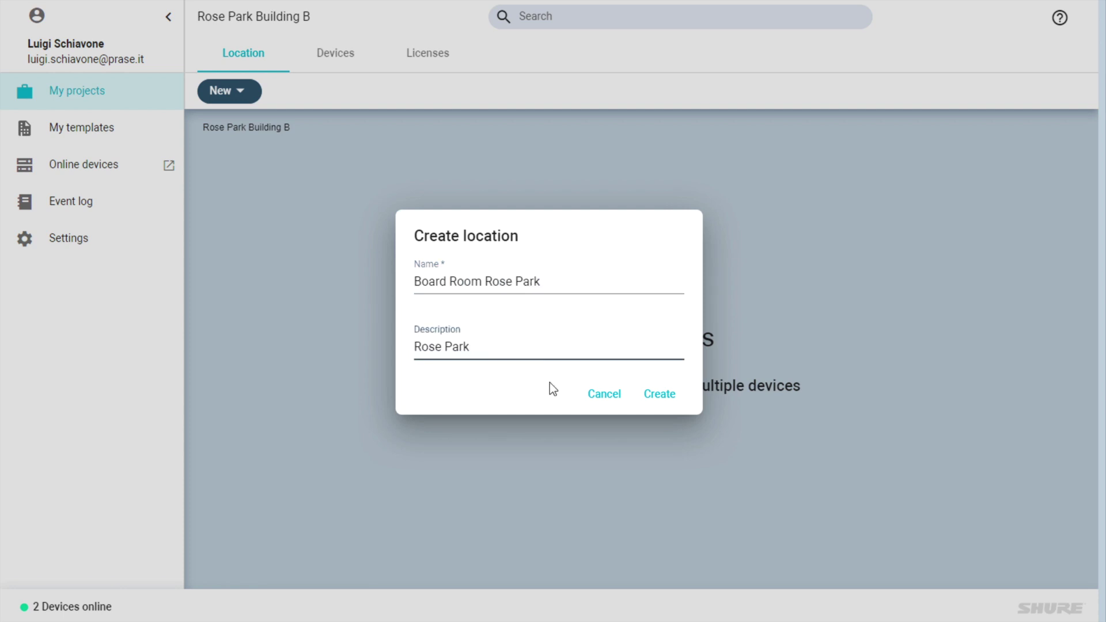
pyautogui.click(670, 394)
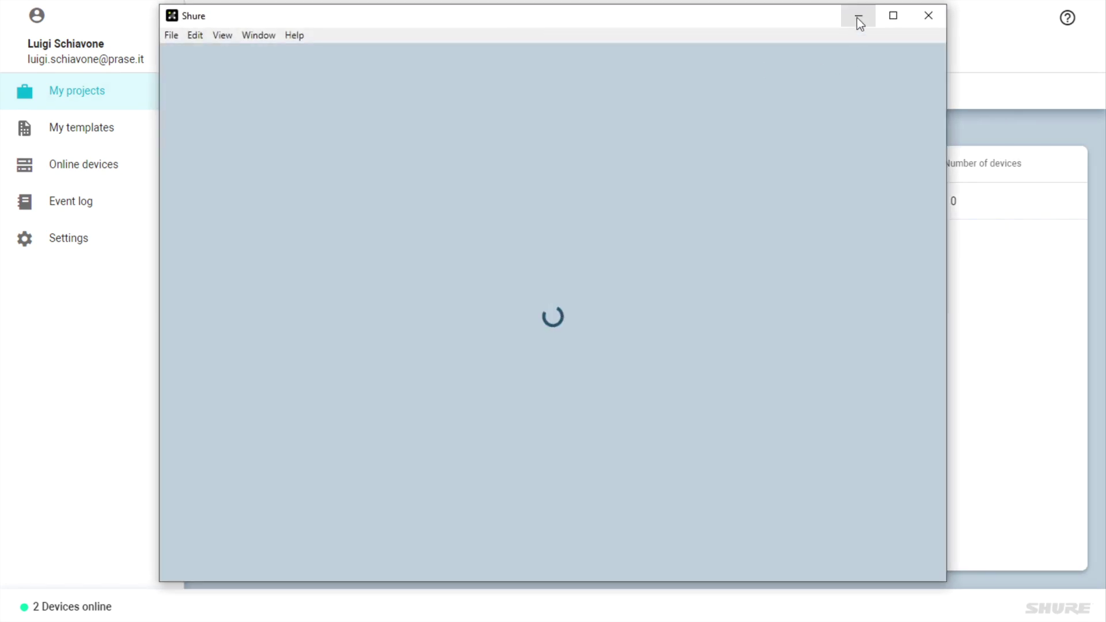
pyautogui.click(858, 17)
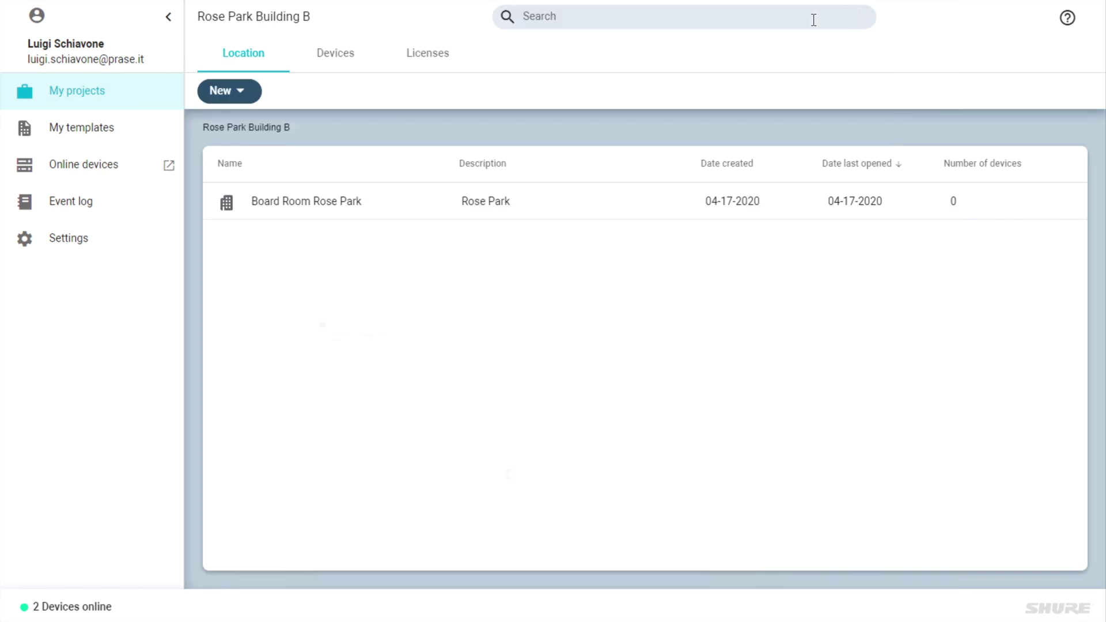
# Step: Create a second location named Huddle Room with the description Rose Park, and open it in a maximized window
pyautogui.click(232, 89)
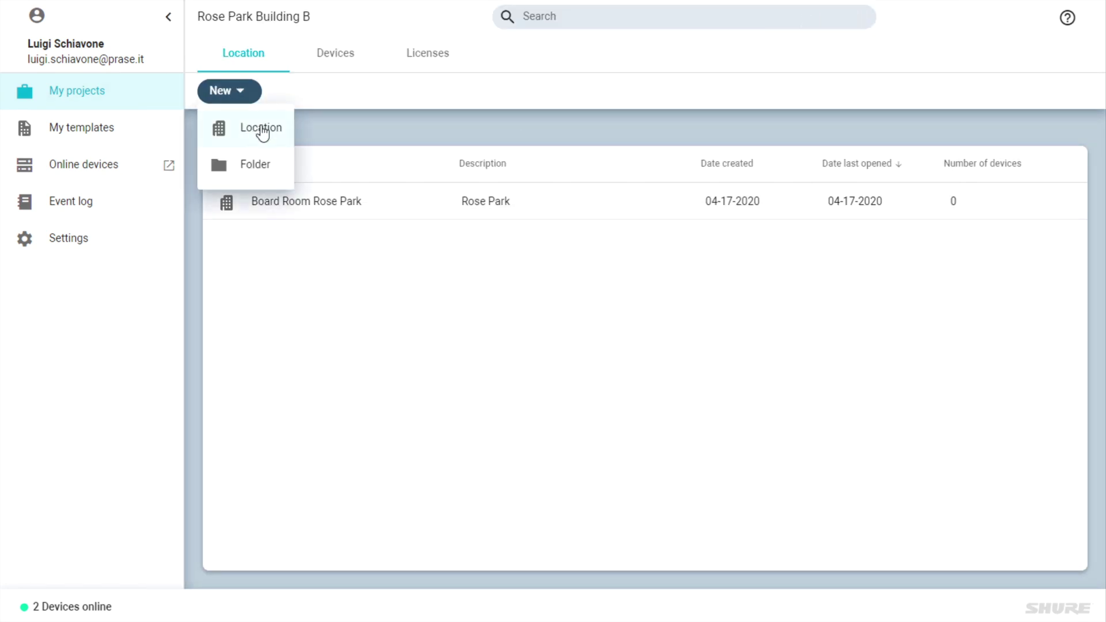
pyautogui.click(260, 129)
pyautogui.write('Huddle Room')
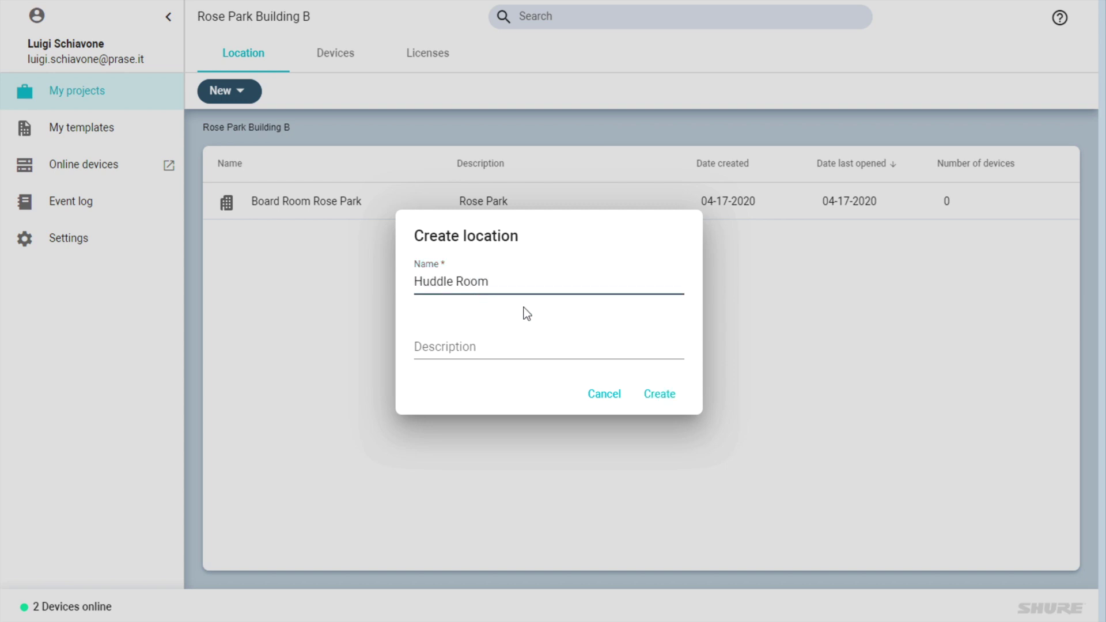
pyautogui.click(524, 349)
pyautogui.write('Rose Park')
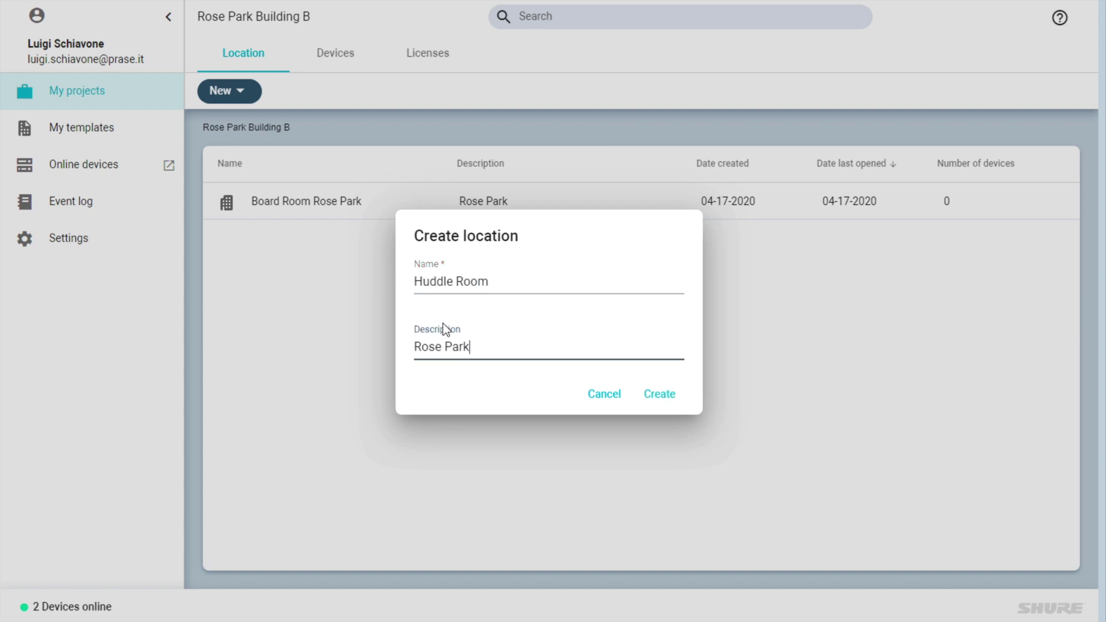
pyautogui.click(676, 406)
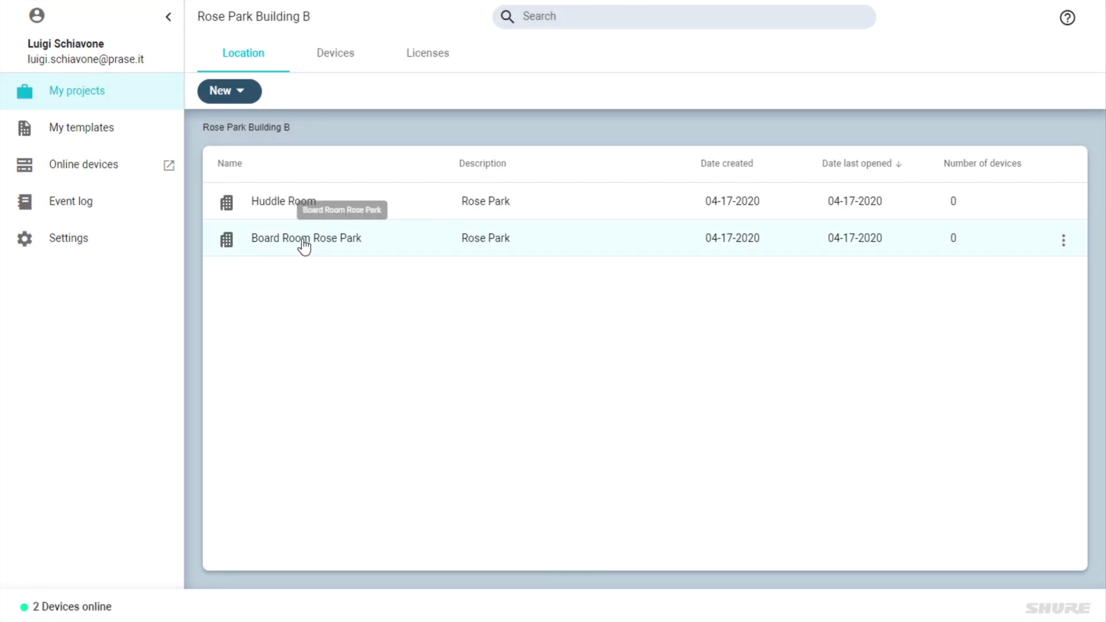
pyautogui.click(288, 204)
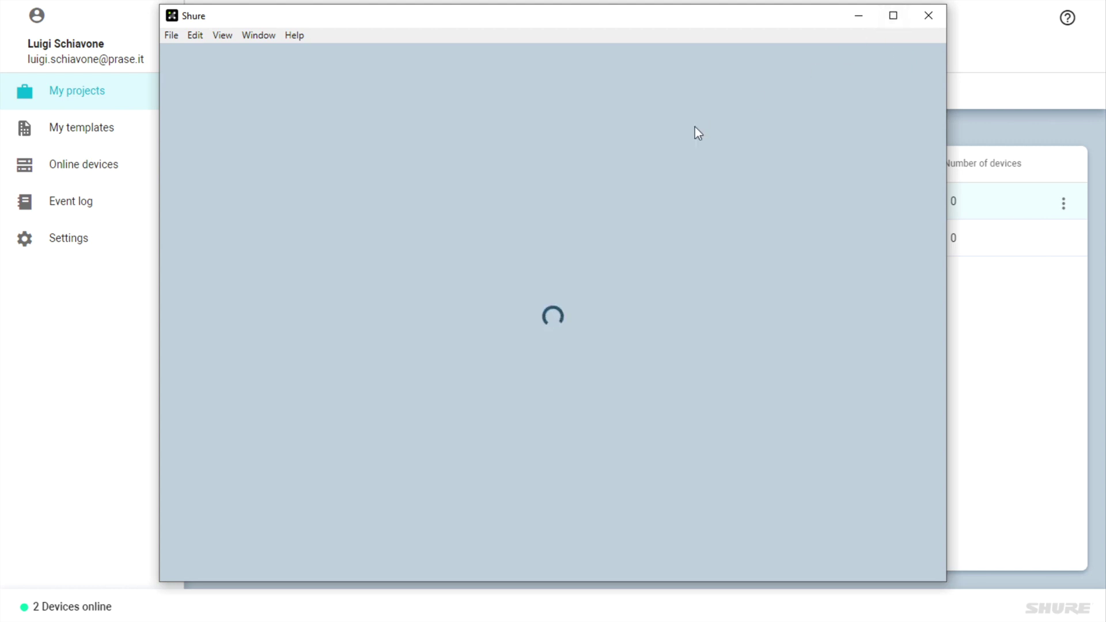
pyautogui.click(884, 19)
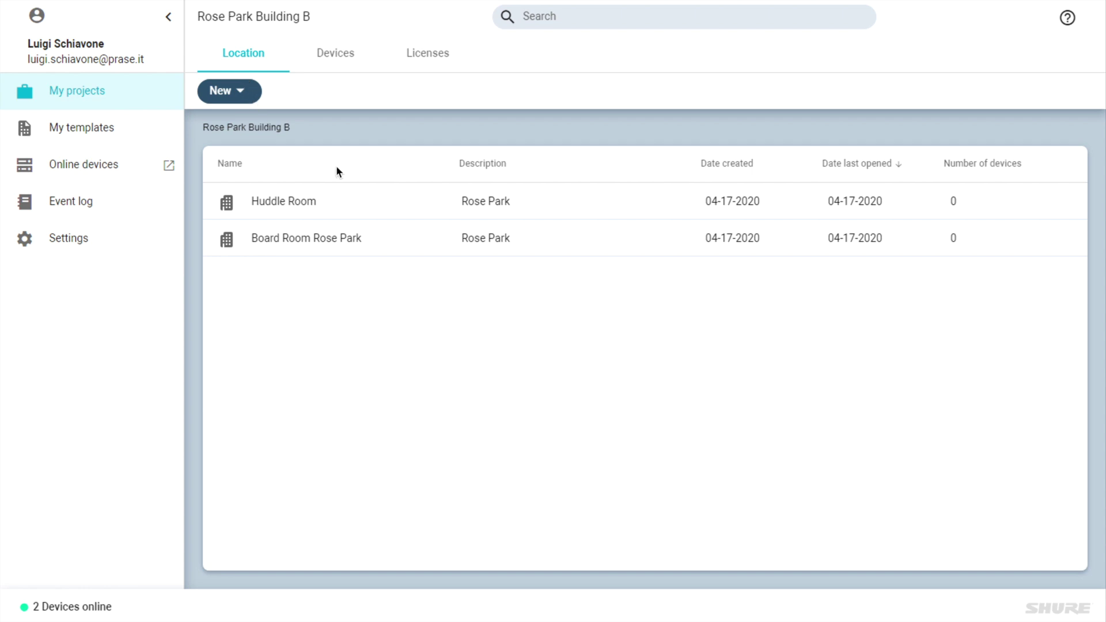
# Step: Open the existing Huddle Room template from the saved templates in a maximized window
pyautogui.click(81, 135)
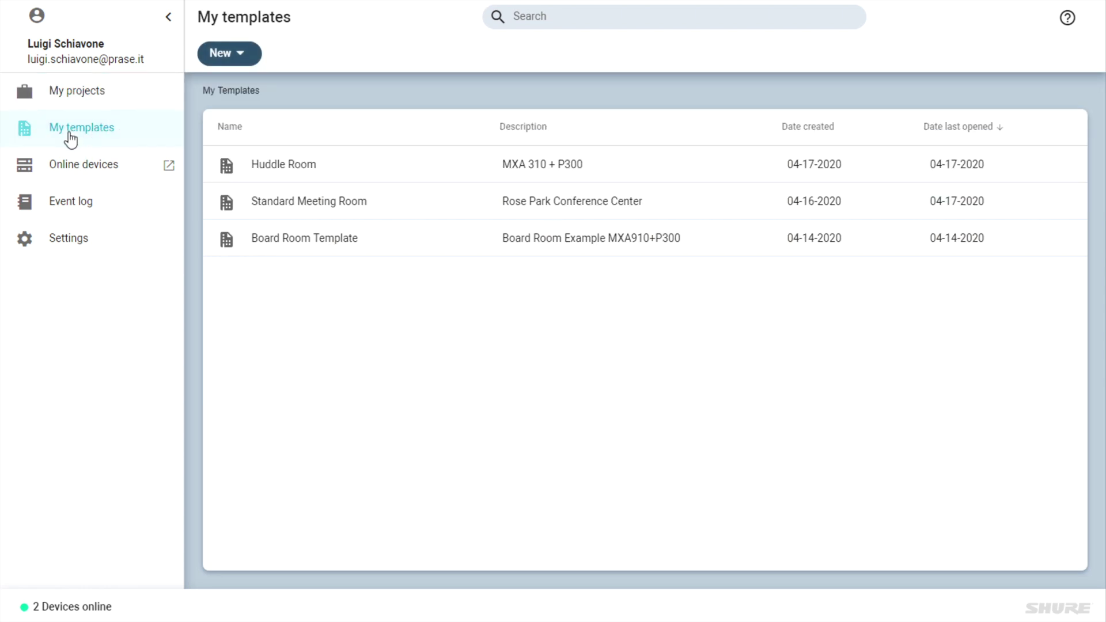
pyautogui.click(239, 55)
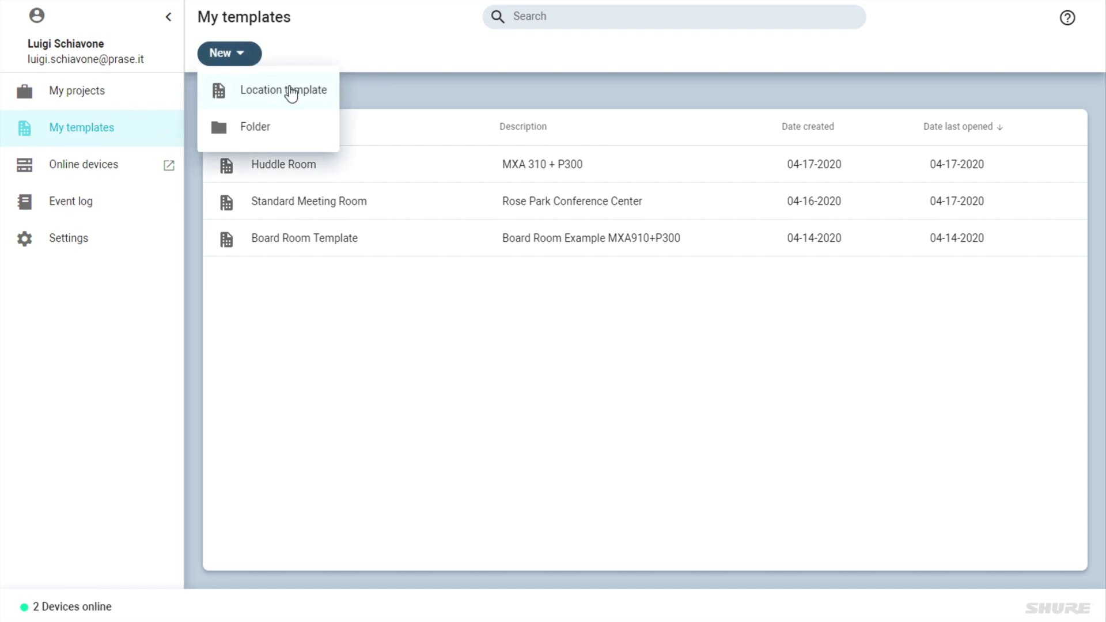
pyautogui.click(307, 46)
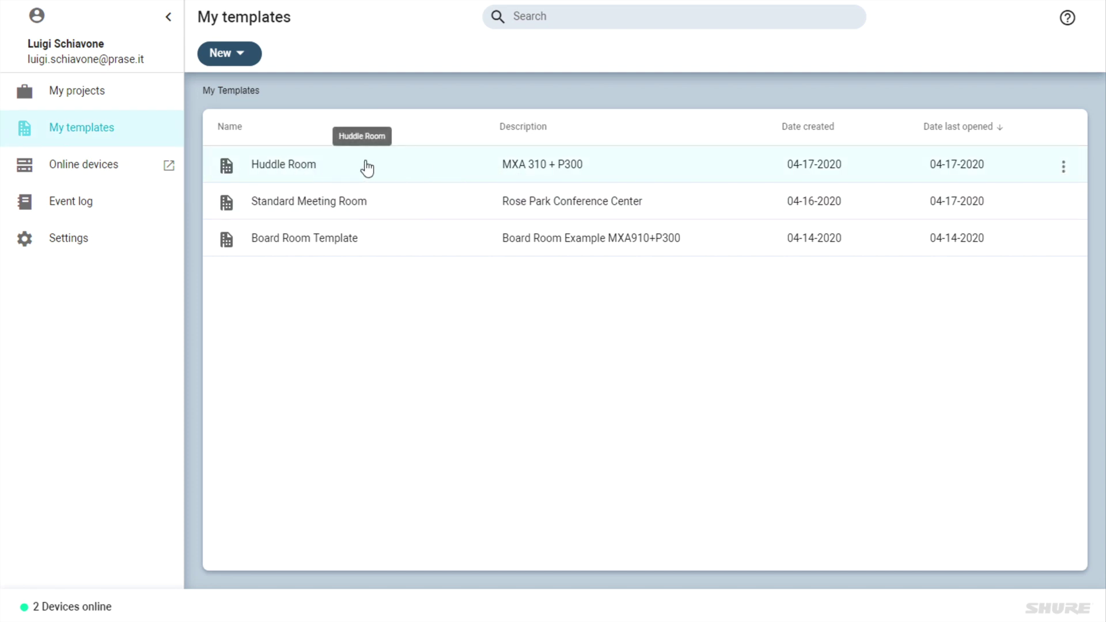
pyautogui.click(473, 163)
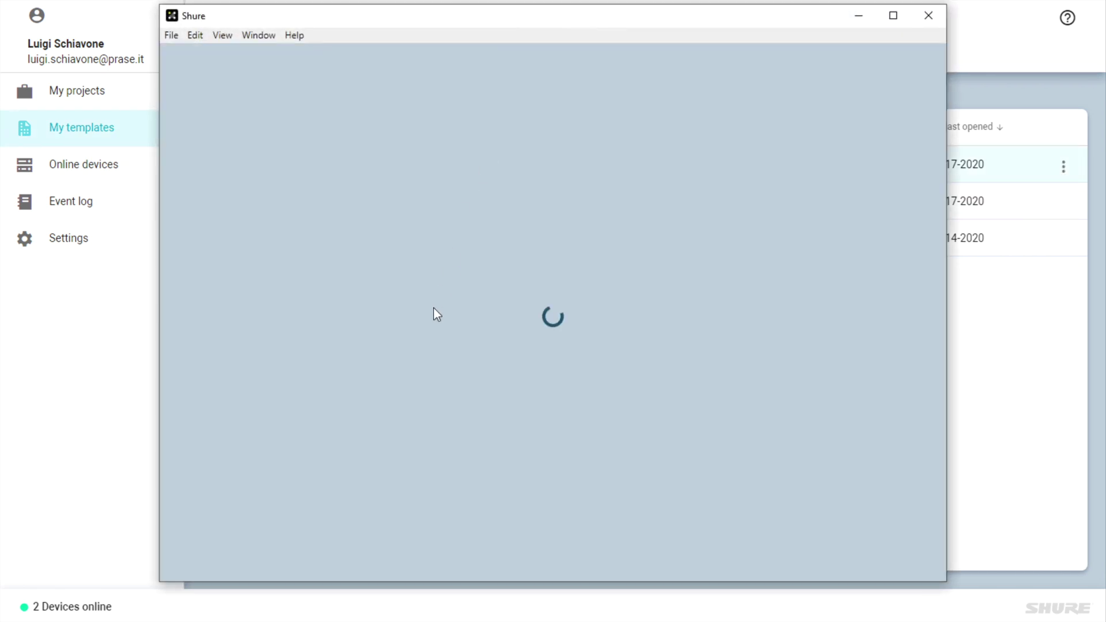
pyautogui.click(894, 15)
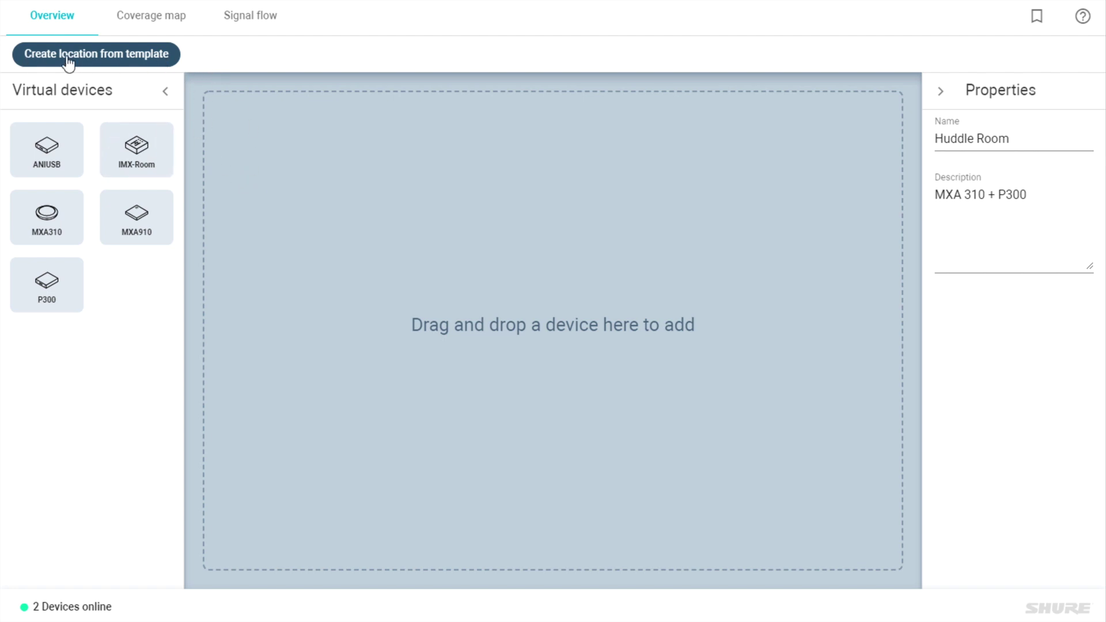
# Step: Create a location from the template named Huddle Room 2, described as Huddle Room Std, in the Rose Park Building B project, and close its window
pyautogui.click(92, 58)
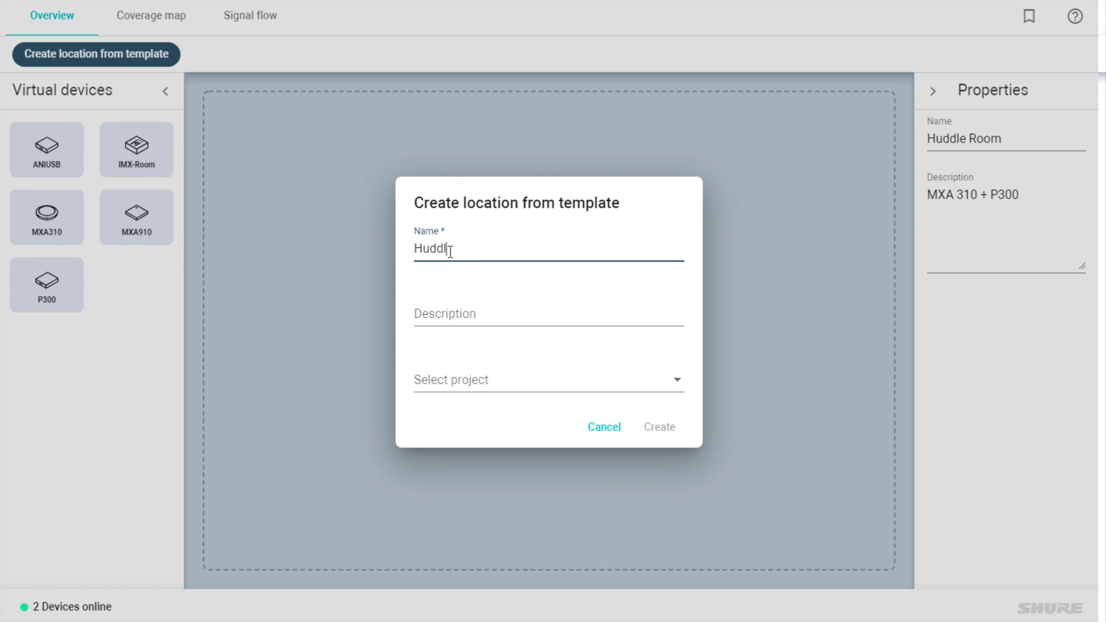
pyautogui.click(509, 318)
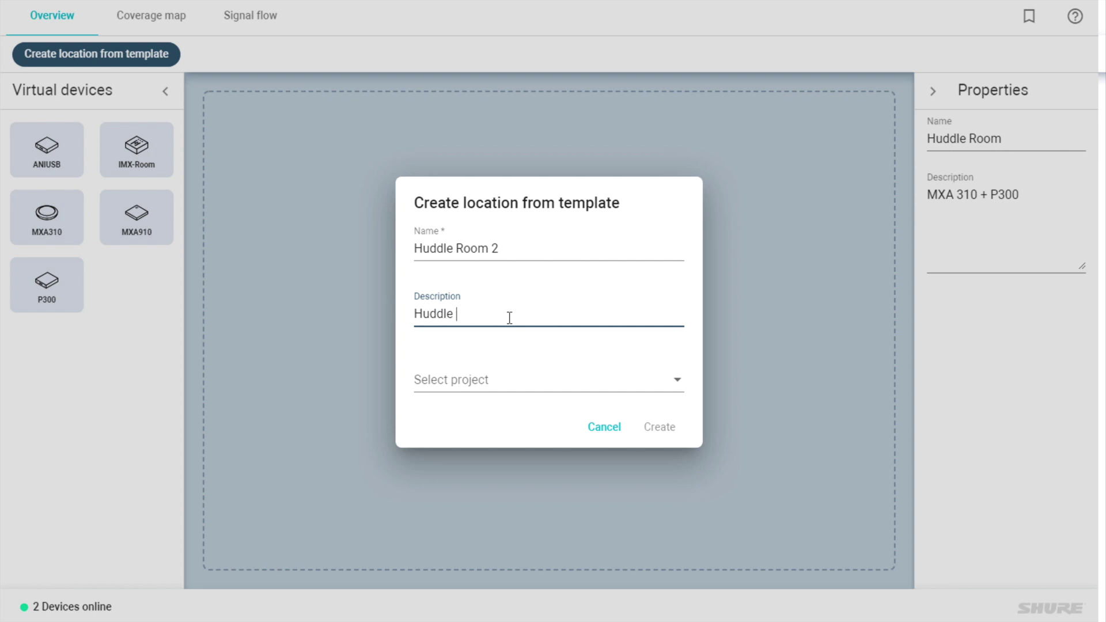
pyautogui.click(532, 380)
pyautogui.click(469, 360)
pyautogui.click(471, 374)
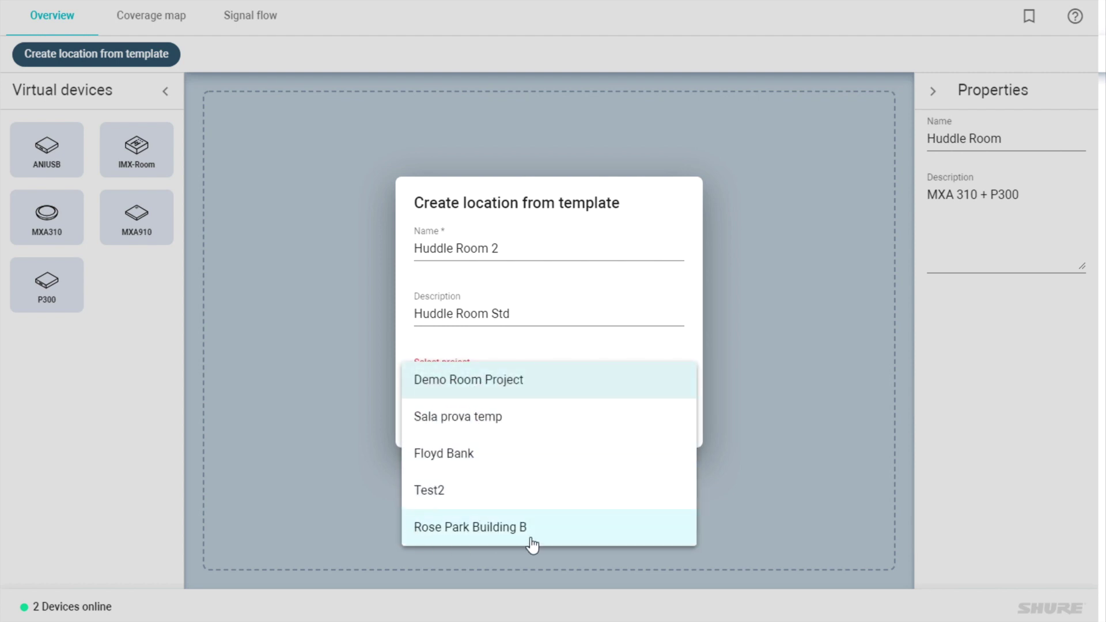
pyautogui.click(548, 534)
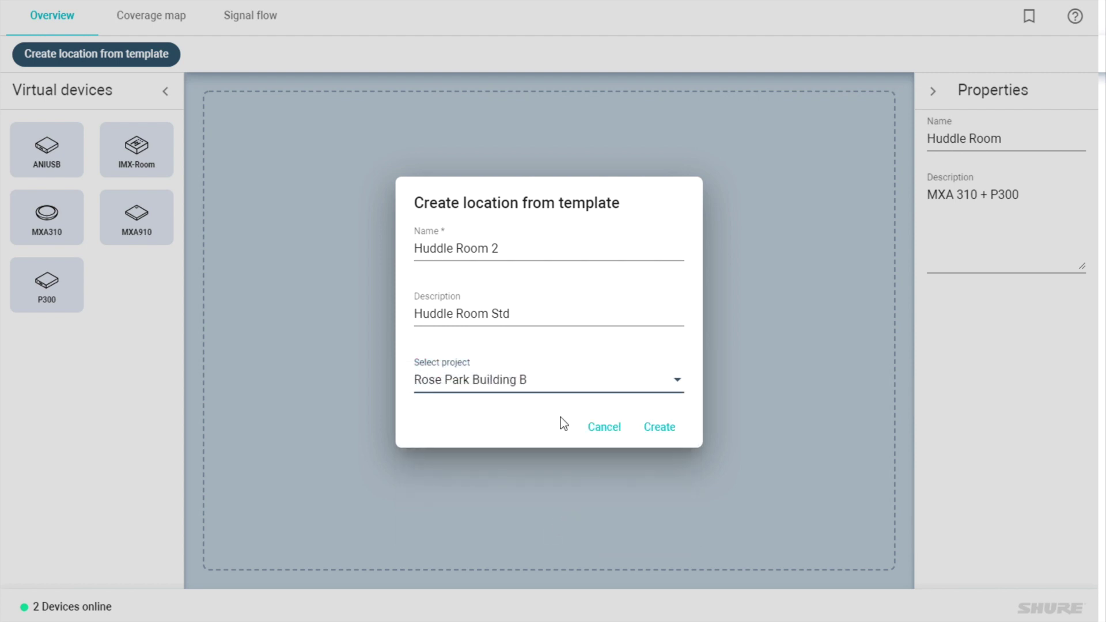
pyautogui.click(657, 427)
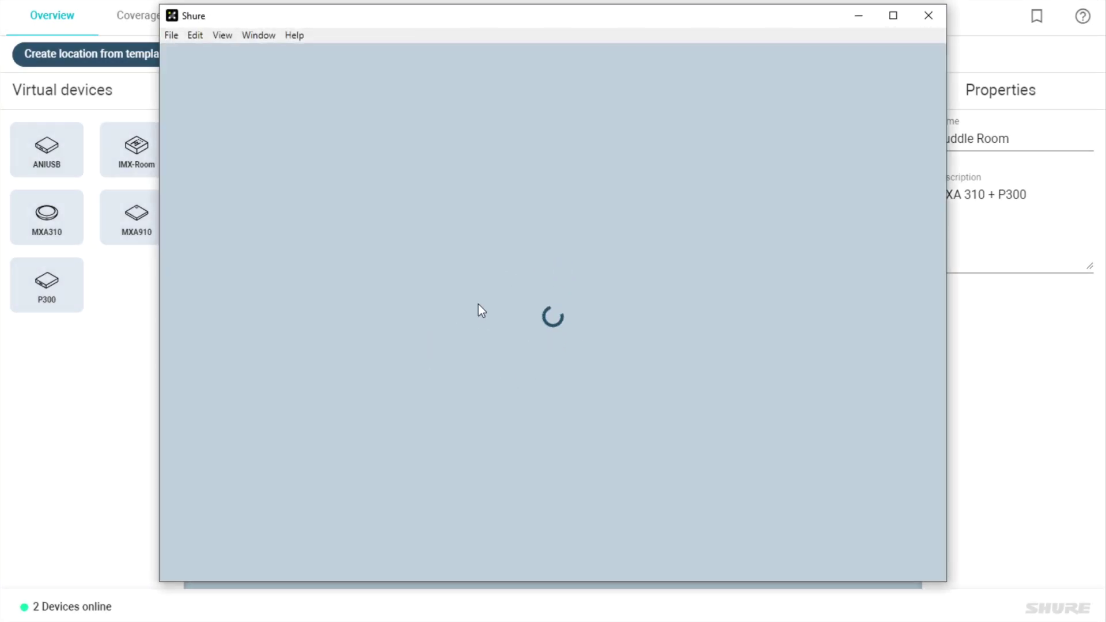
pyautogui.click(925, 17)
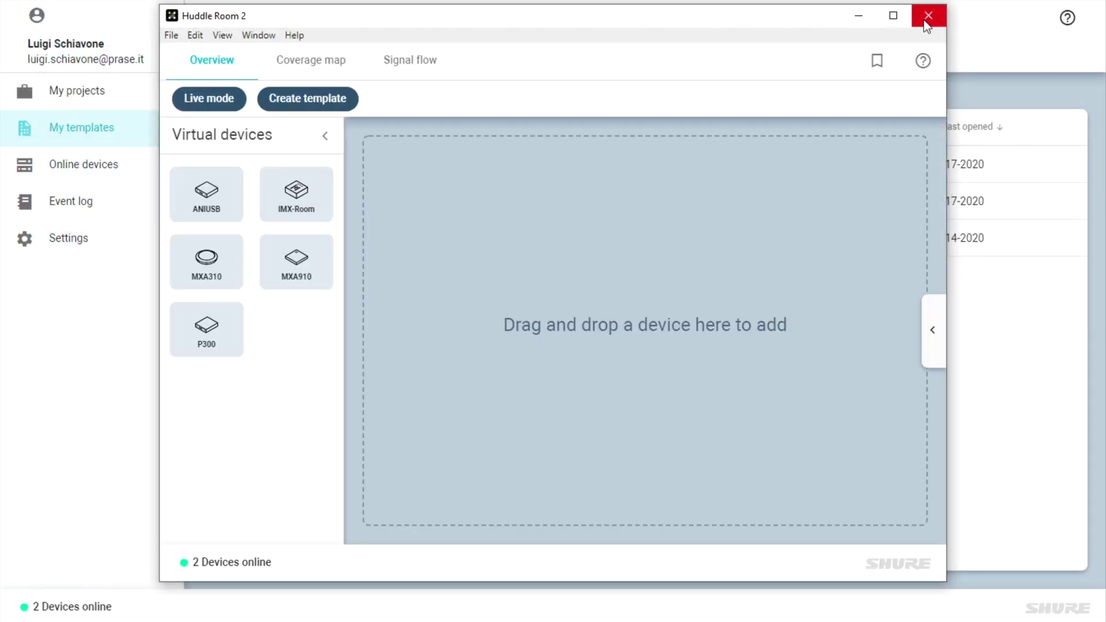
pyautogui.click(926, 17)
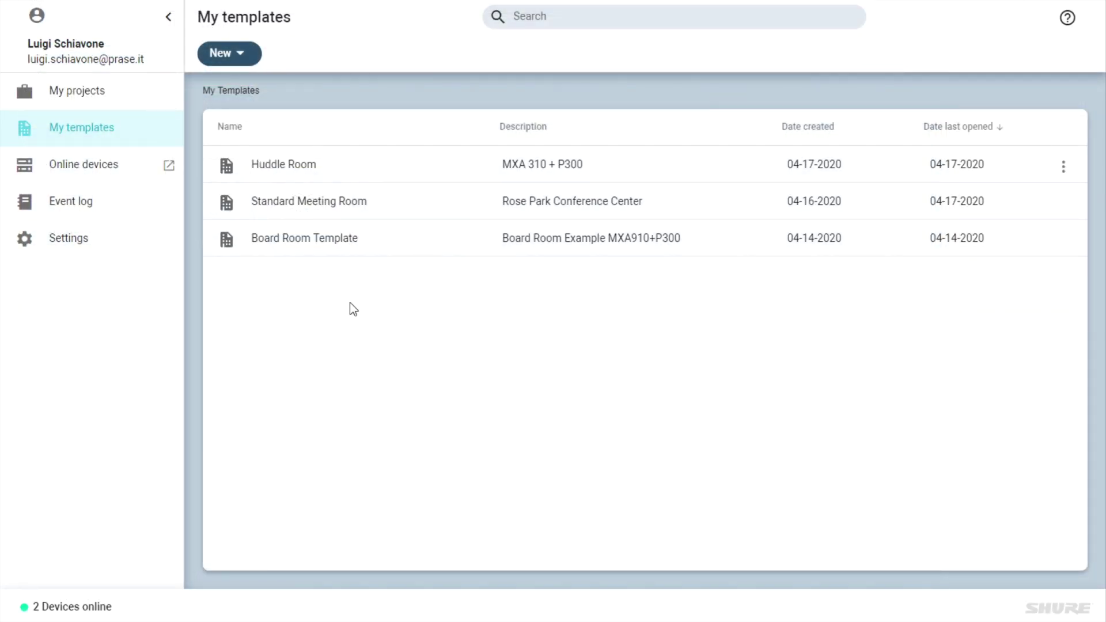
# Step: Open the Huddle Room location of the Rose Park Building B project in a maximized window
pyautogui.click(105, 92)
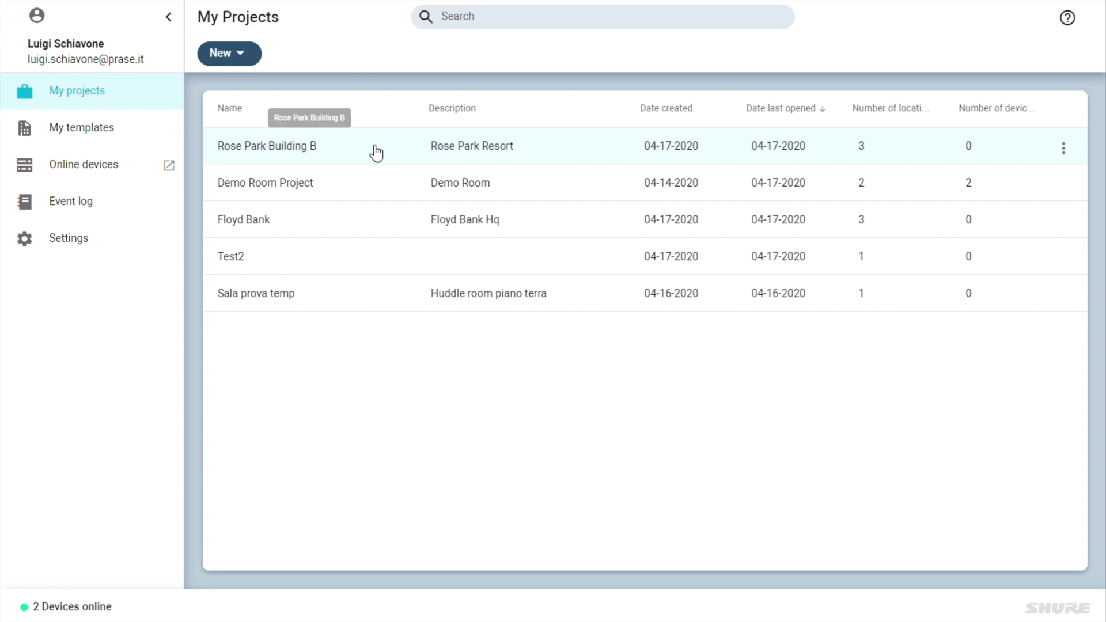
pyautogui.click(355, 153)
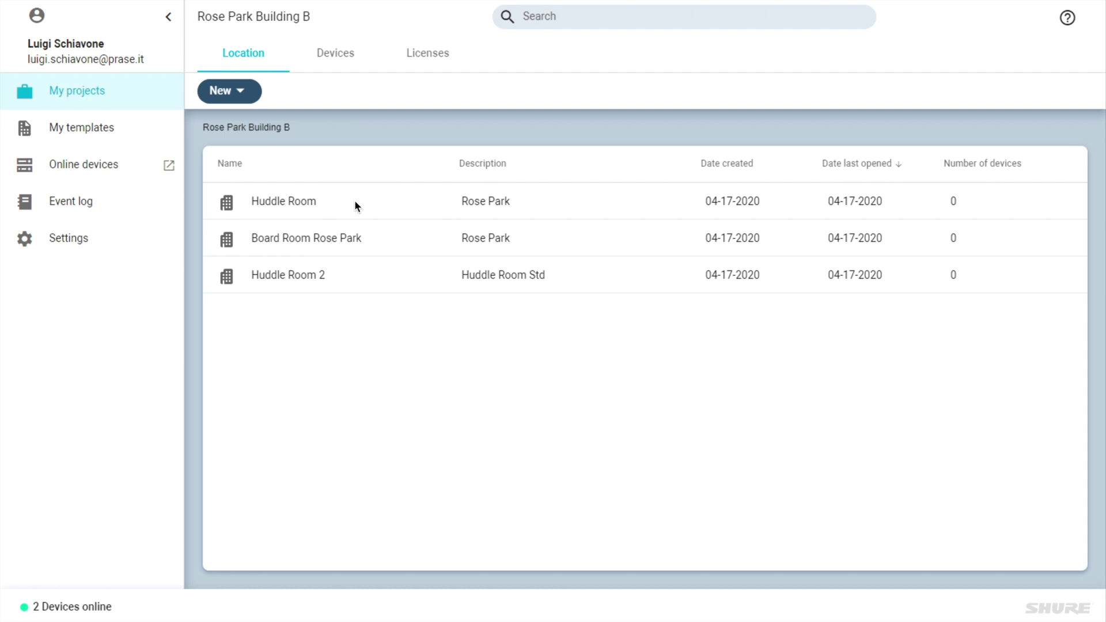
pyautogui.doubleClick(375, 205)
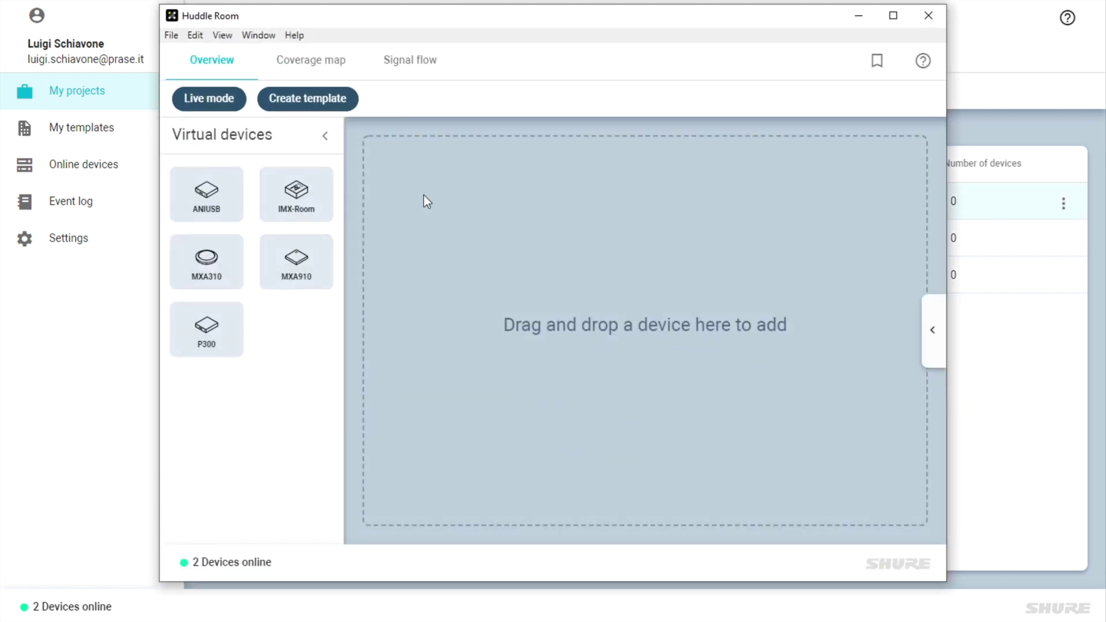
pyautogui.click(897, 18)
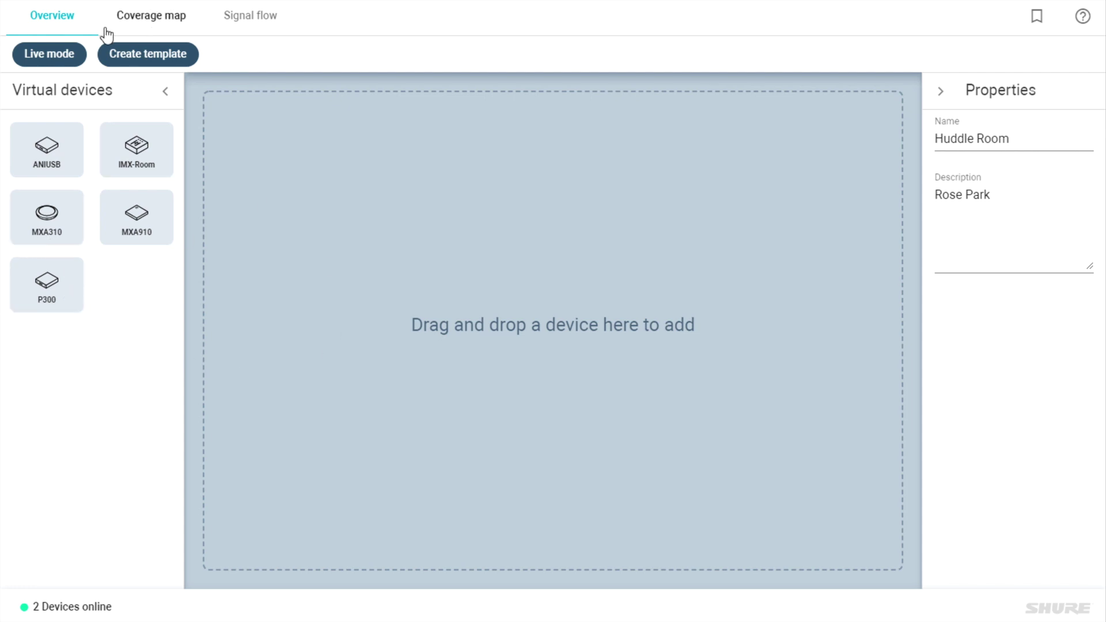
# Step: Look through the location's coverage map and signal flow, and return to its overview
pyautogui.click(149, 21)
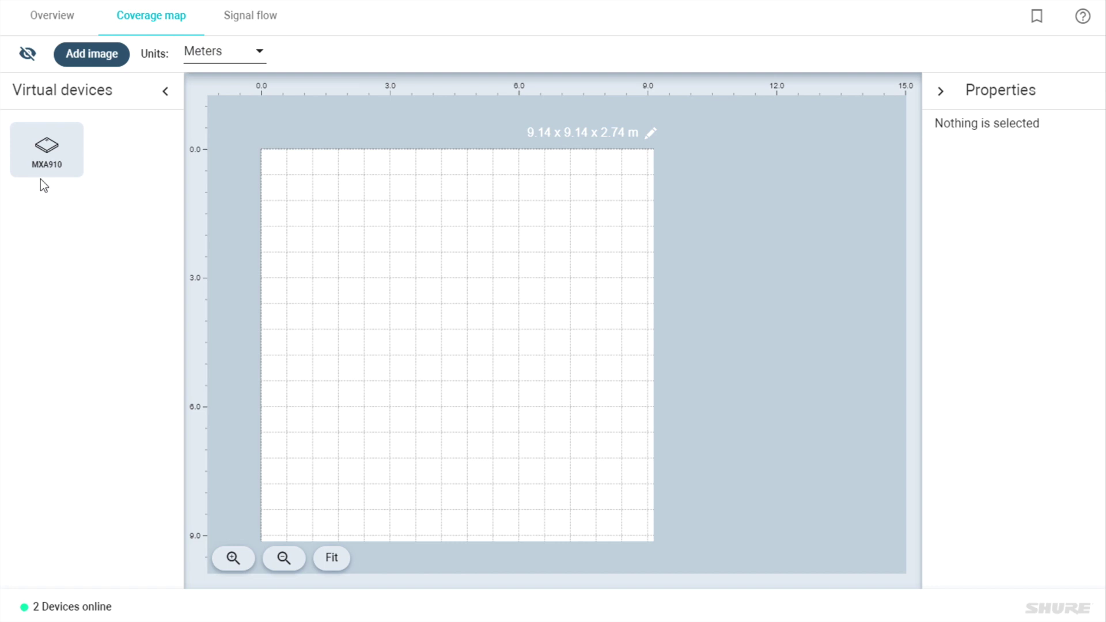
pyautogui.click(265, 18)
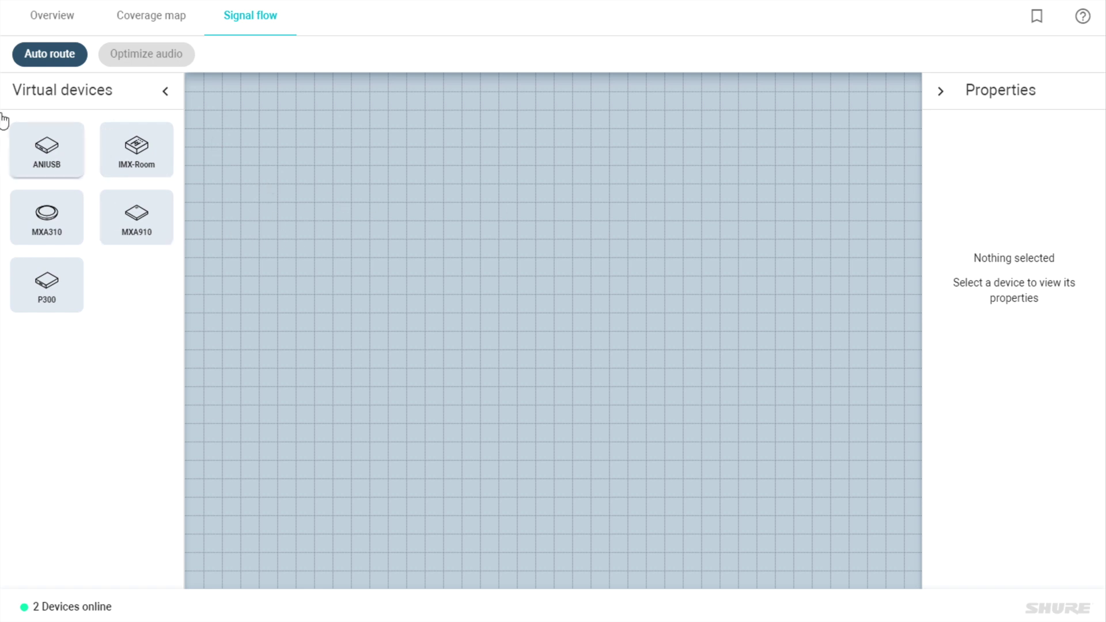
pyautogui.click(45, 24)
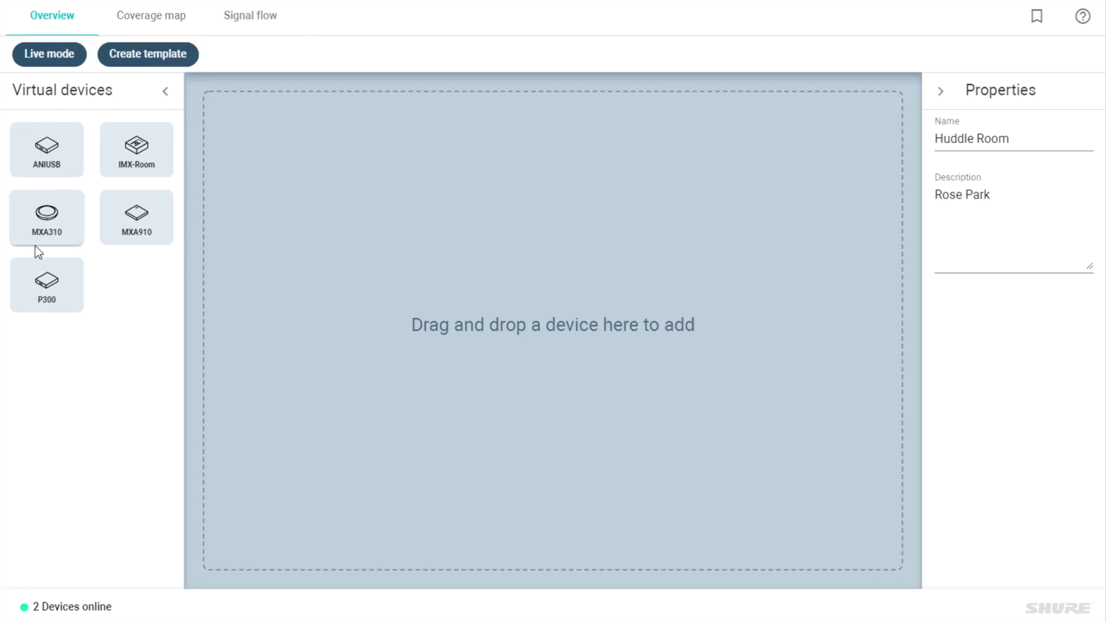
# Step: Add virtual MXA310 and P300 devices to the Huddle Room, and open the MXA310's configuration in a maximized window
pyautogui.moveTo(42, 220); pyautogui.dragTo(316, 172)
pyautogui.moveTo(46, 285); pyautogui.dragTo(293, 229)
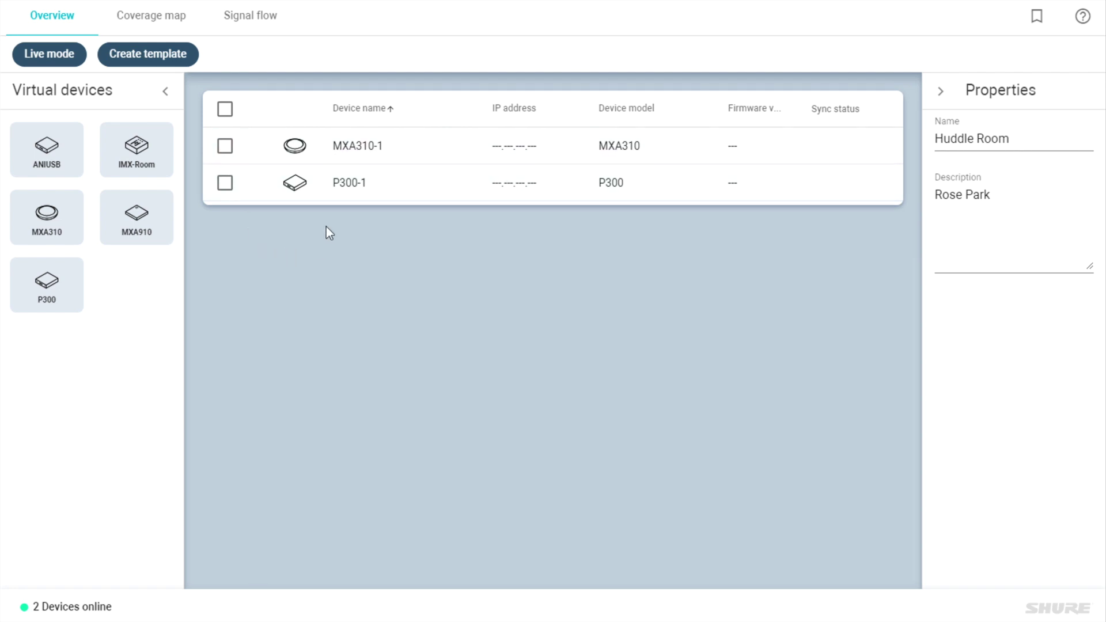
pyautogui.click(225, 147)
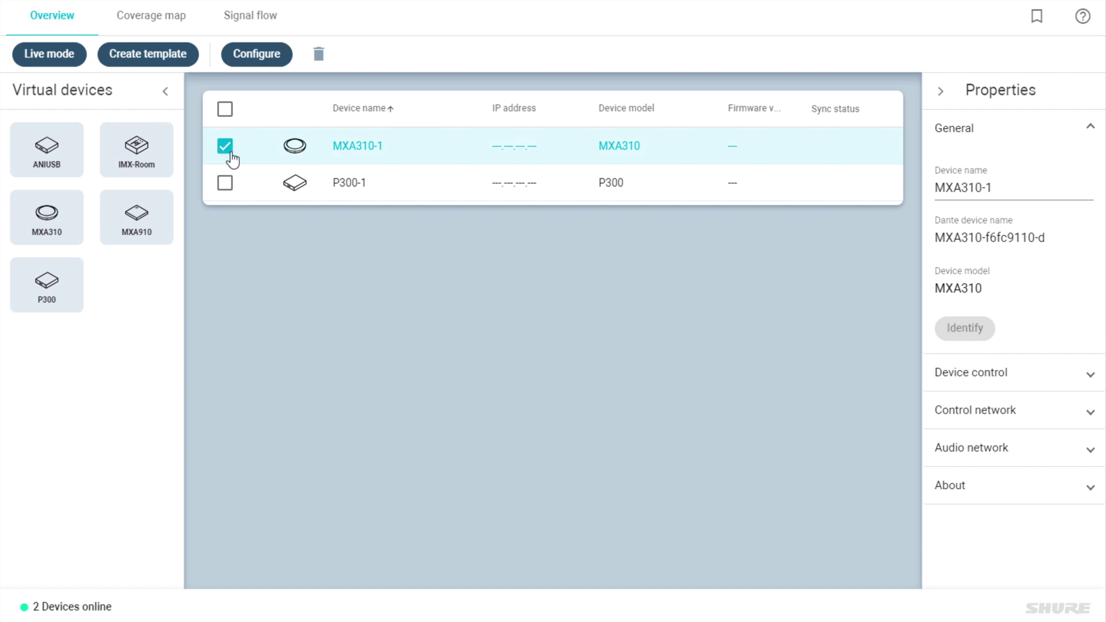
pyautogui.click(251, 55)
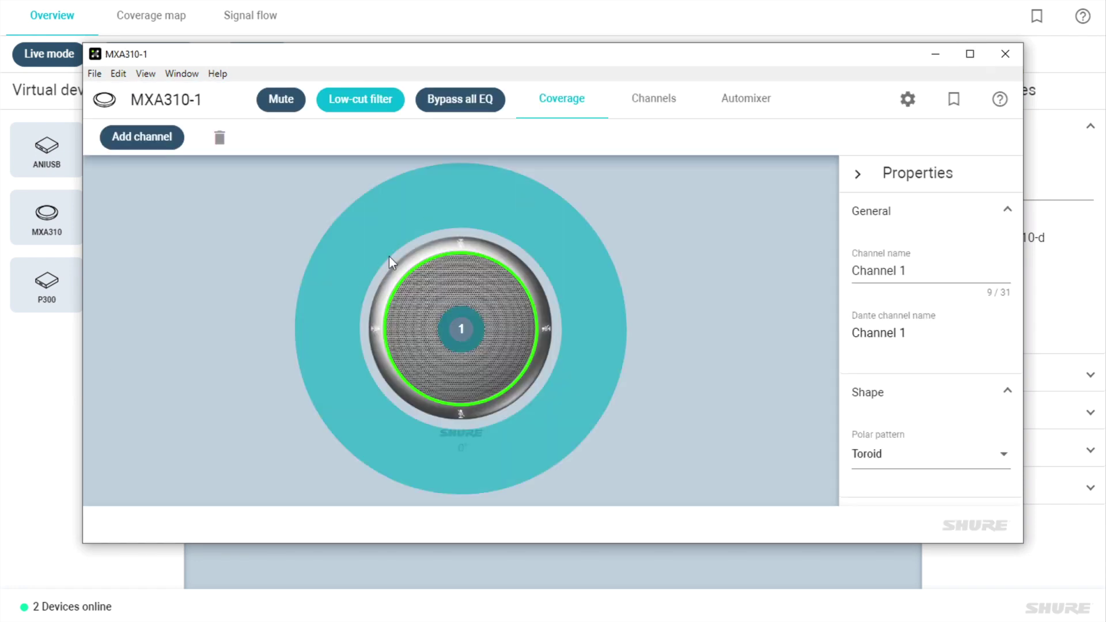
pyautogui.click(970, 54)
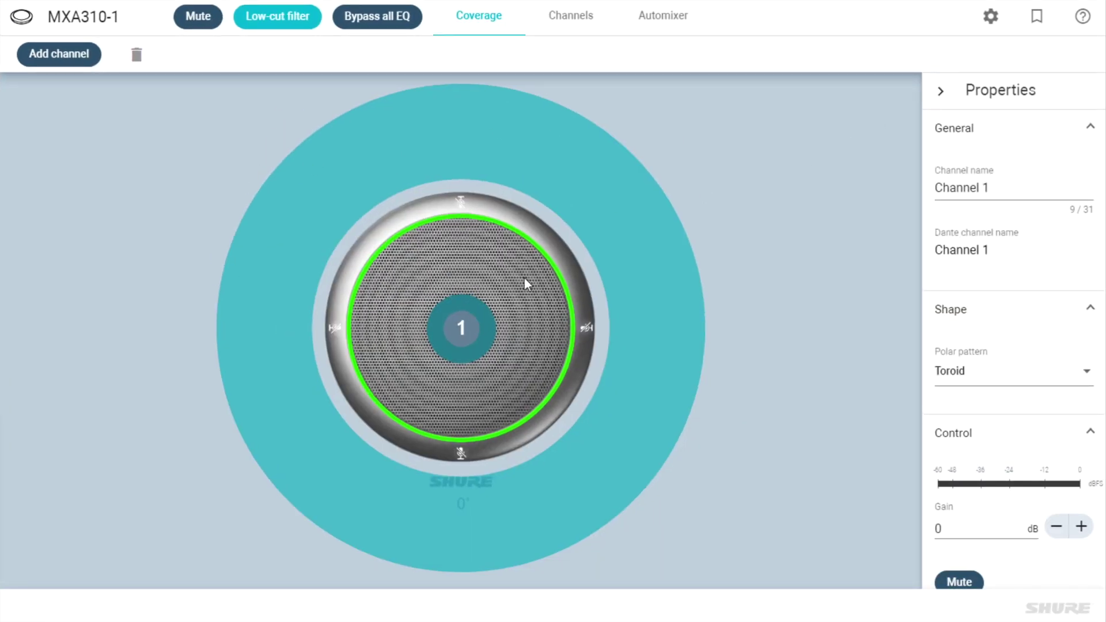
# Step: Set channel 1 of the microphone to the Supercardioid polar pattern and rotate its coverage to 315 degrees
pyautogui.click(1000, 374)
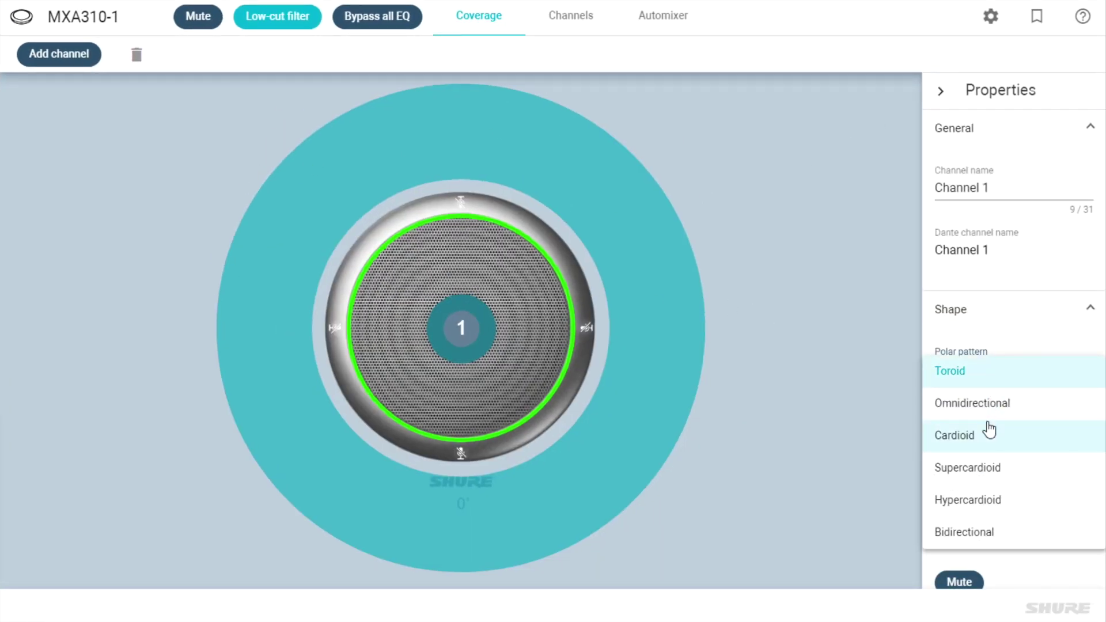
pyautogui.click(1018, 478)
pyautogui.click(460, 519)
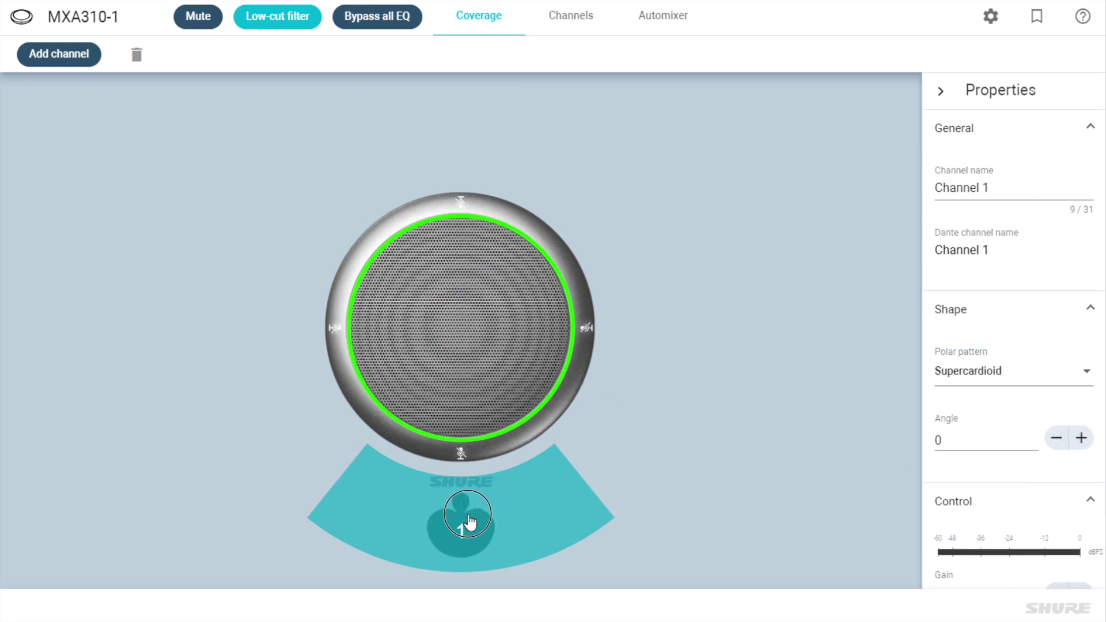
pyautogui.moveTo(459, 519); pyautogui.dragTo(608, 494)
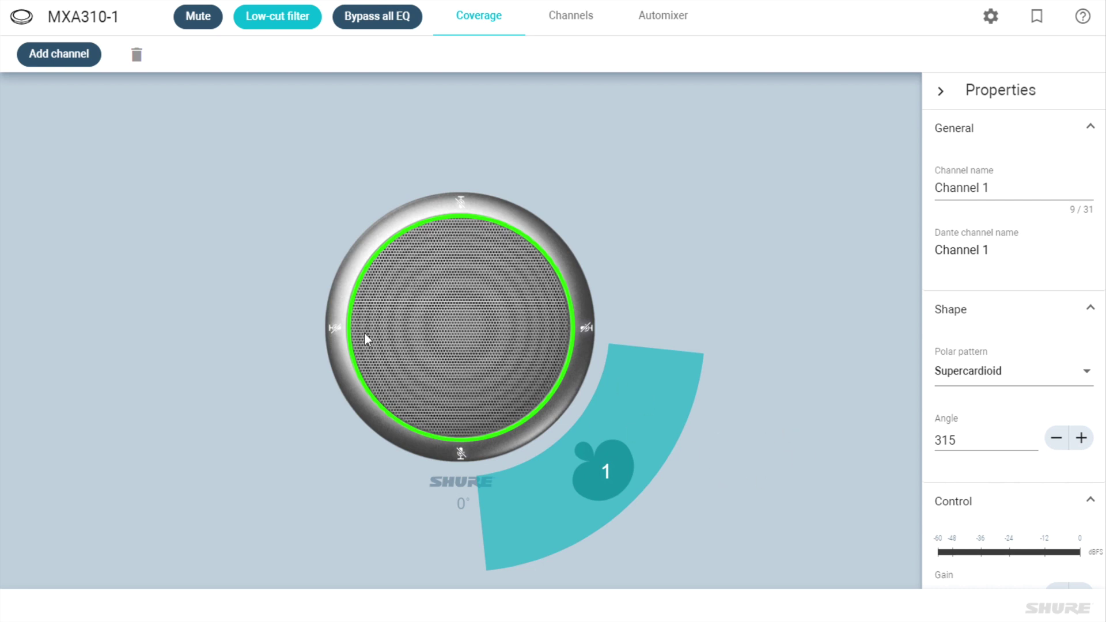
# Step: Add a second microphone channel with the Supercardioid polar pattern, rotated to 135 degrees opposite channel 1
pyautogui.click(67, 58)
pyautogui.moveTo(291, 323)
pyautogui.mouseDown()
pyautogui.moveTo(279, 293)
pyautogui.moveTo(271, 329)
pyautogui.mouseUp()
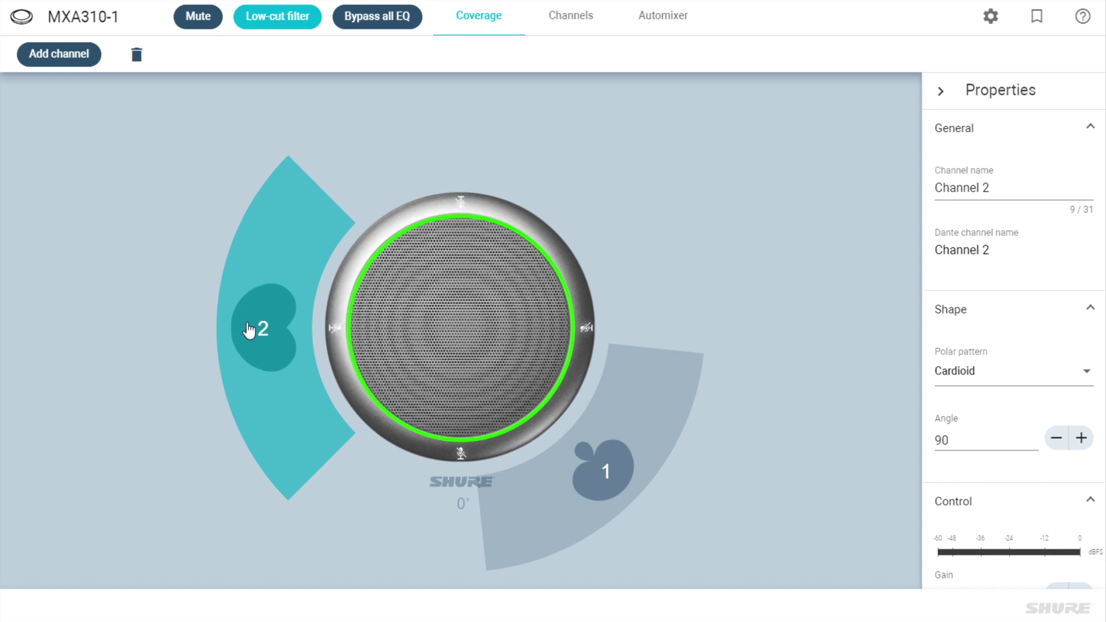
pyautogui.moveTo(260, 340); pyautogui.dragTo(291, 245)
pyautogui.click(255, 270)
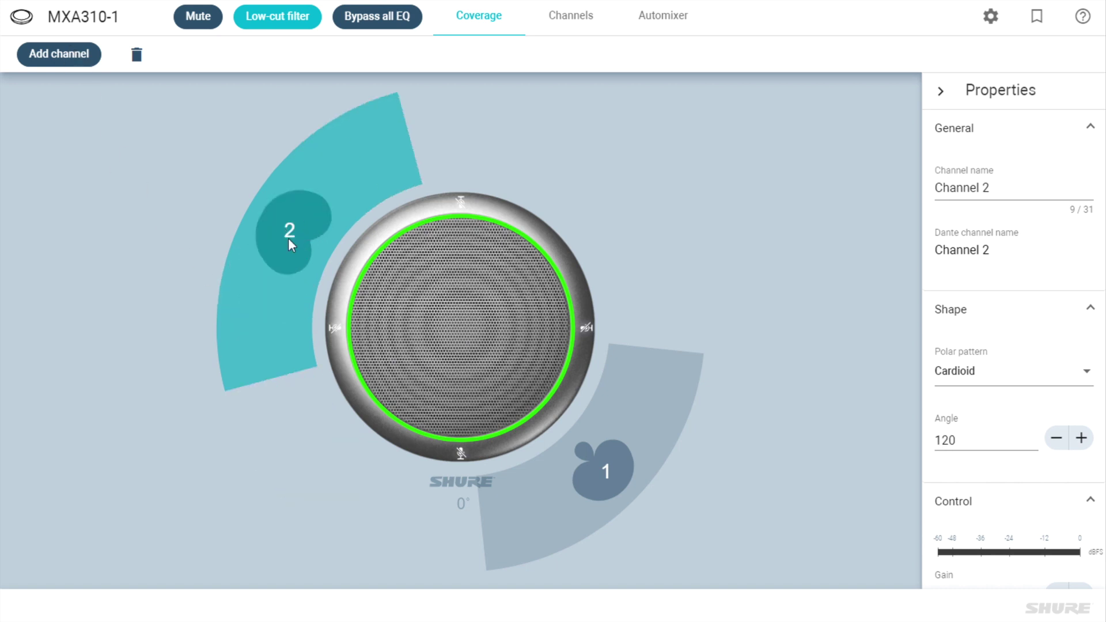
pyautogui.click(1031, 376)
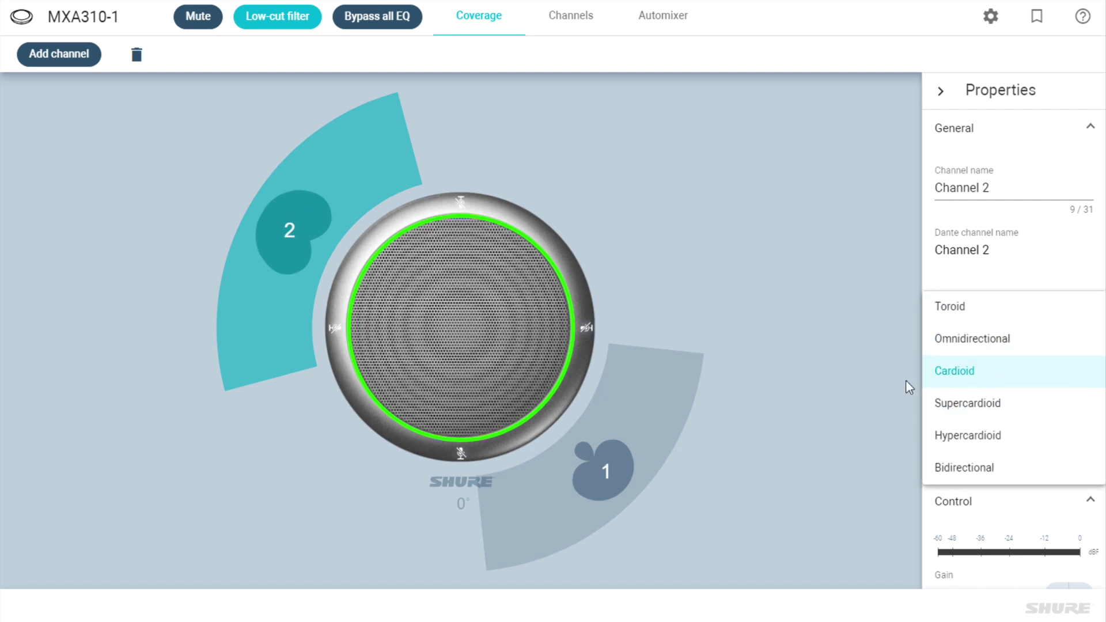
pyautogui.click(1025, 414)
pyautogui.moveTo(299, 237); pyautogui.dragTo(350, 222)
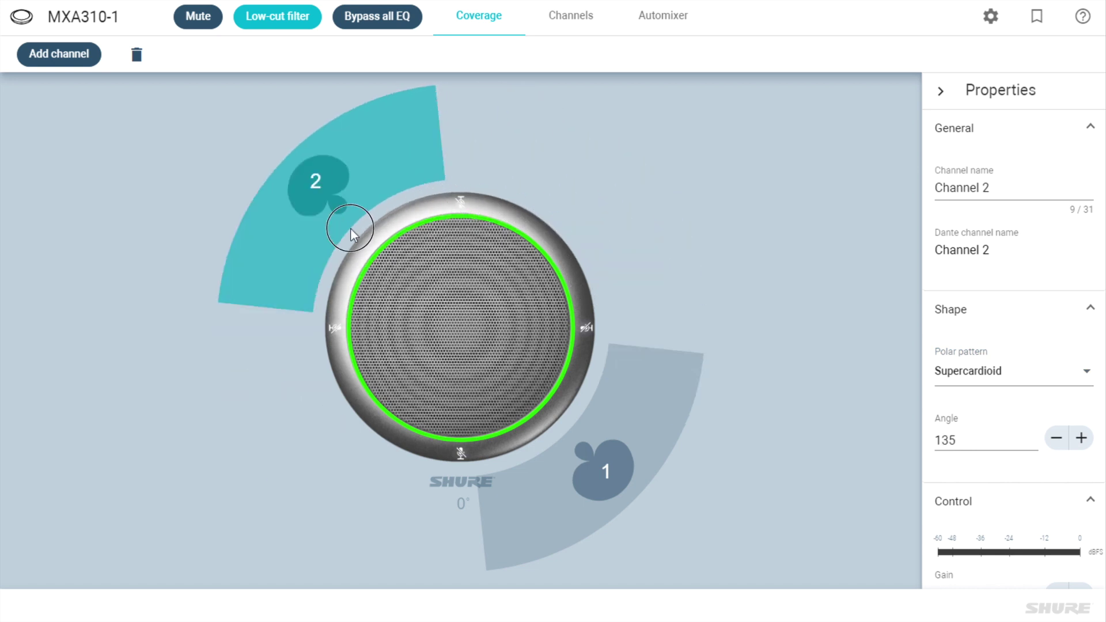
# Step: Review the MXA310's channel strips and automixer settings, and leave its configuration window
pyautogui.click(567, 24)
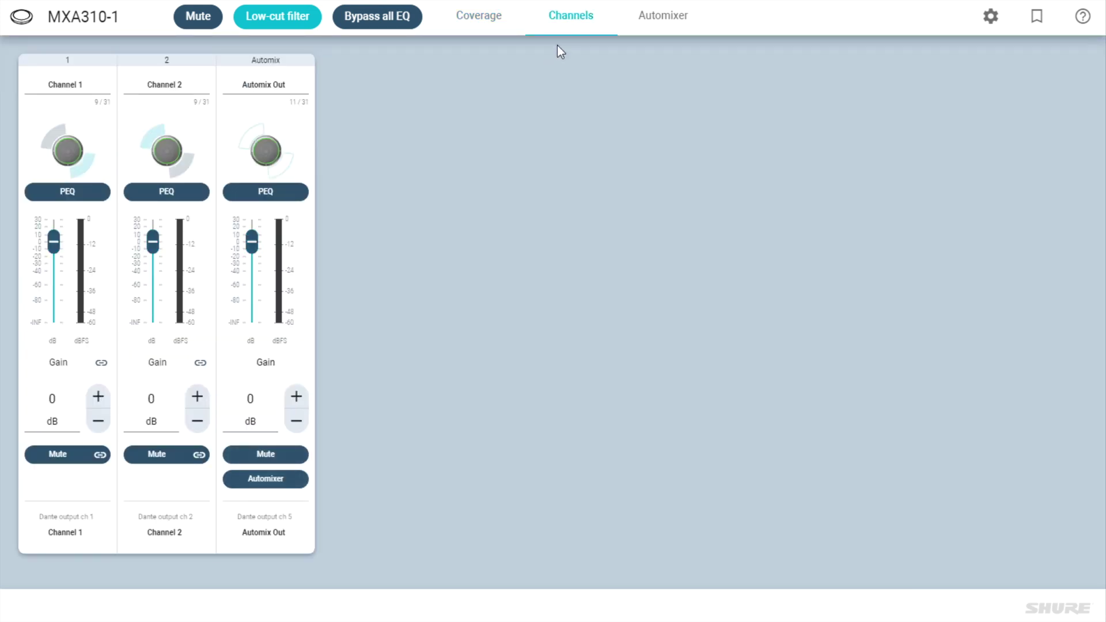
pyautogui.click(669, 26)
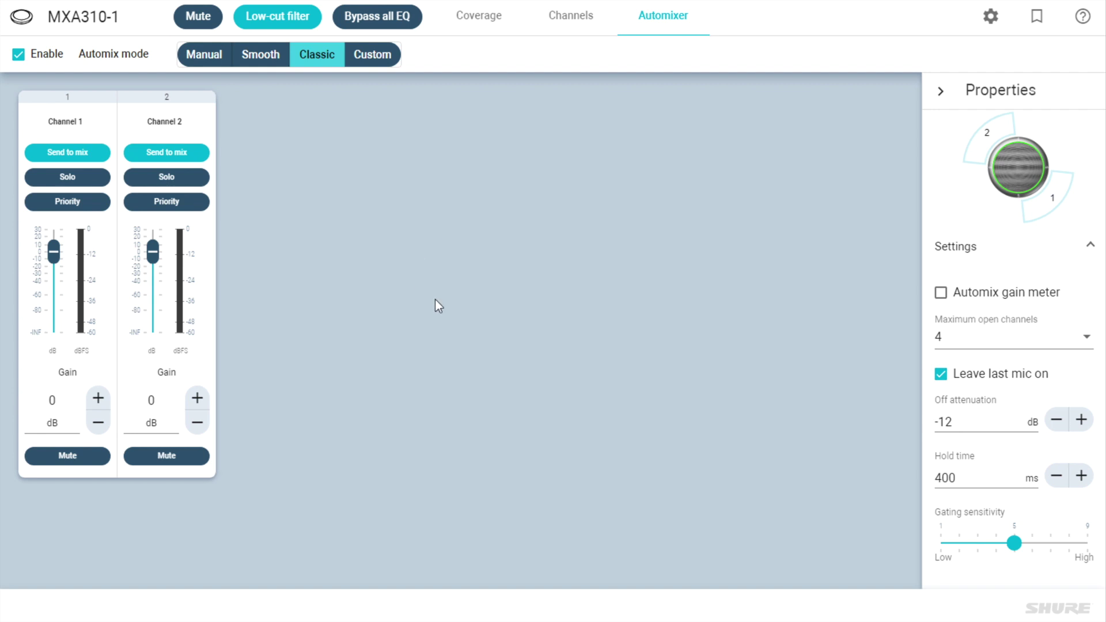
pyautogui.click(1083, 1)
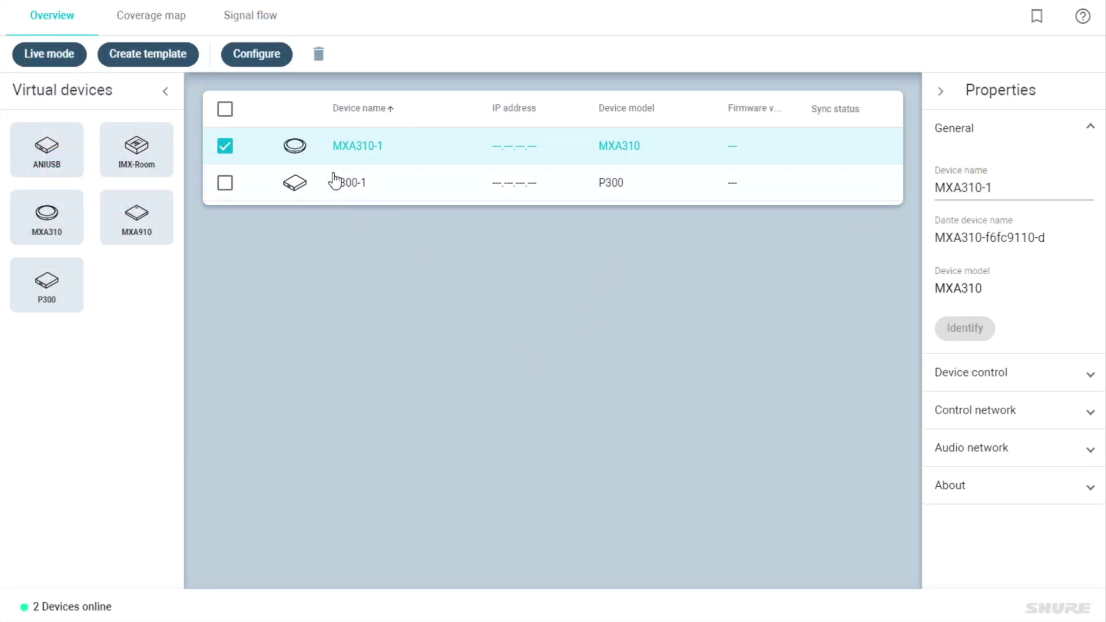
# Step: Switch the device selection from the MXA310 to the P300 to view its properties, and clear the selection
pyautogui.click(224, 149)
pyautogui.click(225, 183)
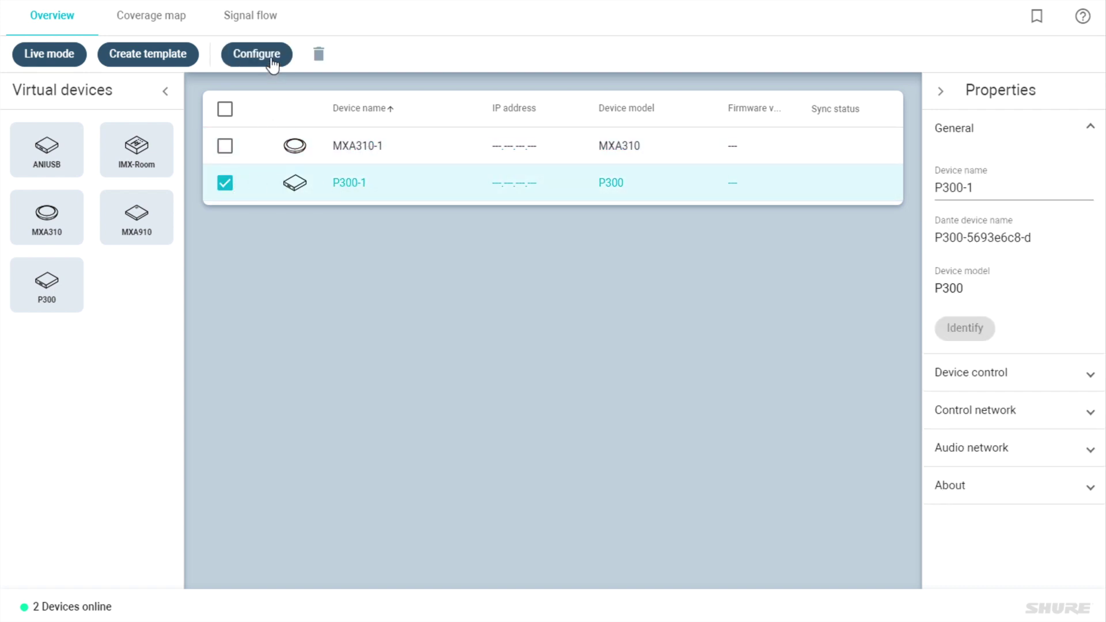
pyautogui.click(224, 184)
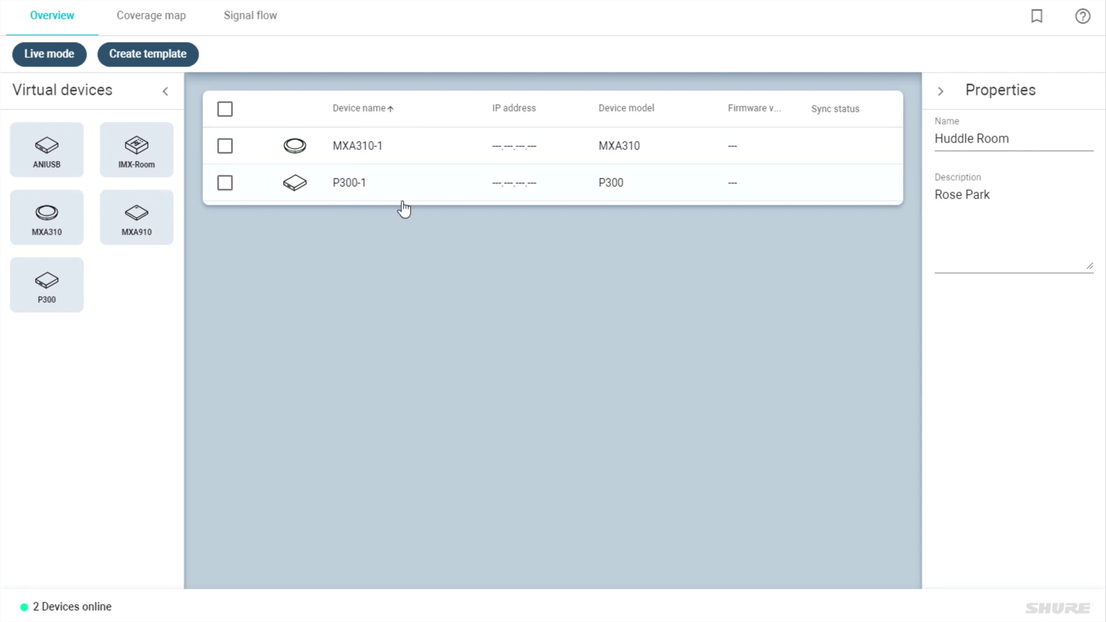
# Step: In the signal flow, move the P300 block clear of the MXA310 block to its right, and deselect it
pyautogui.click(258, 23)
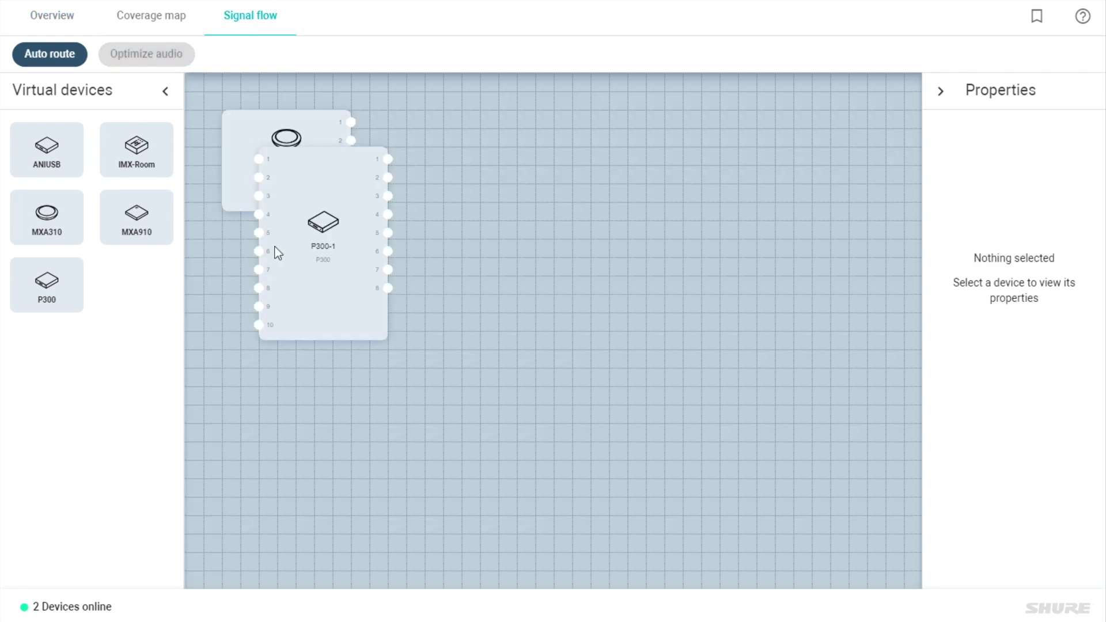
pyautogui.moveTo(291, 212); pyautogui.dragTo(579, 178)
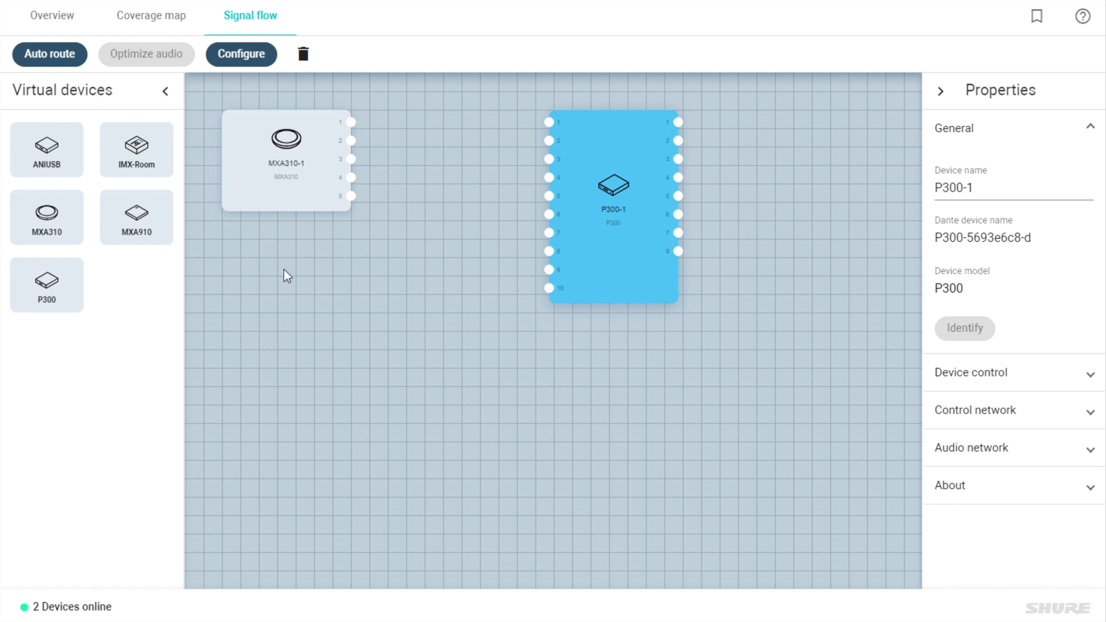
pyautogui.click(261, 243)
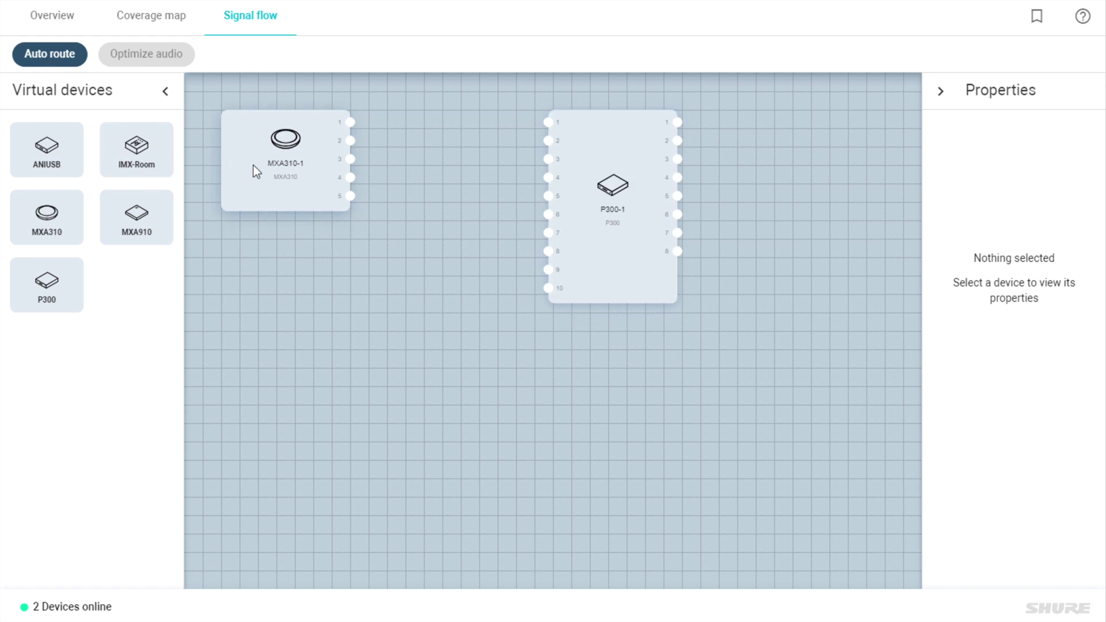
# Step: Auto route all available audio channels from the MXA310-1 microphone to the P300-1 processor
pyautogui.click(43, 56)
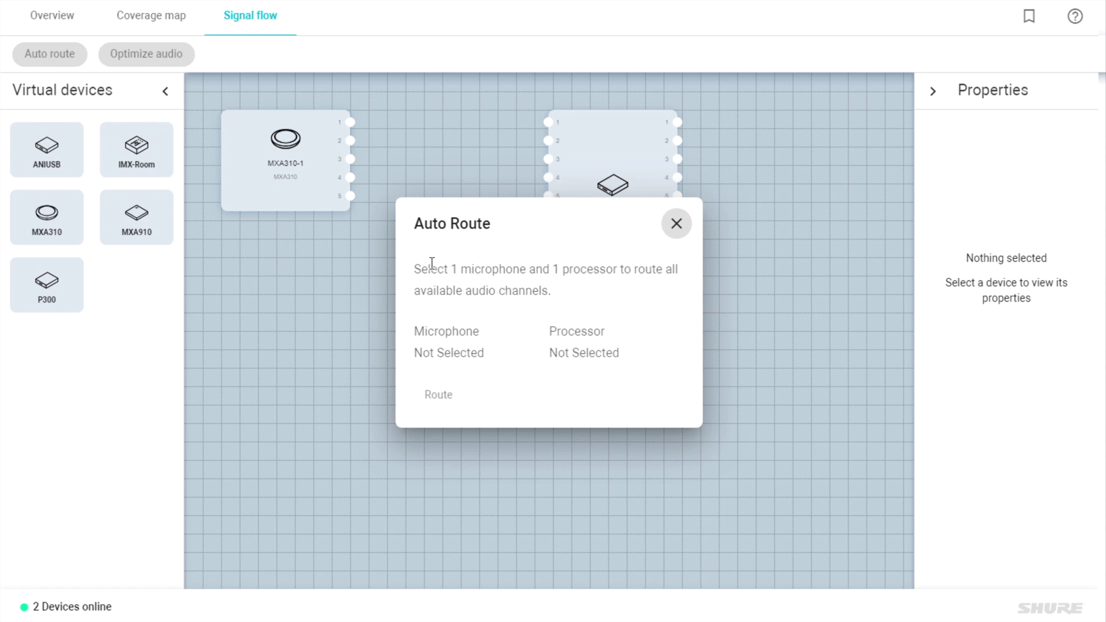
pyautogui.click(243, 174)
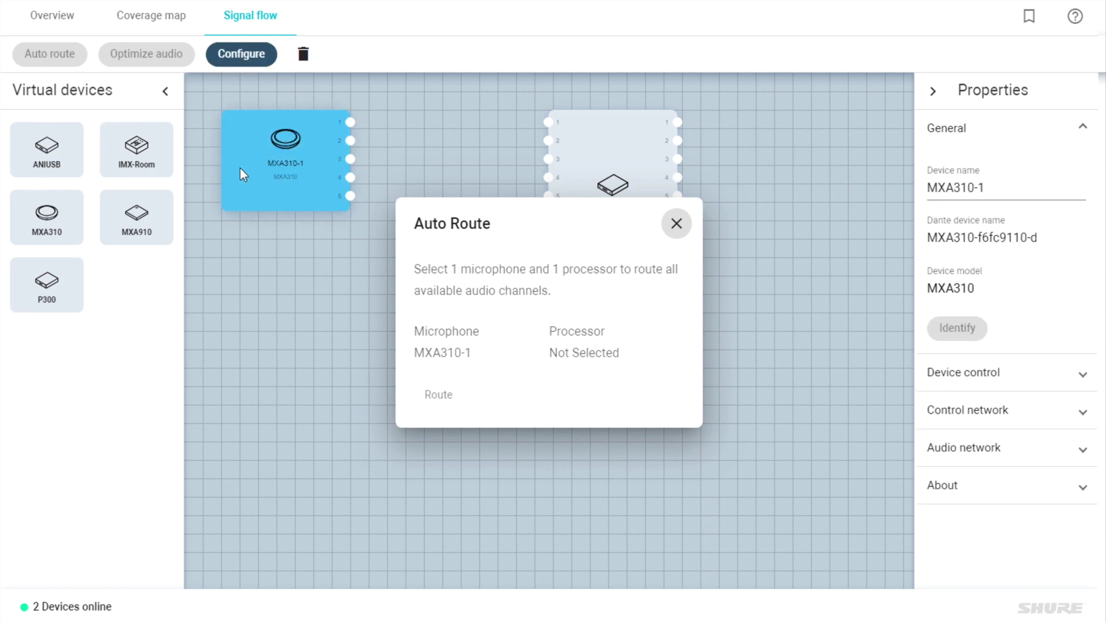
pyautogui.click(645, 162)
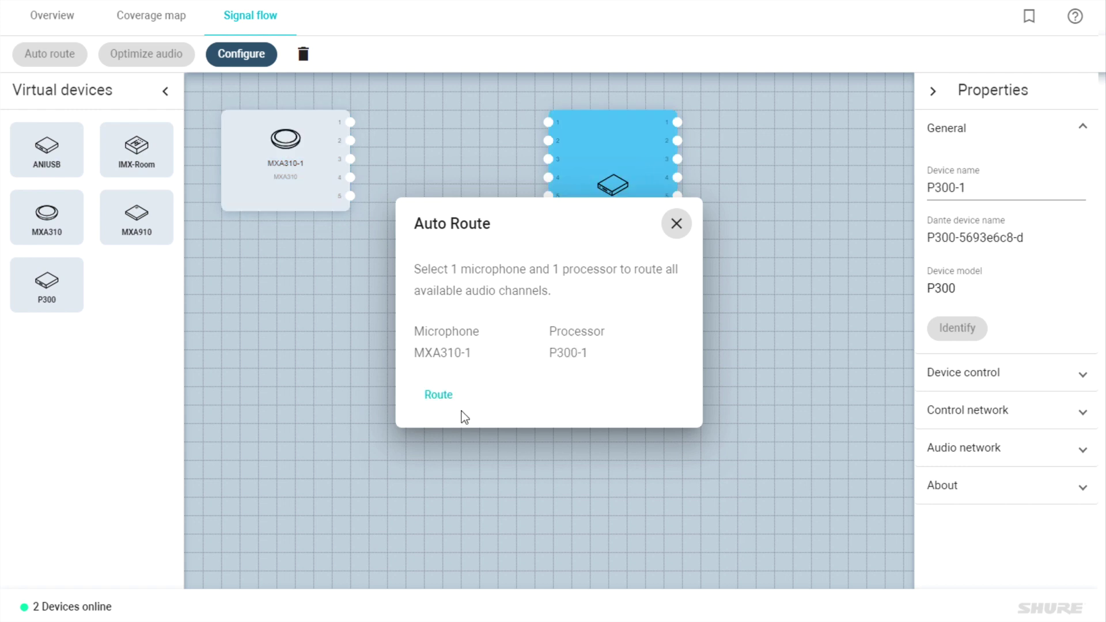
pyautogui.click(444, 395)
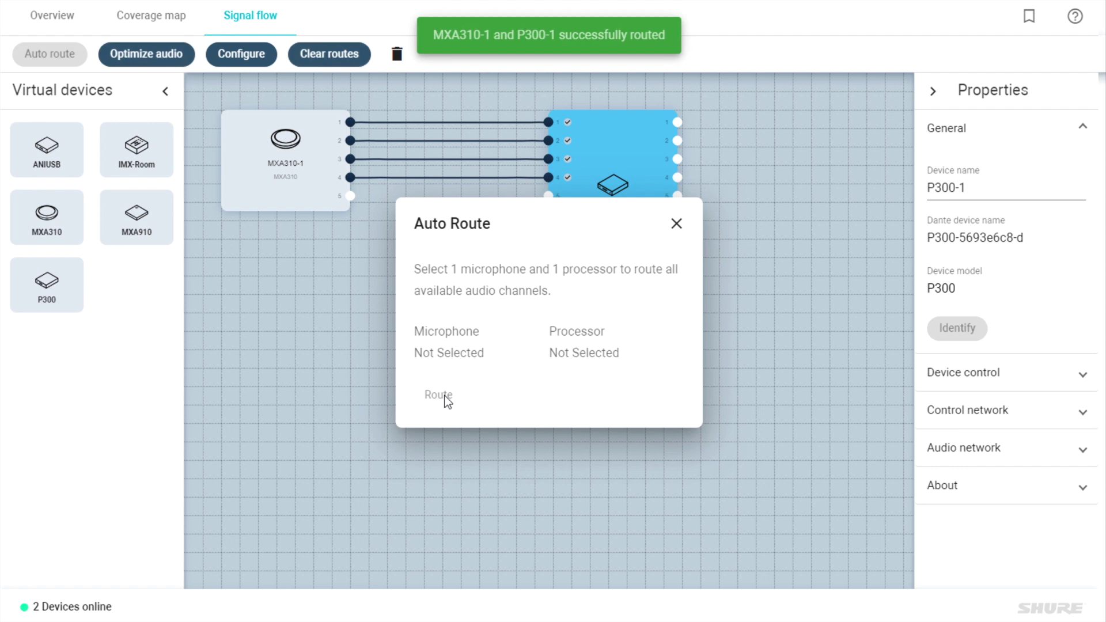
pyautogui.click(677, 224)
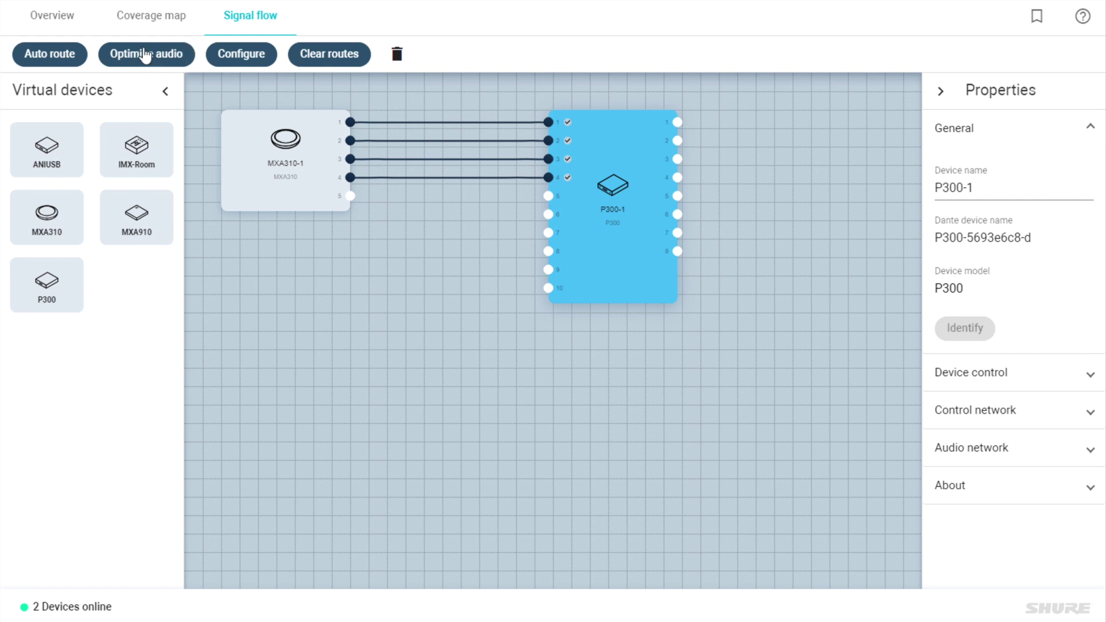
# Step: Start optimizing the audio and examine the list of settings the process changes for the P300 + MXA310 combination
pyautogui.click(140, 58)
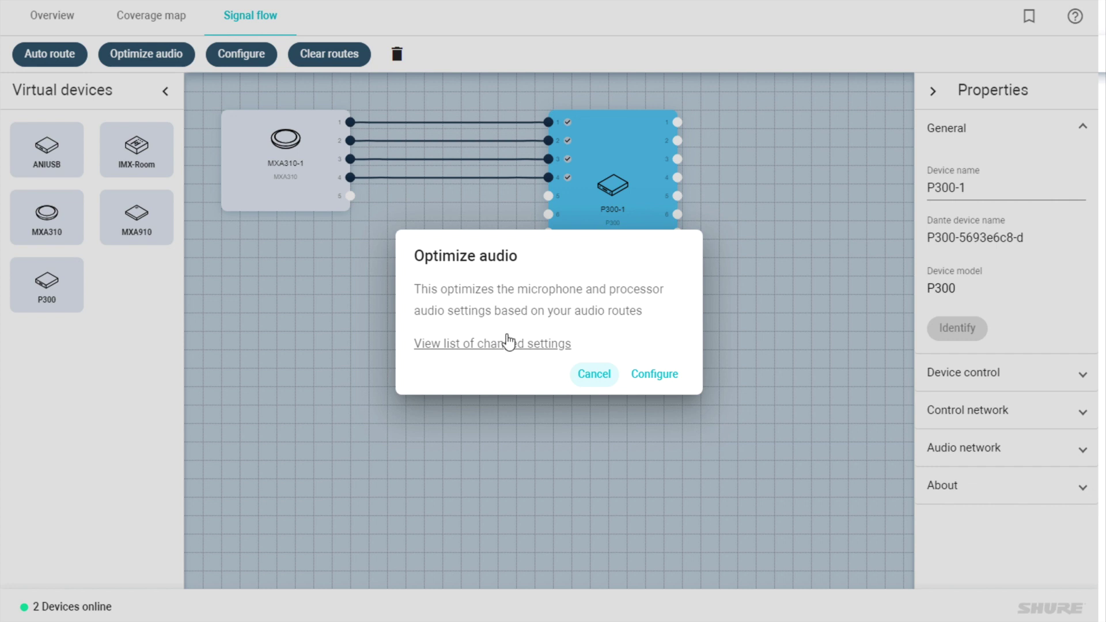
pyautogui.click(500, 343)
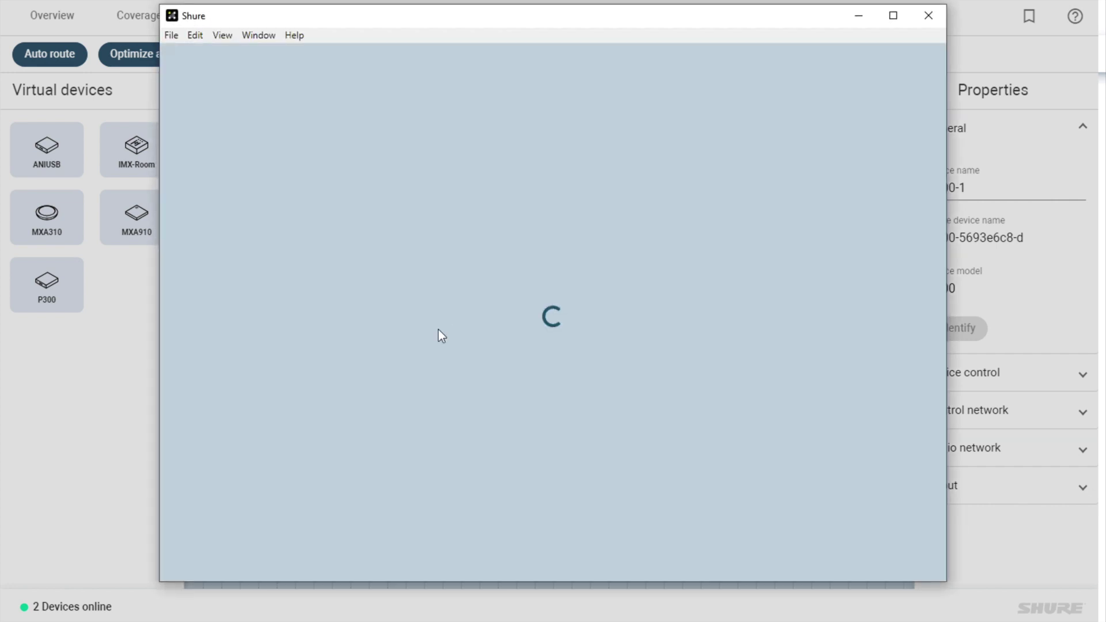
pyautogui.click(893, 15)
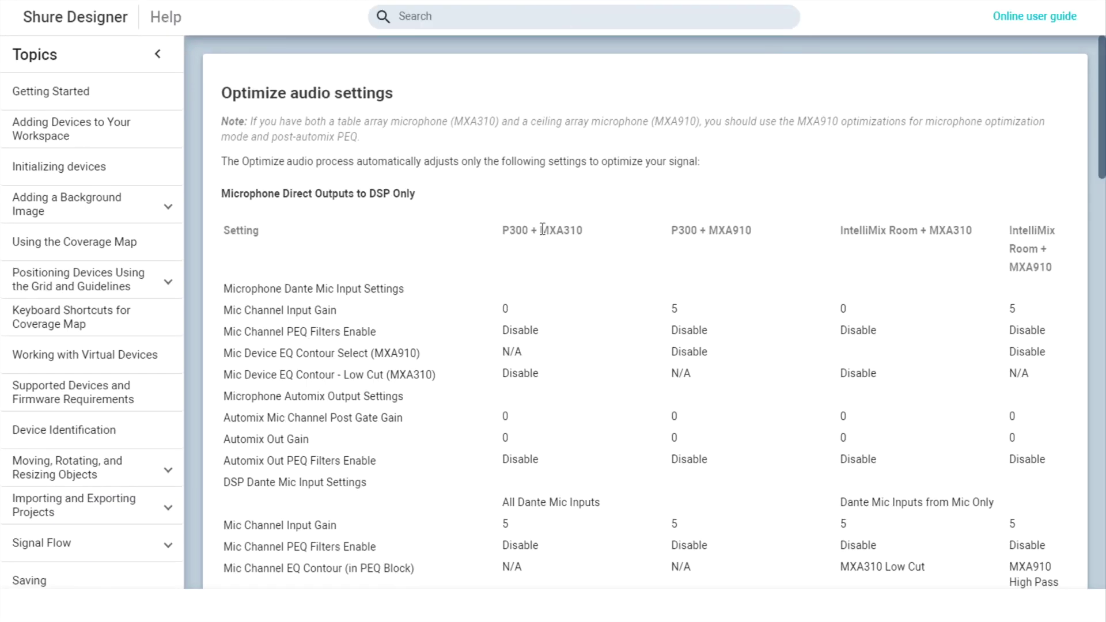
pyautogui.scroll(-3, 516, 242)
pyautogui.scroll(3, 507, 236)
pyautogui.scroll(-2, 340, 217)
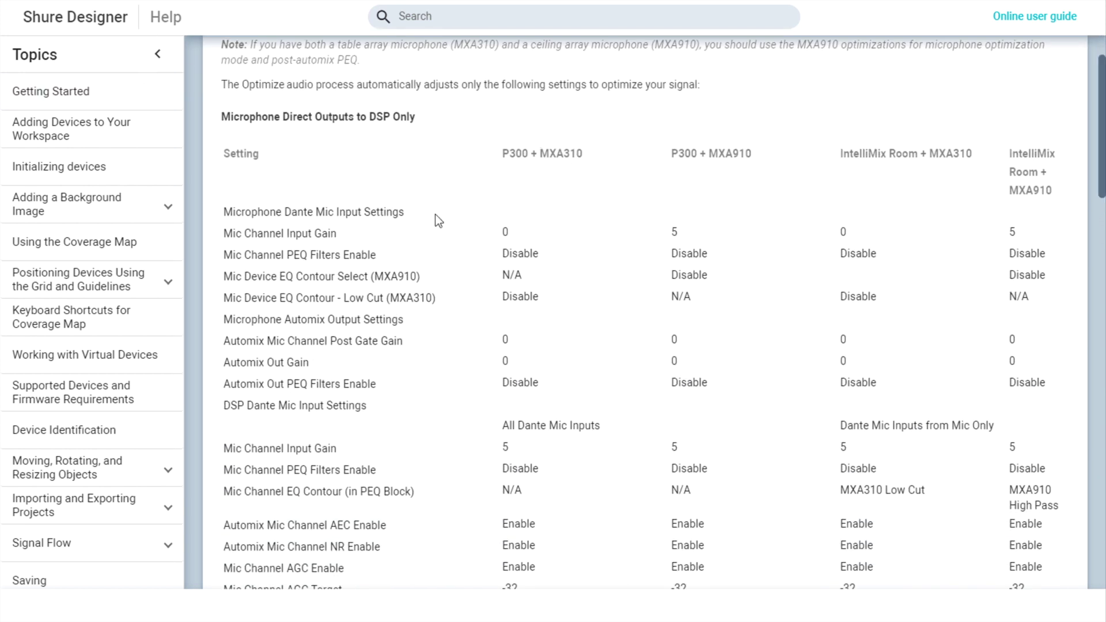
pyautogui.scroll(-2, 403, 196)
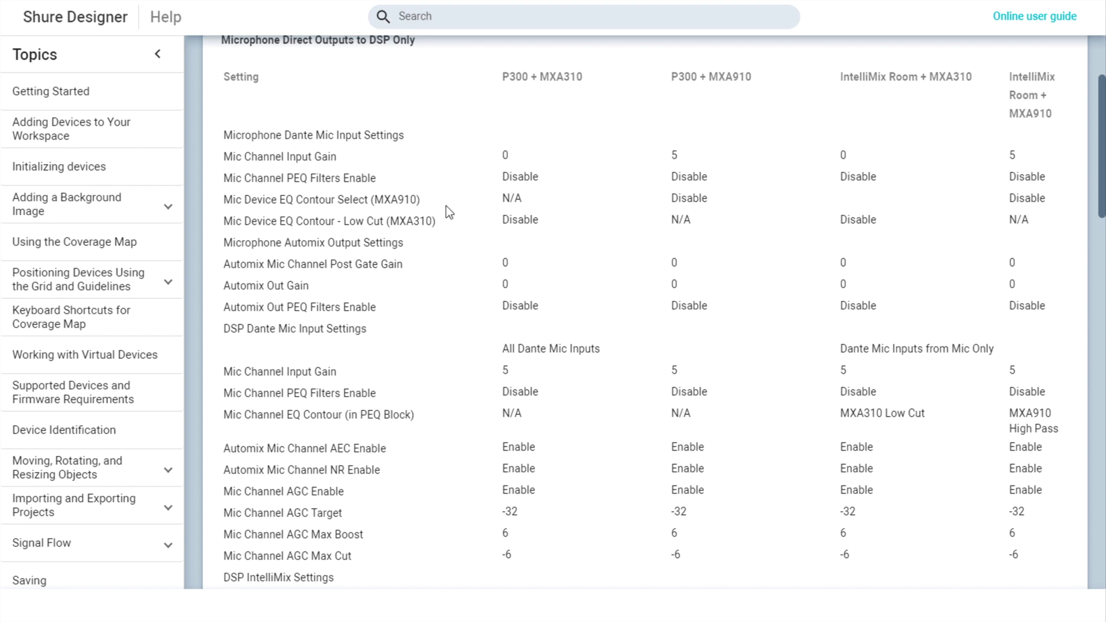
pyautogui.scroll(-2, 532, 455)
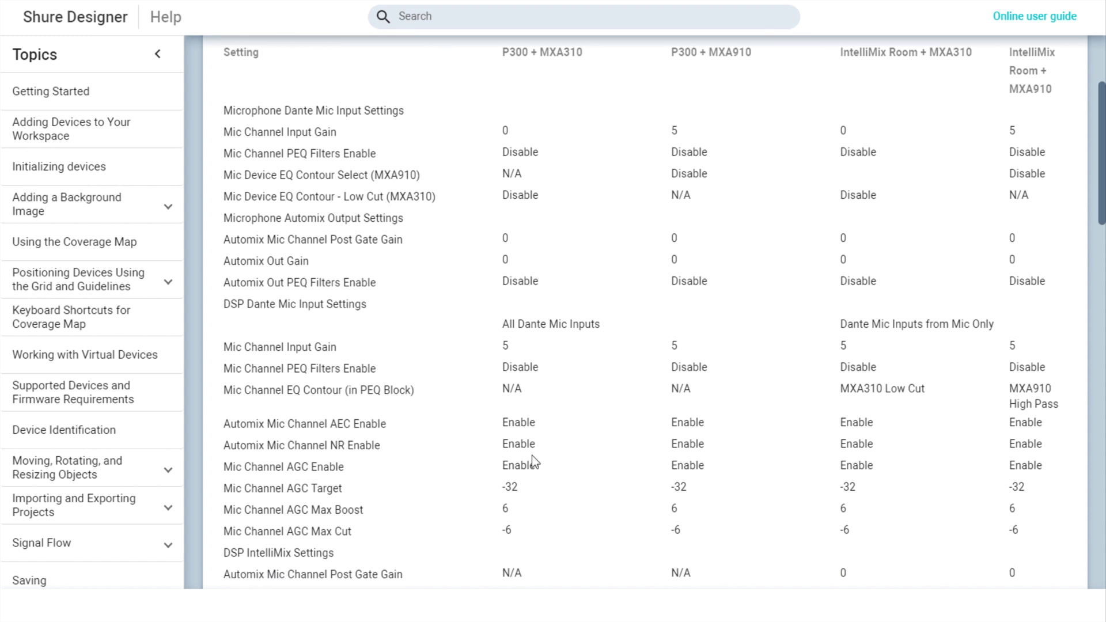
pyautogui.scroll(-4, 531, 455)
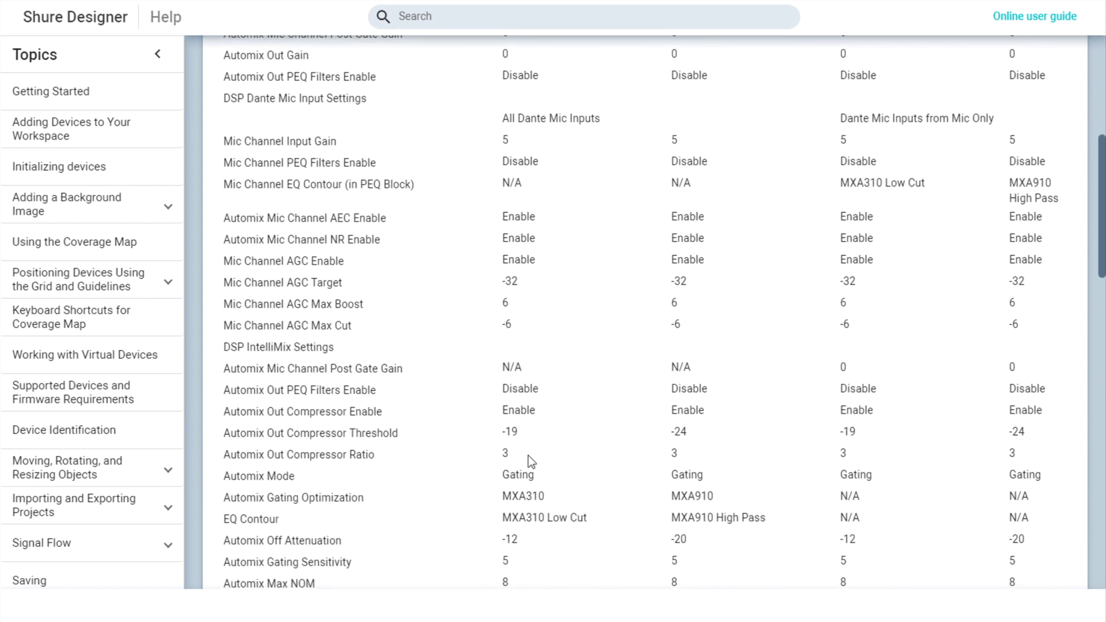
pyautogui.scroll(-1, 520, 450)
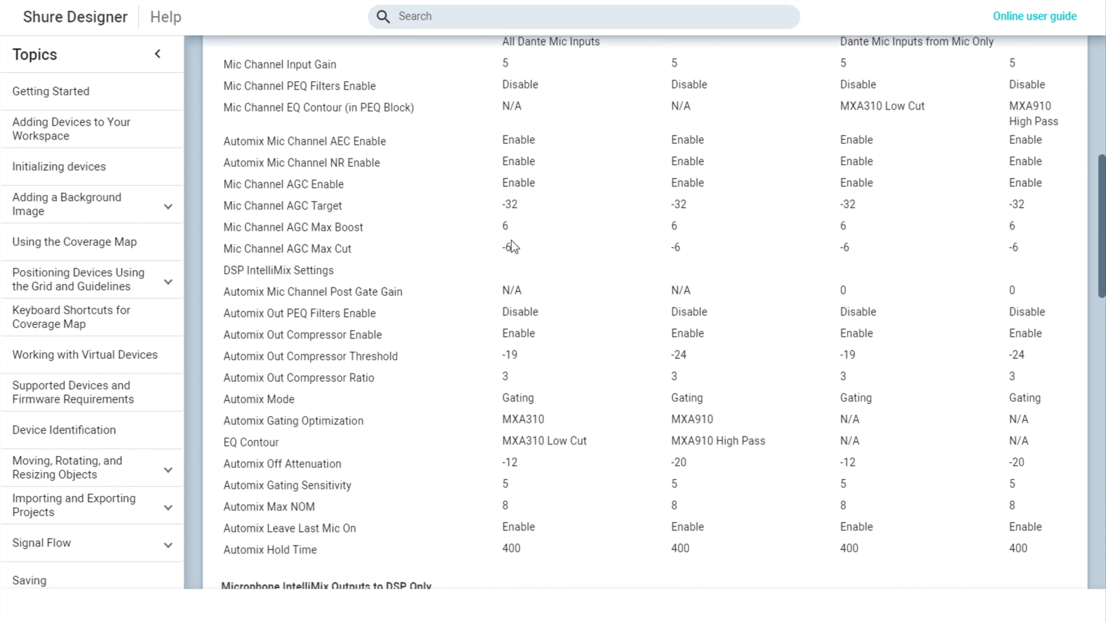
pyautogui.scroll(-4, 510, 240)
pyautogui.scroll(10, 517, 320)
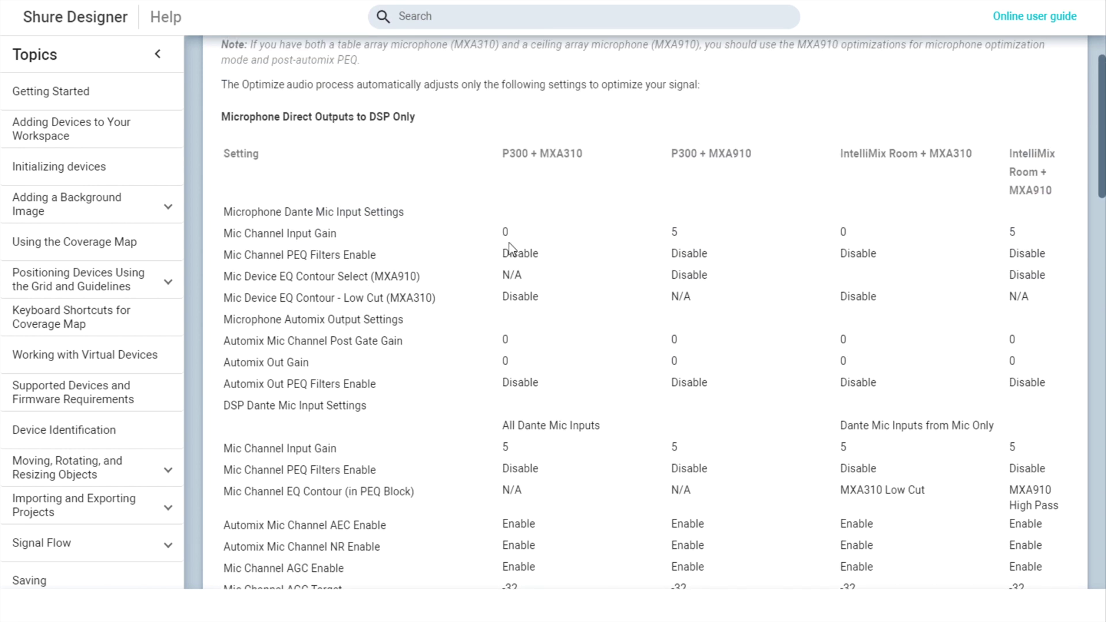
pyautogui.scroll(2, 509, 245)
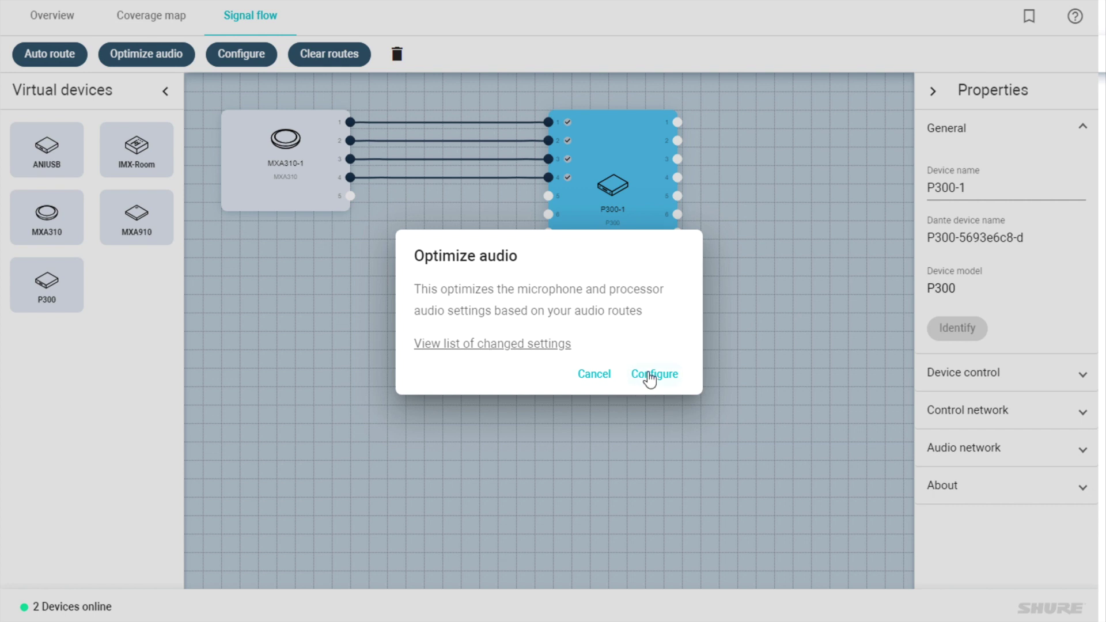
# Step: Apply the audio optimization to the routed MXA310 and P300
pyautogui.click(651, 375)
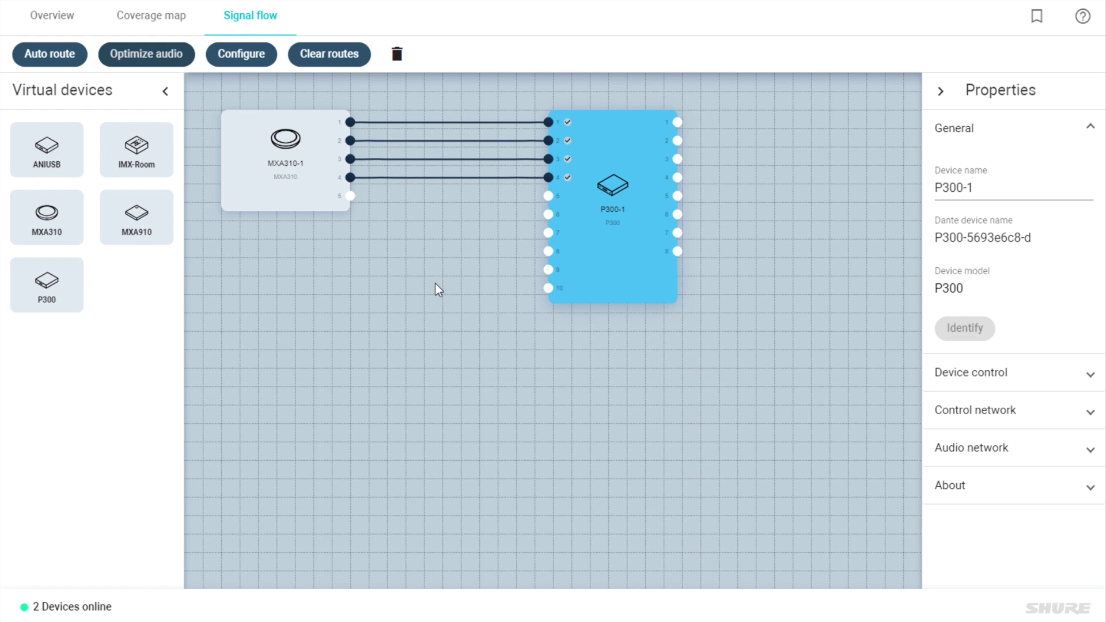
# Step: Return to the Huddle Room overview and view the online devices list in a maximized window
pyautogui.click(68, 21)
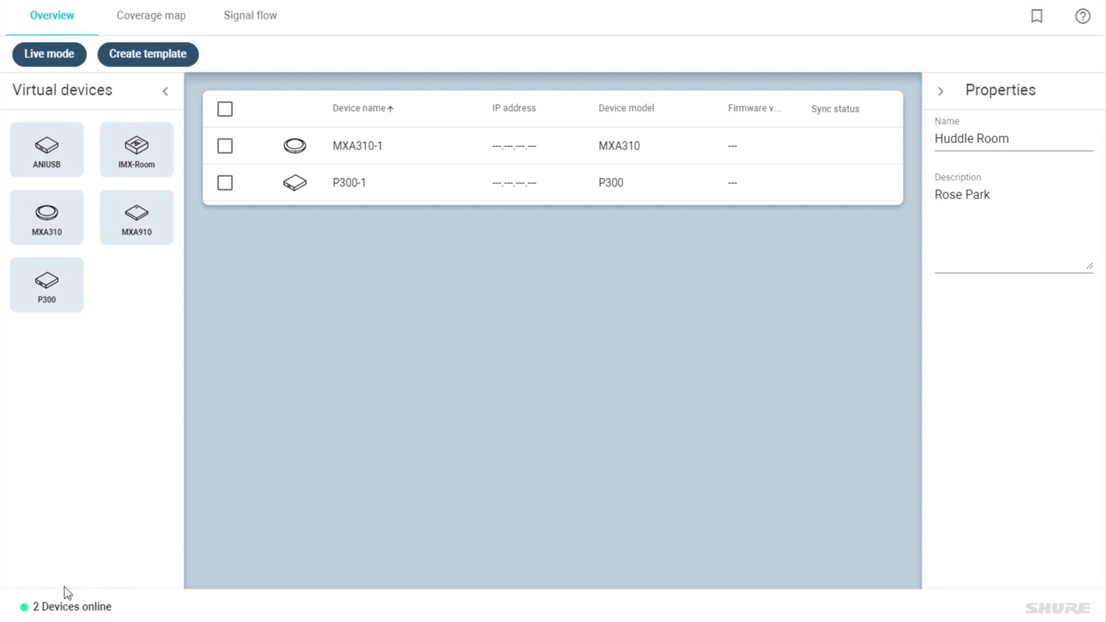
pyautogui.click(72, 610)
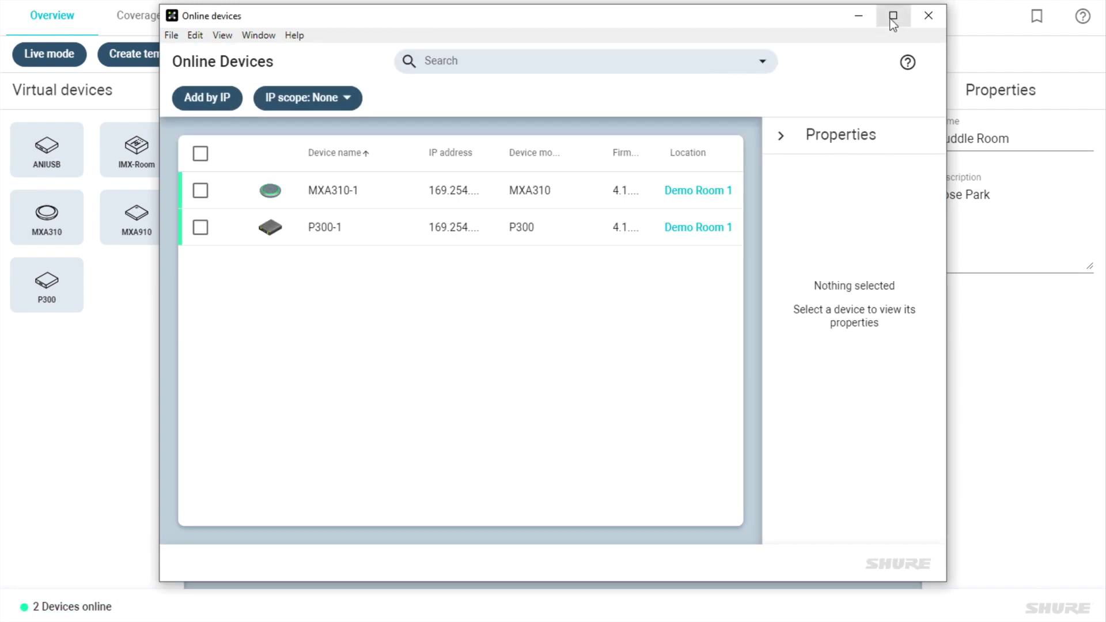
pyautogui.click(893, 15)
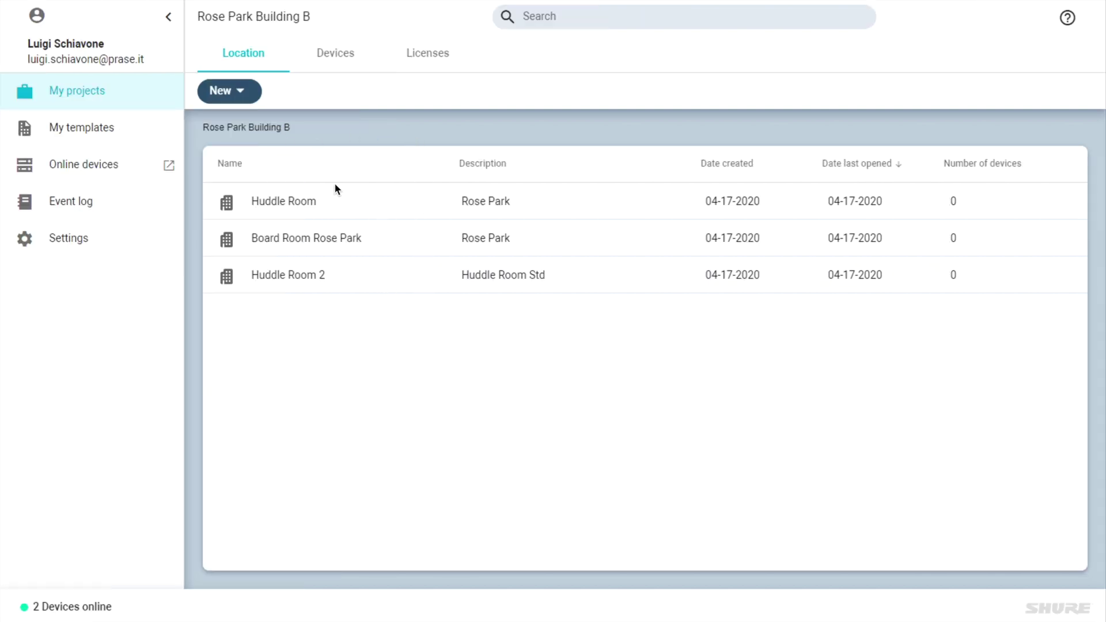
# Step: Open the Board Room Rose Park location and add the Sala Riunione image as its coverage map background
pyautogui.click(388, 236)
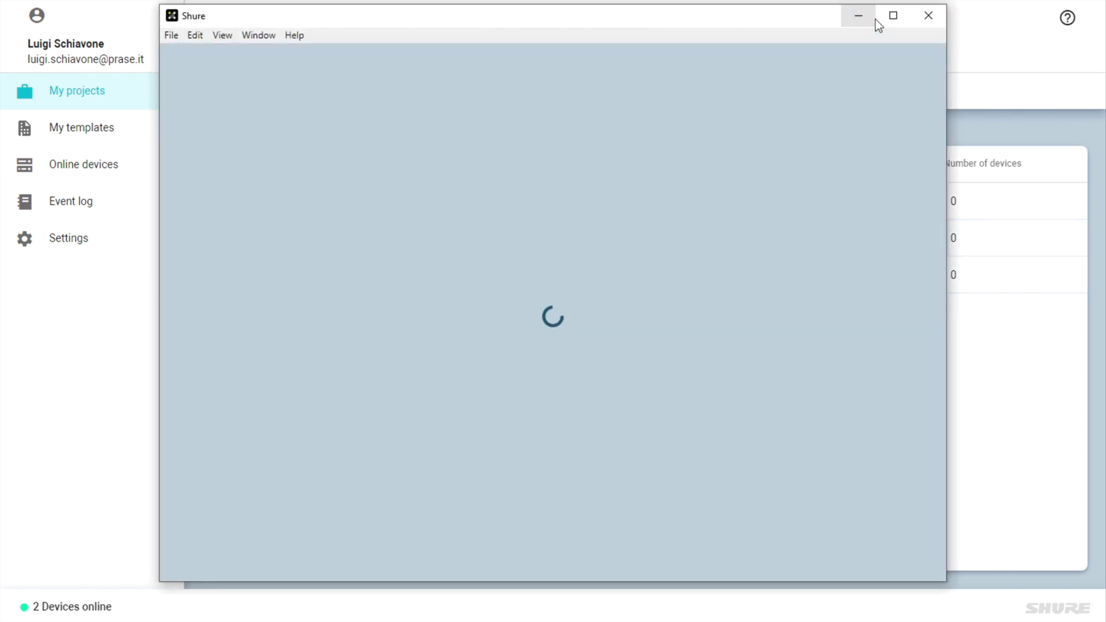
pyautogui.click(894, 16)
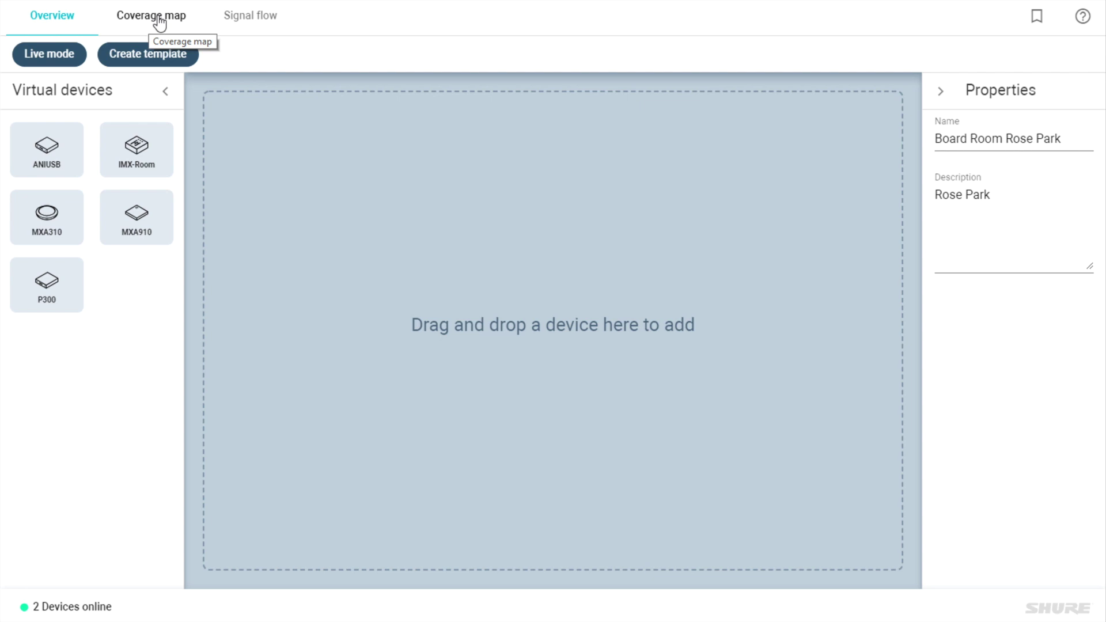
pyautogui.click(164, 20)
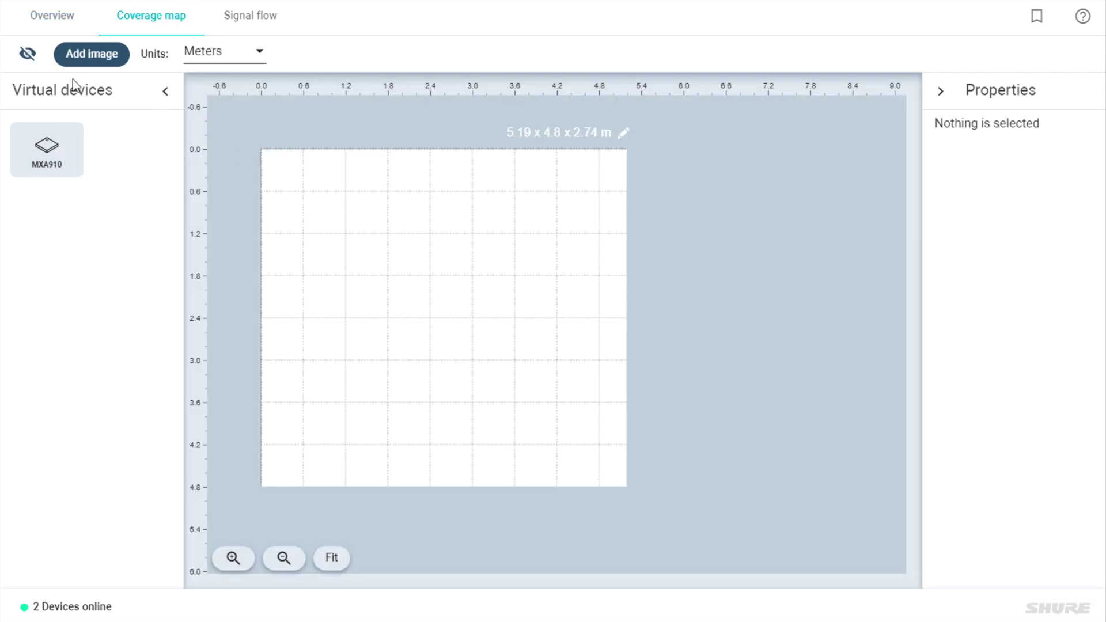
pyautogui.click(94, 54)
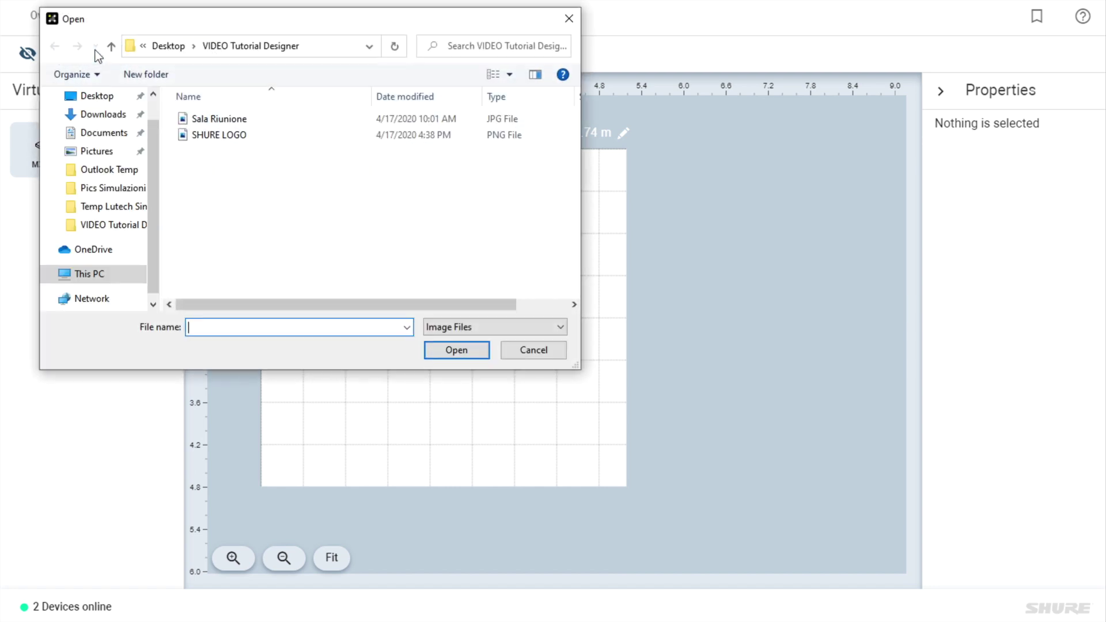
pyautogui.doubleClick(197, 115)
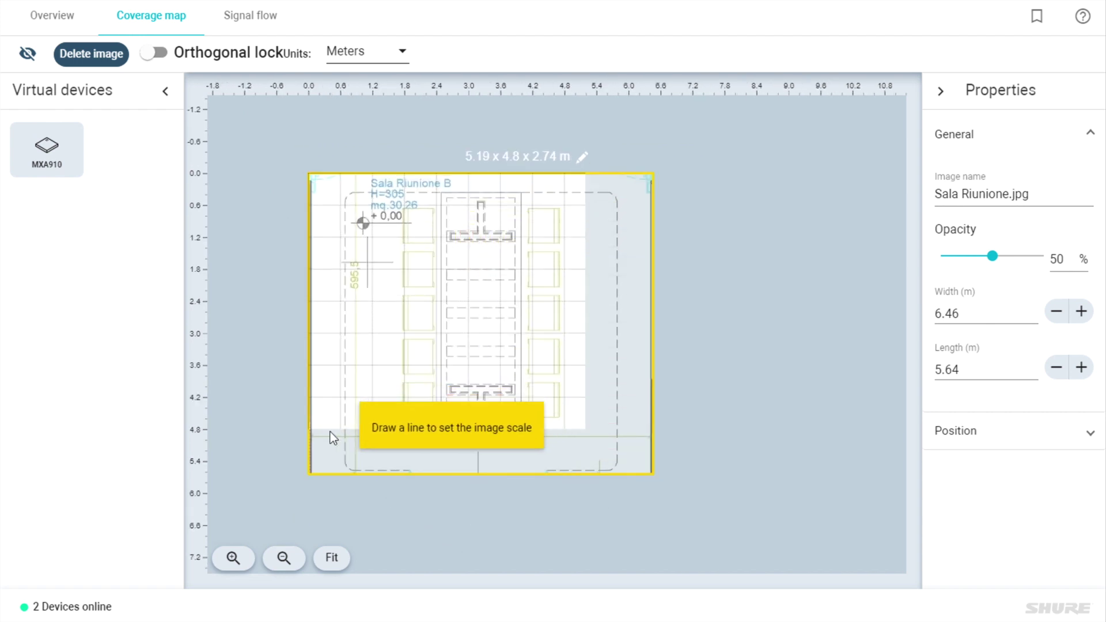
# Step: Scale the floor plan image by drawing a reference line across the room's full width and setting it to 5.06 m
pyautogui.moveTo(312, 437); pyautogui.dragTo(651, 437)
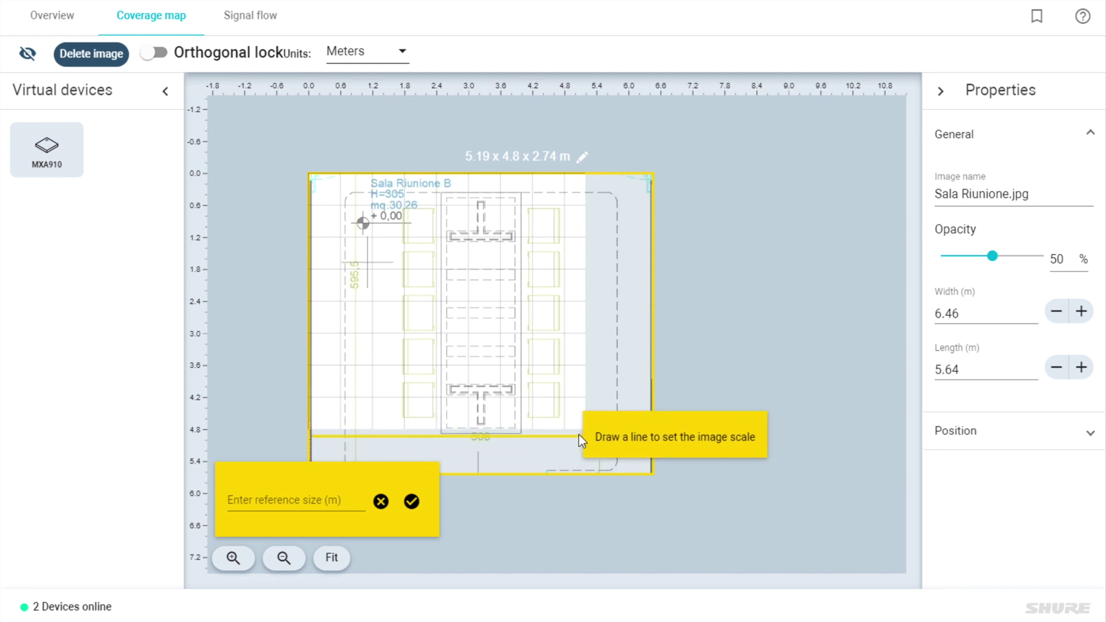
pyautogui.click(259, 496)
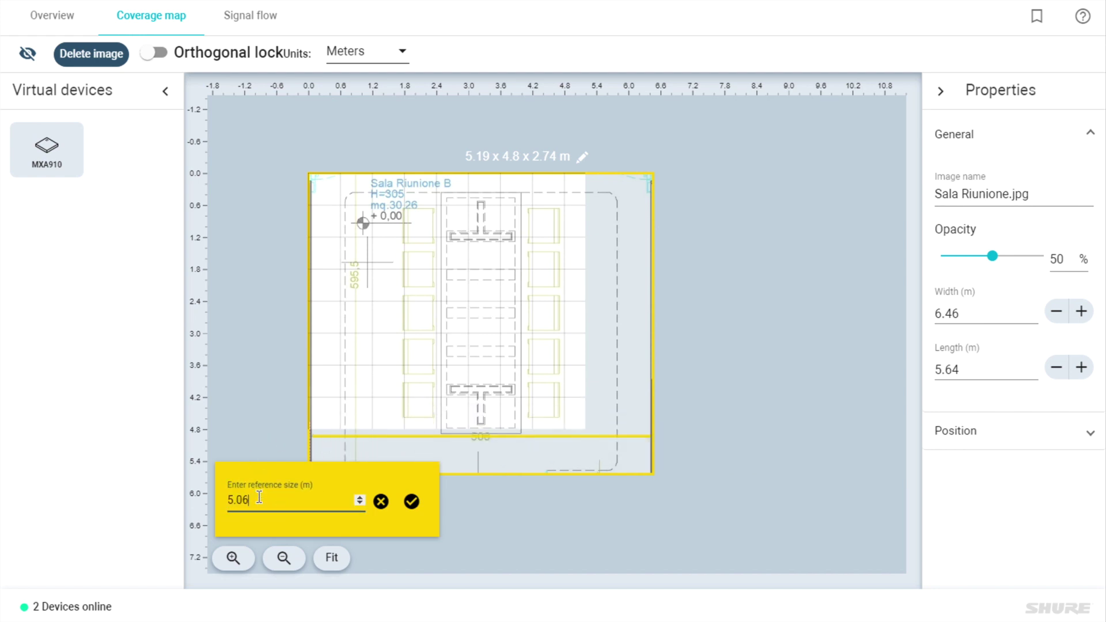
pyautogui.click(411, 502)
pyautogui.click(707, 323)
pyautogui.scroll(2, 541, 276)
pyautogui.scroll(-1, 530, 279)
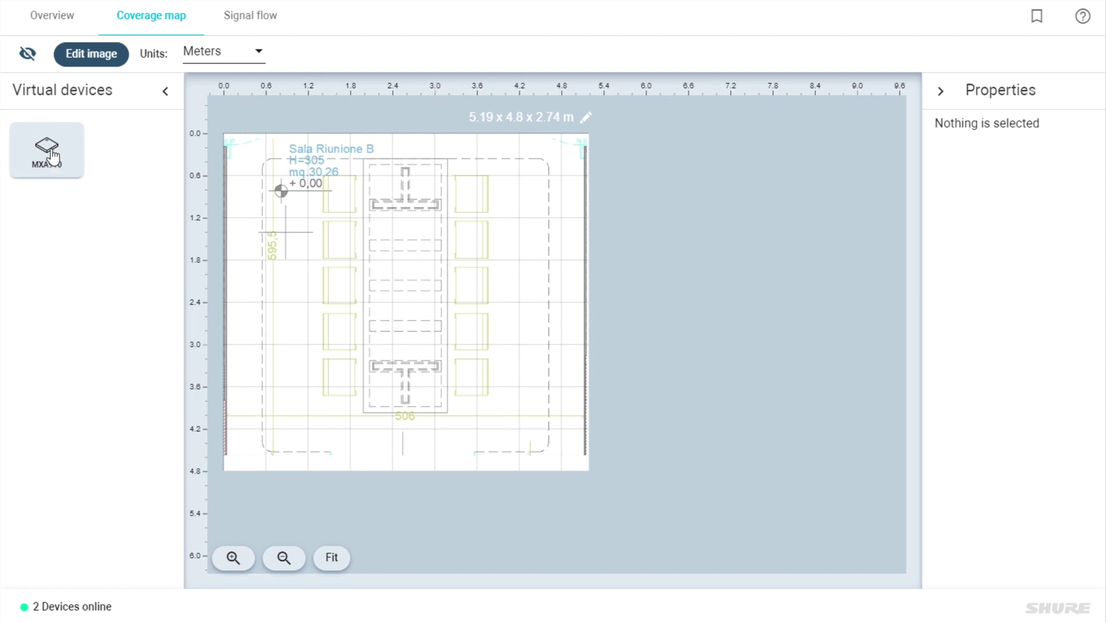
# Step: Place an MXA910 over the meeting table in the coverage map and delete its channels 4 through 8
pyautogui.moveTo(53, 154); pyautogui.dragTo(396, 267)
pyautogui.click(622, 281)
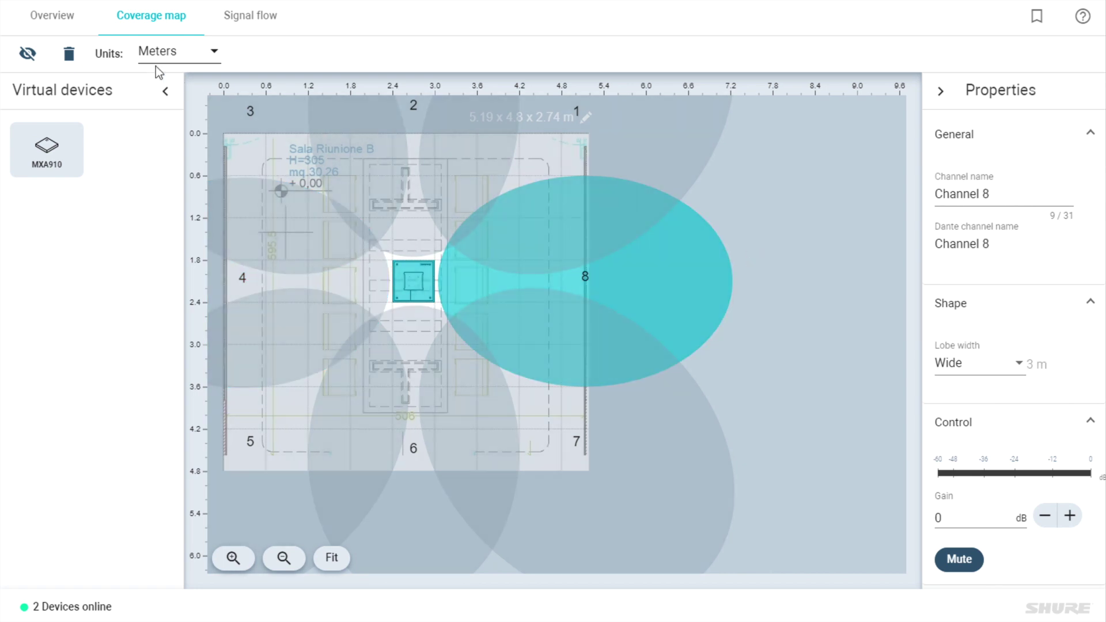
pyautogui.click(630, 316)
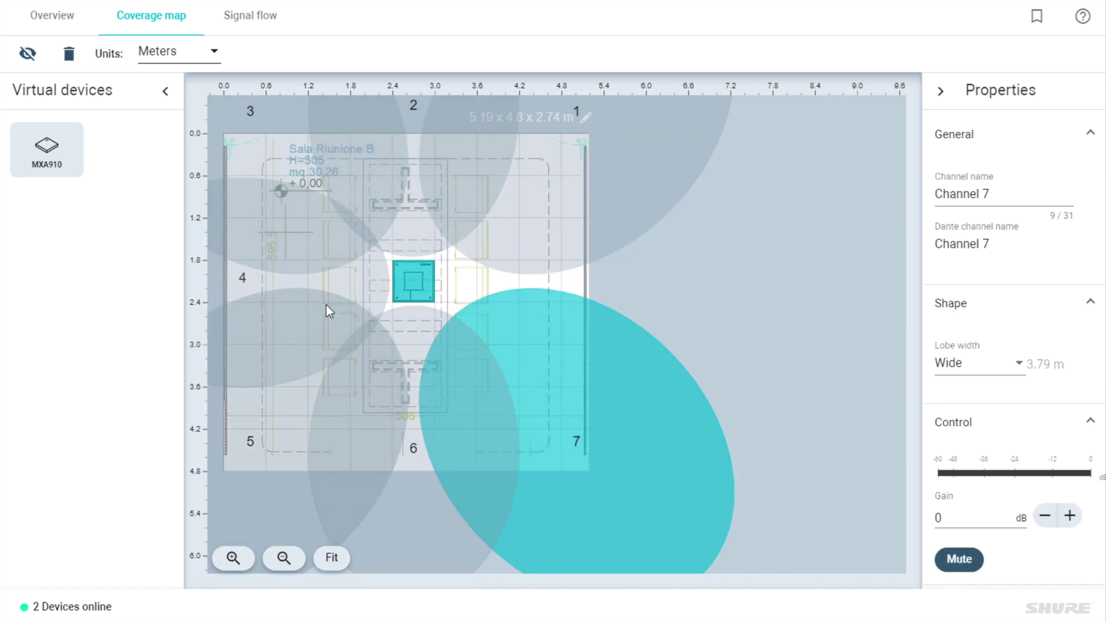
pyautogui.click(476, 409)
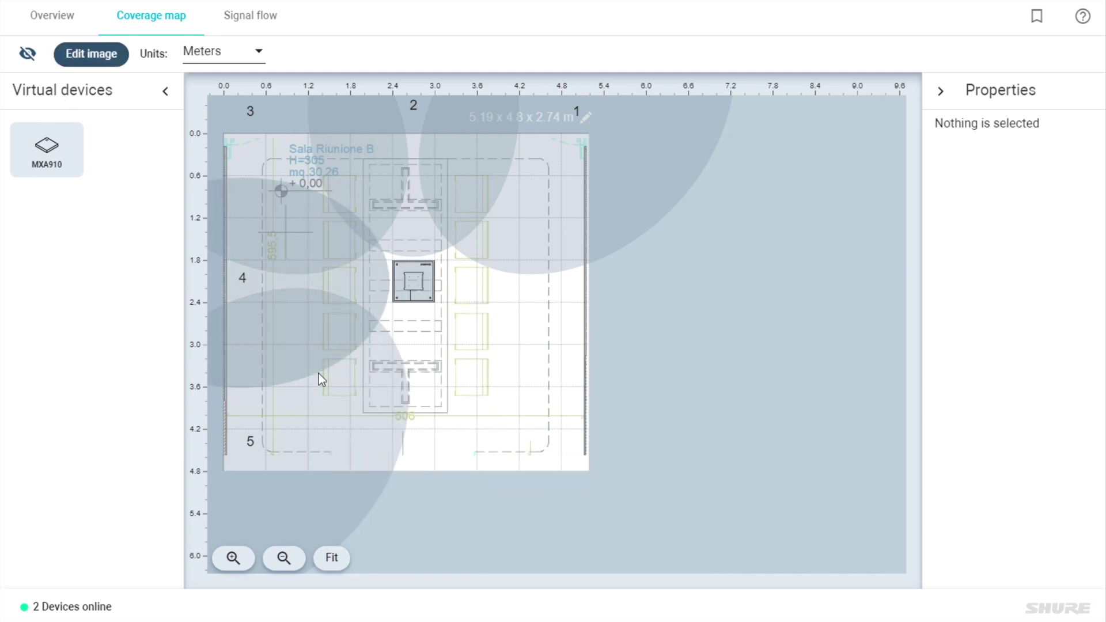
pyautogui.click(320, 373)
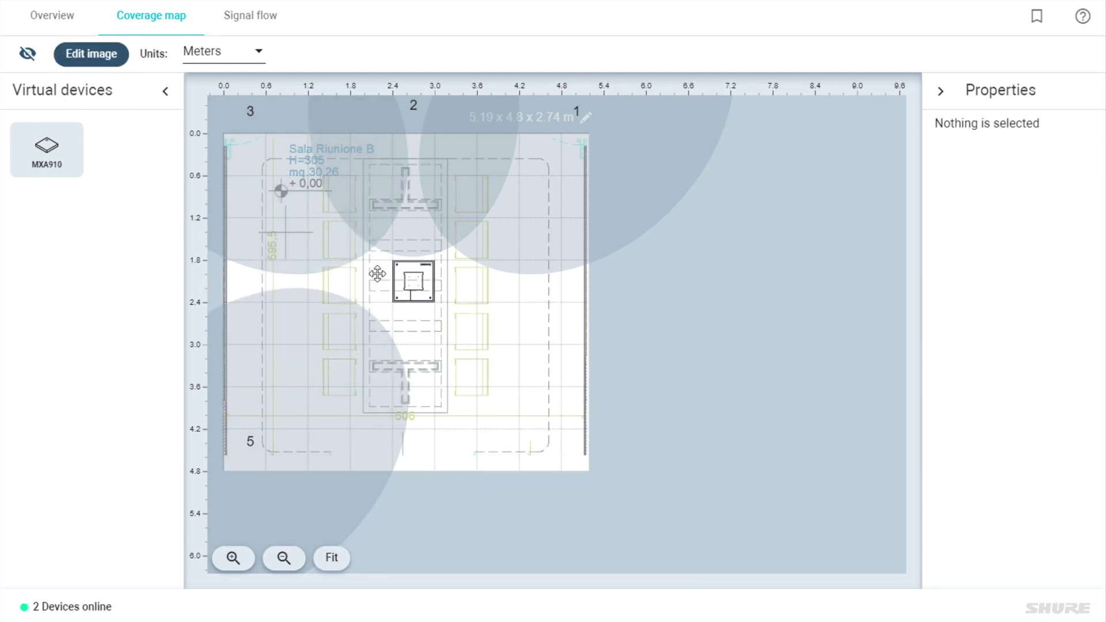
pyautogui.click(327, 377)
# Step: Move the MXA910 down the table and center it across the width at X 2.31 m, Y 2.4 m
pyautogui.moveTo(406, 281); pyautogui.dragTo(393, 303)
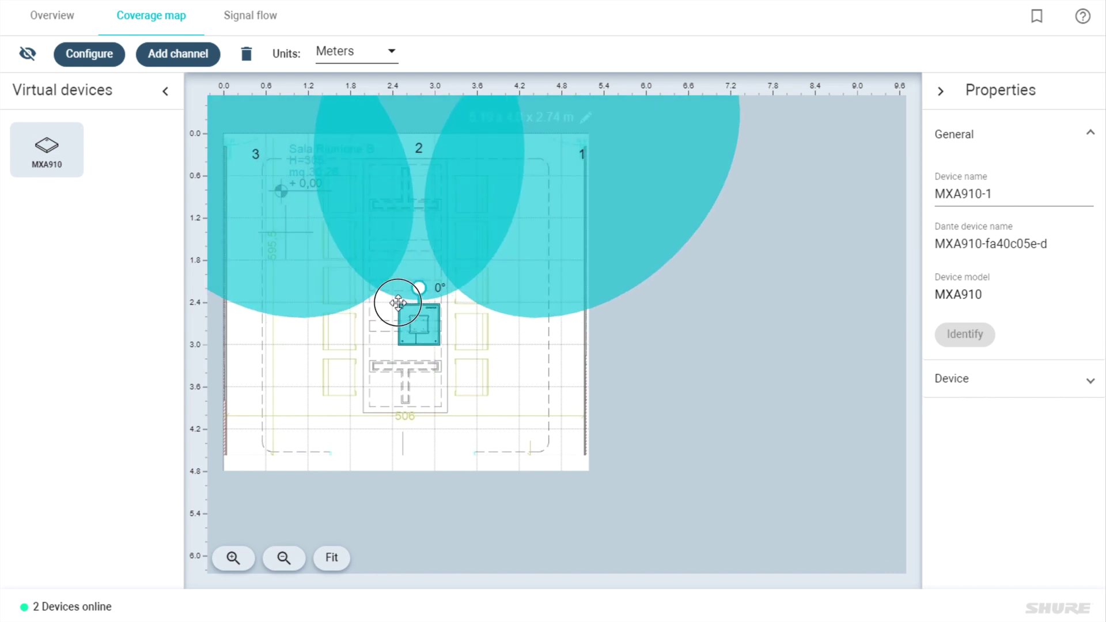
pyautogui.click(1095, 381)
pyautogui.click(1057, 440)
pyautogui.click(1057, 440)
pyautogui.click(1057, 440)
pyautogui.click(1056, 440)
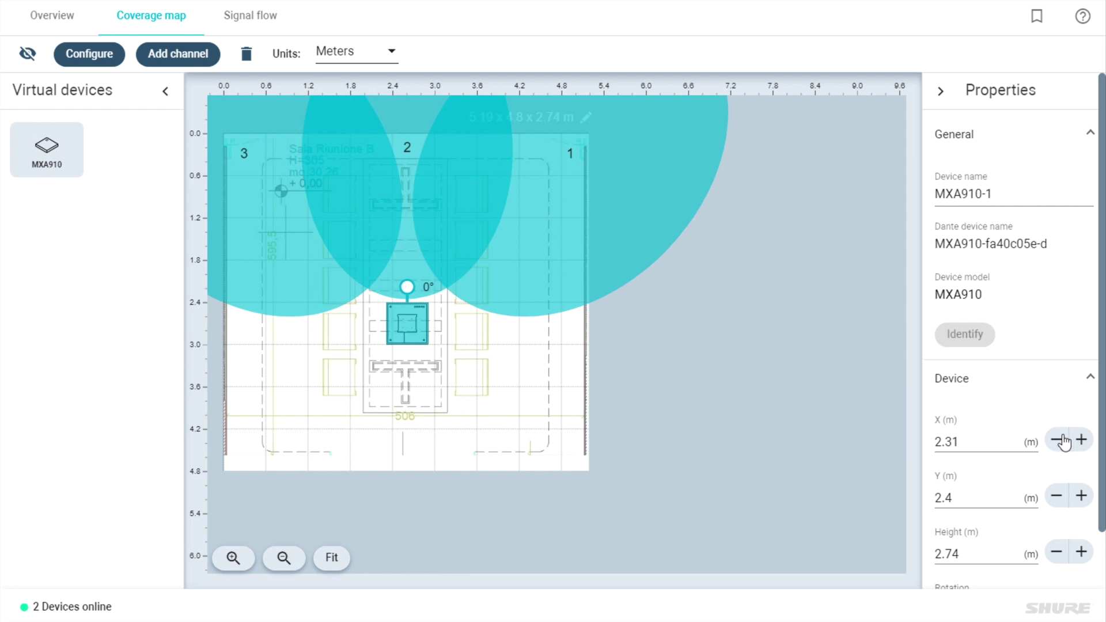
# Step: Move the channel 1 lobe over the seats at the table's lower right and set its lobe width to Narrow
pyautogui.moveTo(502, 223); pyautogui.dragTo(456, 355)
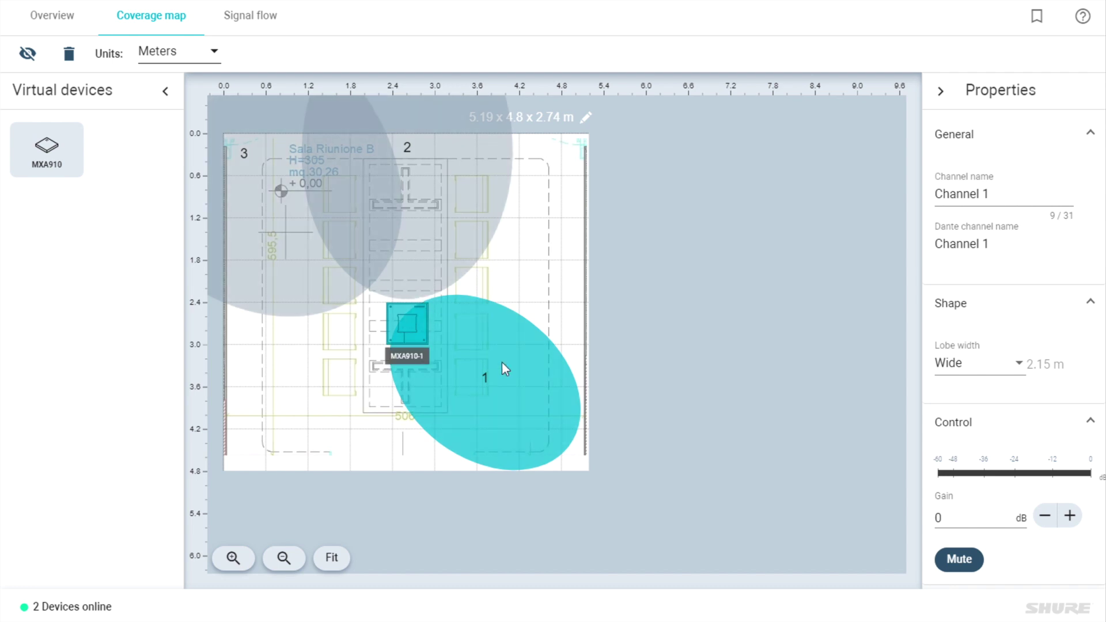
pyautogui.click(1012, 363)
pyautogui.click(955, 289)
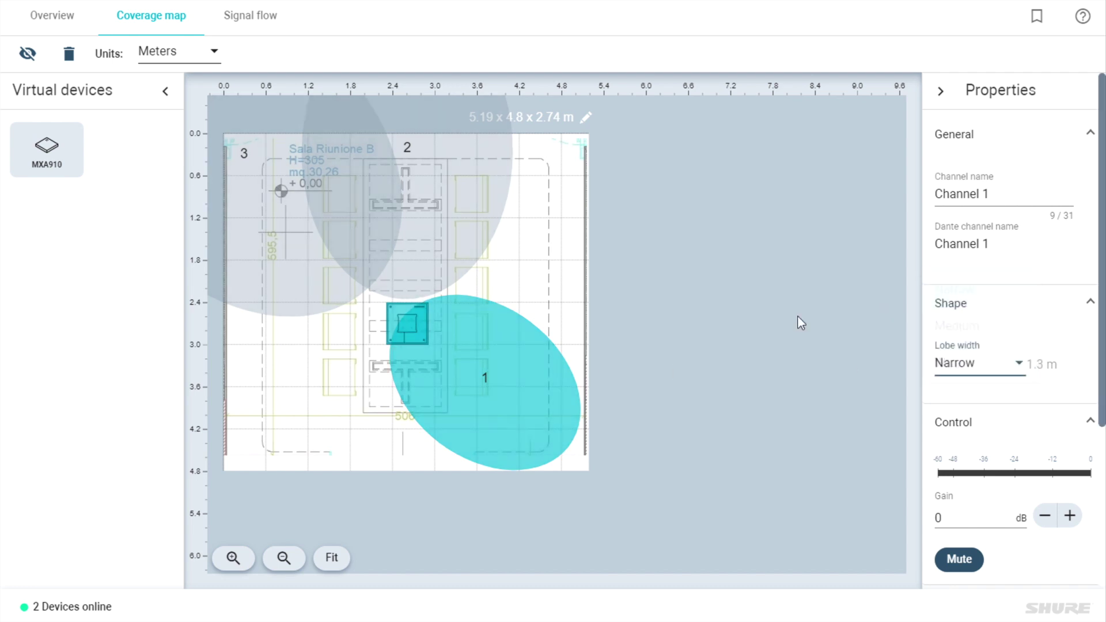
# Step: Move the MXA910 to X 2.4 m, Y 2.4 m and check its mounting height in the device properties
pyautogui.scroll(-4, 1031, 346)
pyautogui.scroll(4, 979, 357)
pyautogui.click(409, 327)
pyautogui.click(1056, 380)
pyautogui.scroll(-2, 1056, 302)
pyautogui.doubleClick(942, 490)
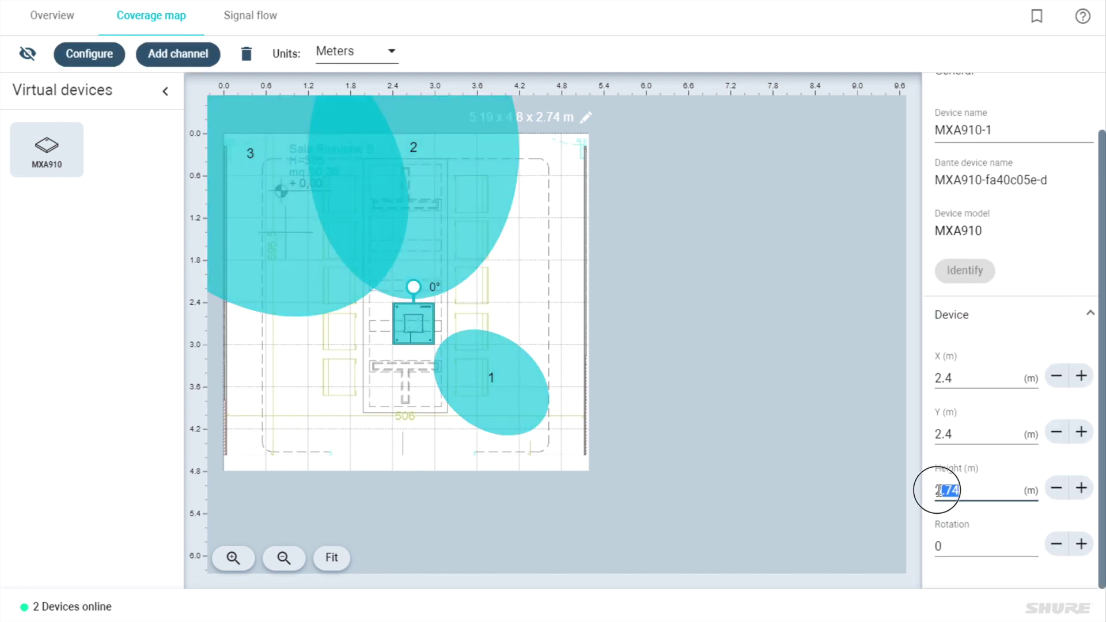
pyautogui.click(970, 491)
pyautogui.doubleClick(951, 491)
pyautogui.click(968, 499)
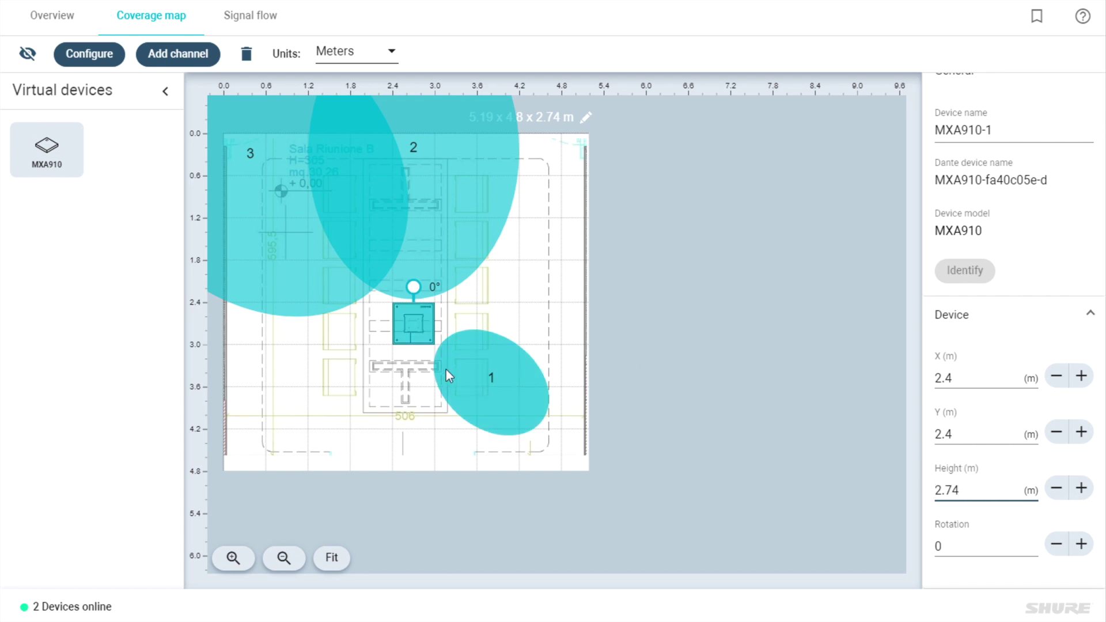
# Step: Shift the channel 1 lobe closer to the table and place the channel 2 lobe over the middle right seats with Medium lobe width
pyautogui.click(482, 369)
pyautogui.moveTo(481, 369); pyautogui.dragTo(460, 317)
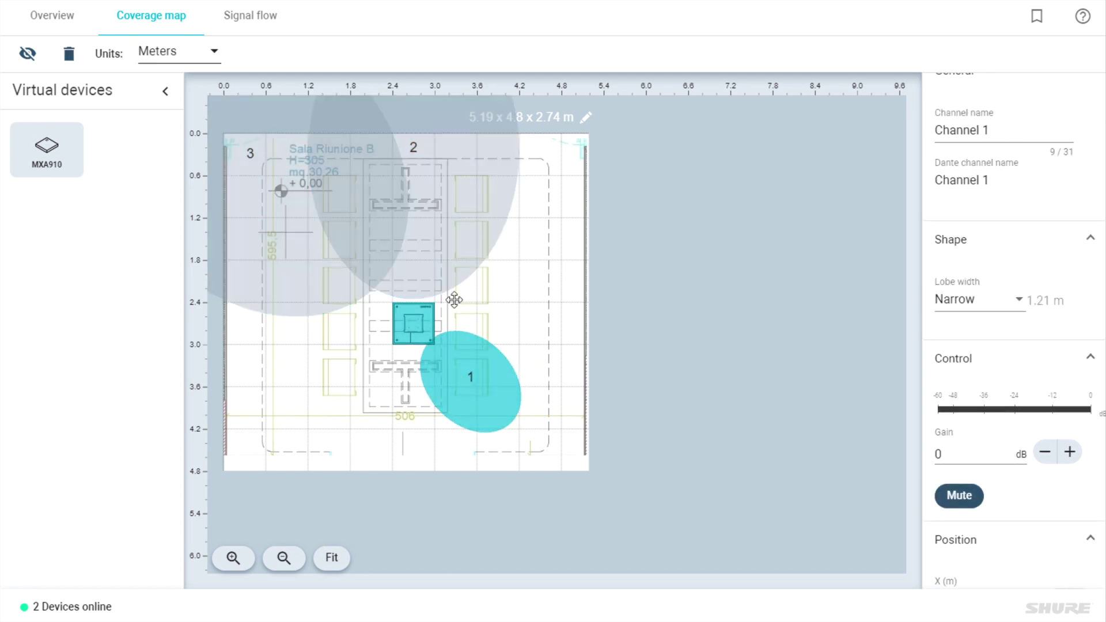
pyautogui.click(474, 186)
pyautogui.moveTo(473, 187); pyautogui.dragTo(509, 310)
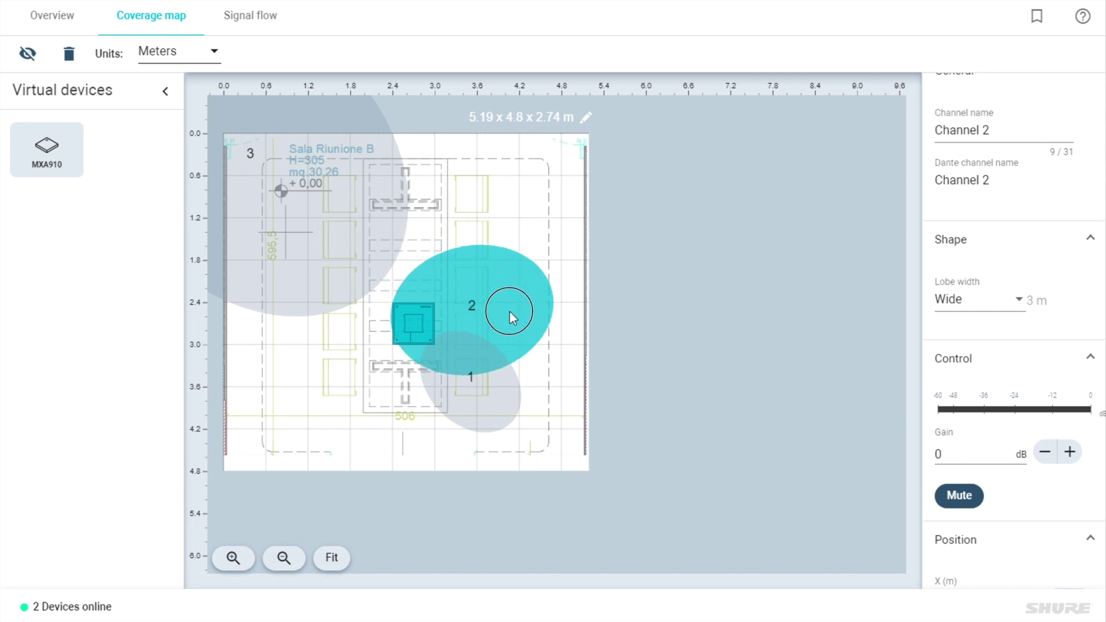
pyautogui.click(1023, 305)
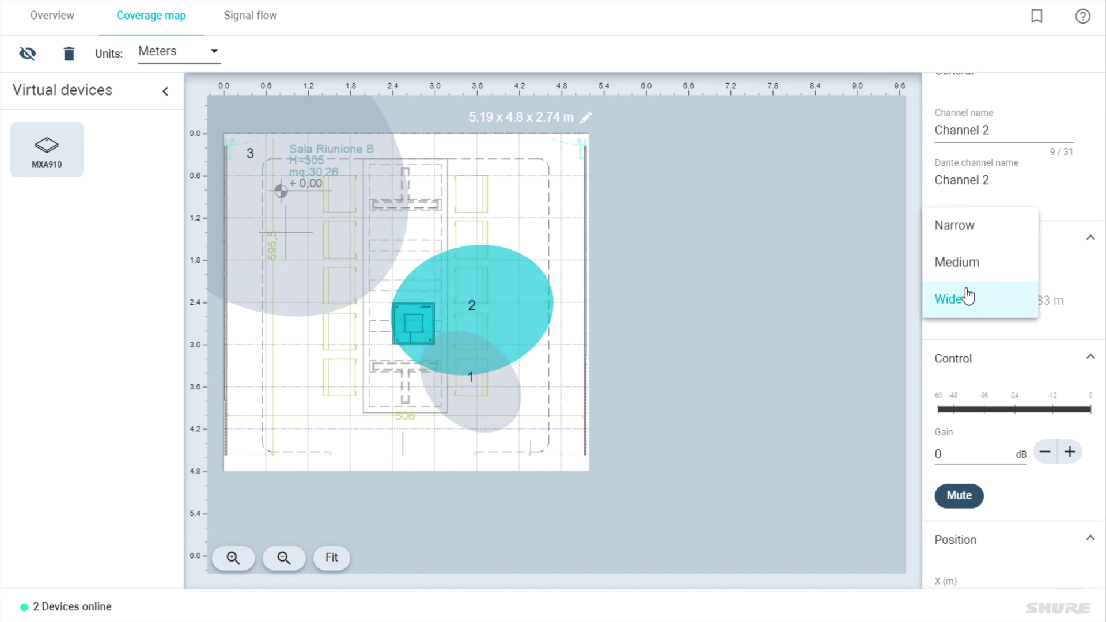
pyautogui.click(960, 262)
# Step: Position the channel 3 lobe over the table's upper right seats and set its lobe width to Medium
pyautogui.click(386, 206)
pyautogui.moveTo(386, 206); pyautogui.dragTo(542, 226)
pyautogui.click(966, 299)
pyautogui.click(968, 263)
pyautogui.moveTo(478, 199); pyautogui.dragTo(462, 224)
# Step: Add channel 4 to the MXA910, covering the table's upper left seats with Medium lobe width
pyautogui.click(410, 315)
pyautogui.click(176, 54)
pyautogui.moveTo(383, 231); pyautogui.dragTo(420, 192)
pyautogui.click(974, 363)
pyautogui.click(958, 340)
pyautogui.moveTo(271, 202); pyautogui.dragTo(329, 197)
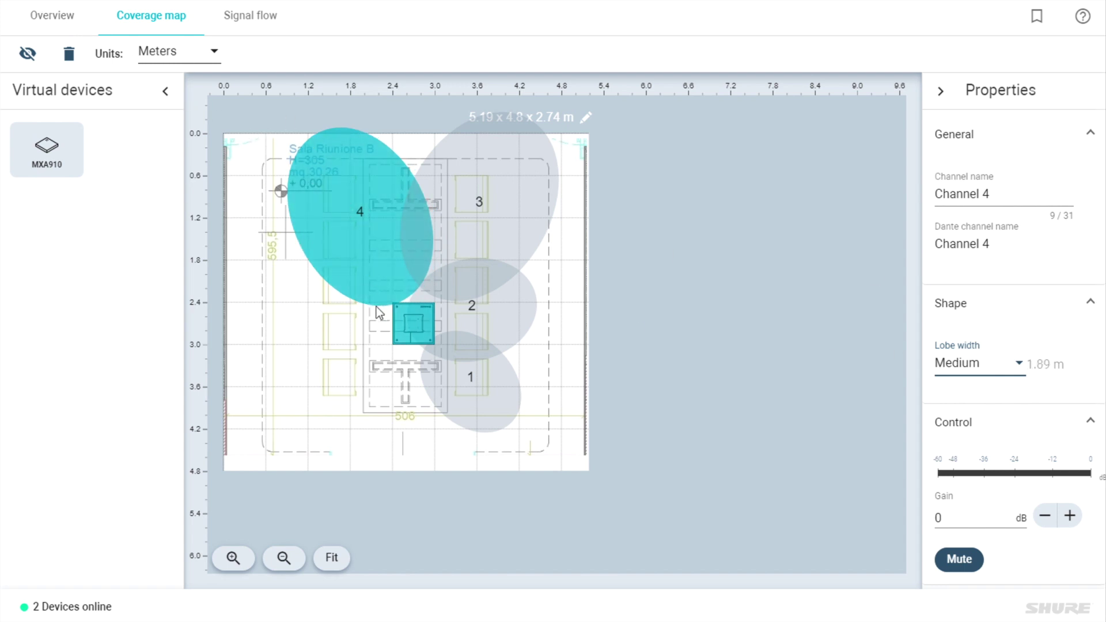
# Step: Add channel 5 to the MXA910 over the middle left seats and set its lobe width to Medium
pyautogui.click(410, 320)
pyautogui.click(155, 63)
pyautogui.moveTo(278, 402); pyautogui.dragTo(271, 259)
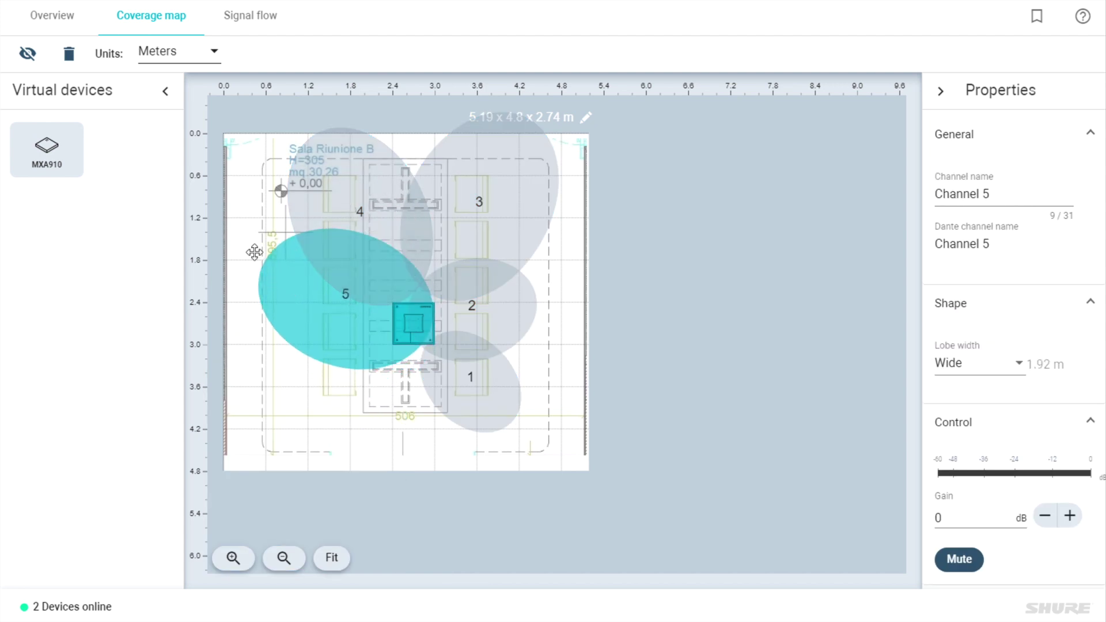
pyautogui.click(972, 365)
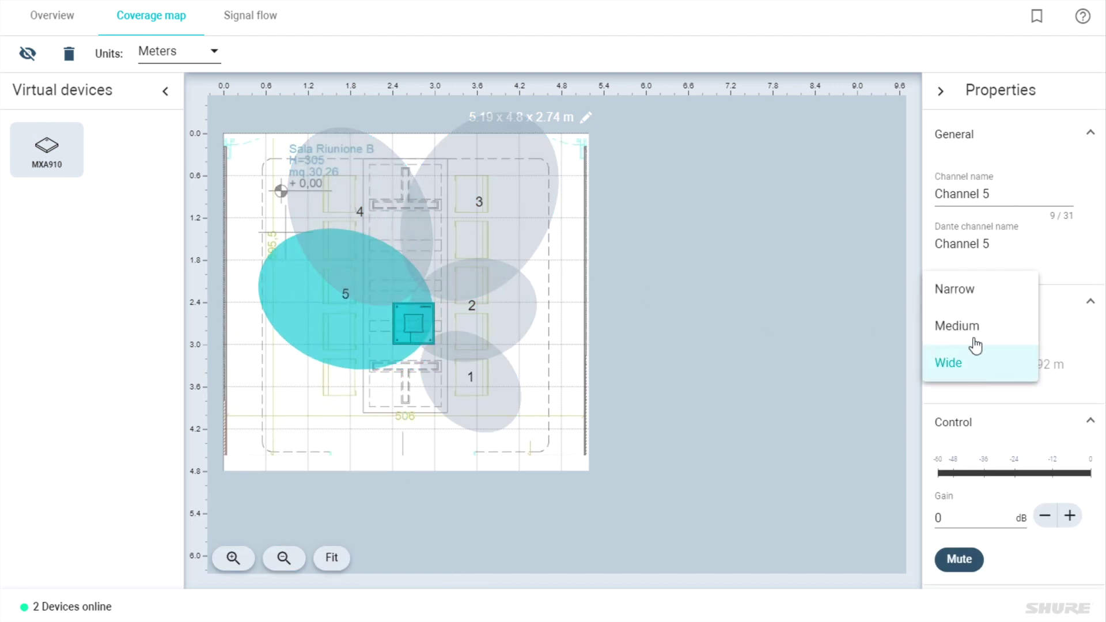
pyautogui.click(980, 308)
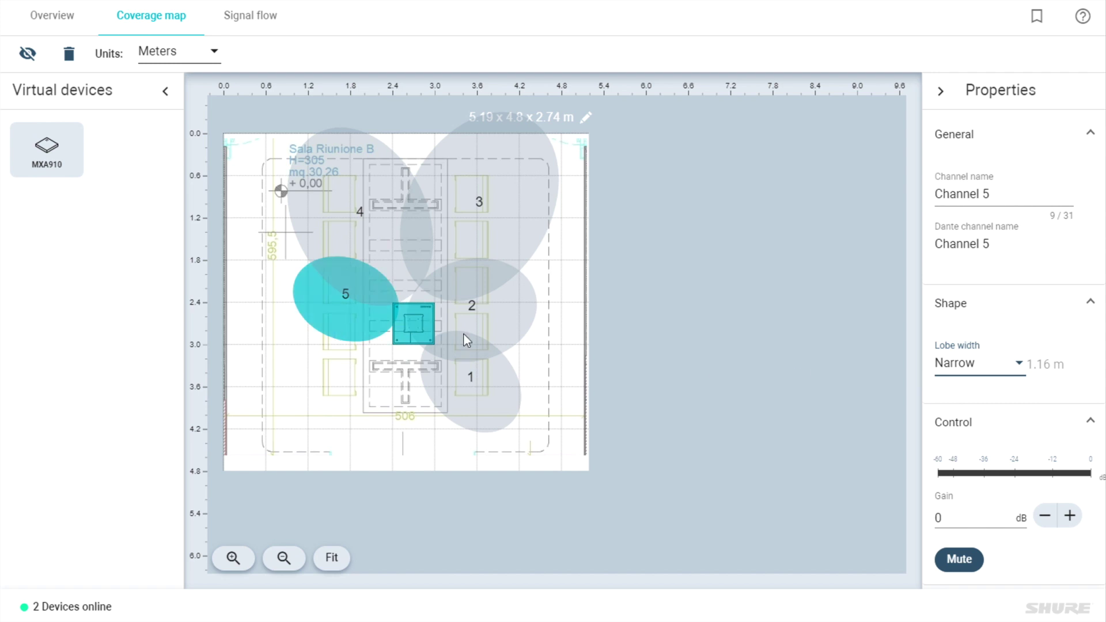
pyautogui.click(1002, 364)
pyautogui.click(984, 397)
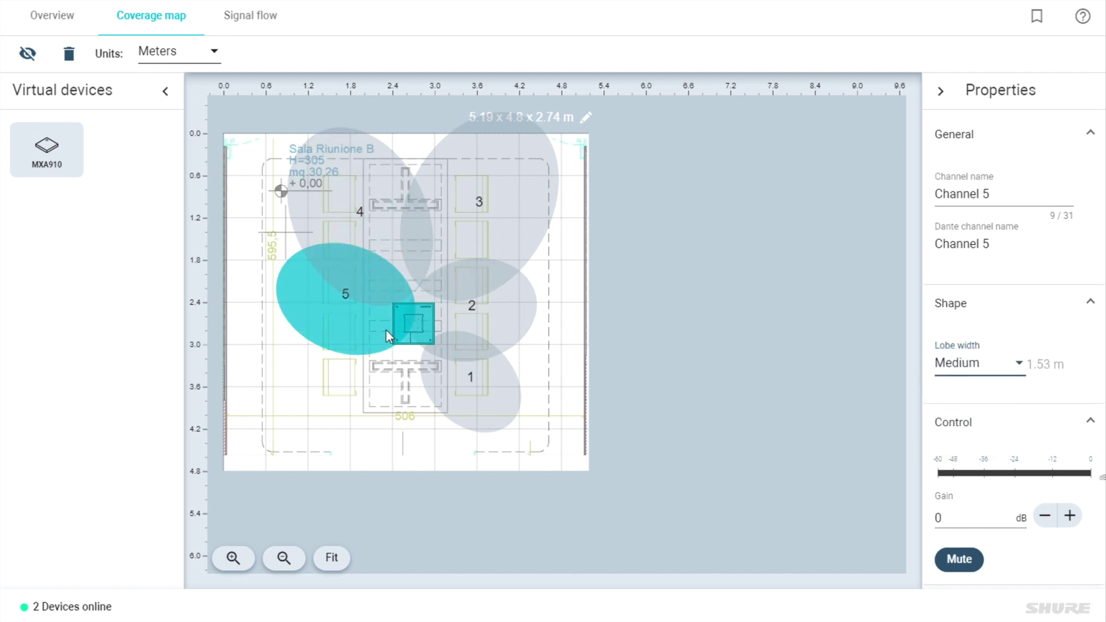
# Step: Add channel 6 with Narrow lobe width over the table's lower left seats and shift the channel 1 lobe slightly outward opposite it
pyautogui.click(417, 328)
pyautogui.click(147, 55)
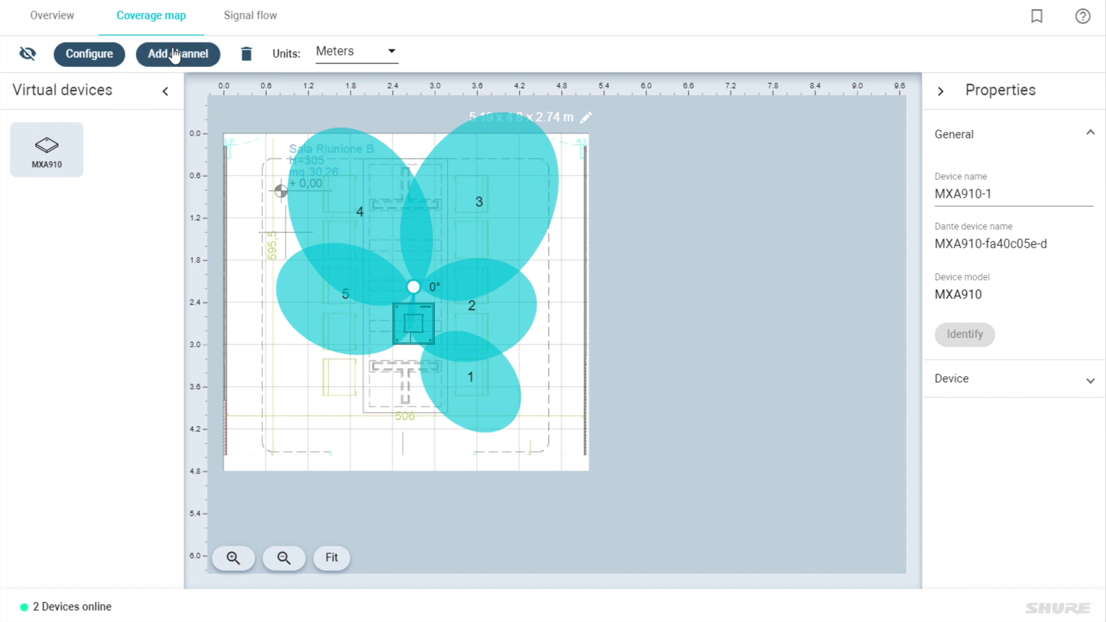
pyautogui.moveTo(420, 447); pyautogui.dragTo(371, 396)
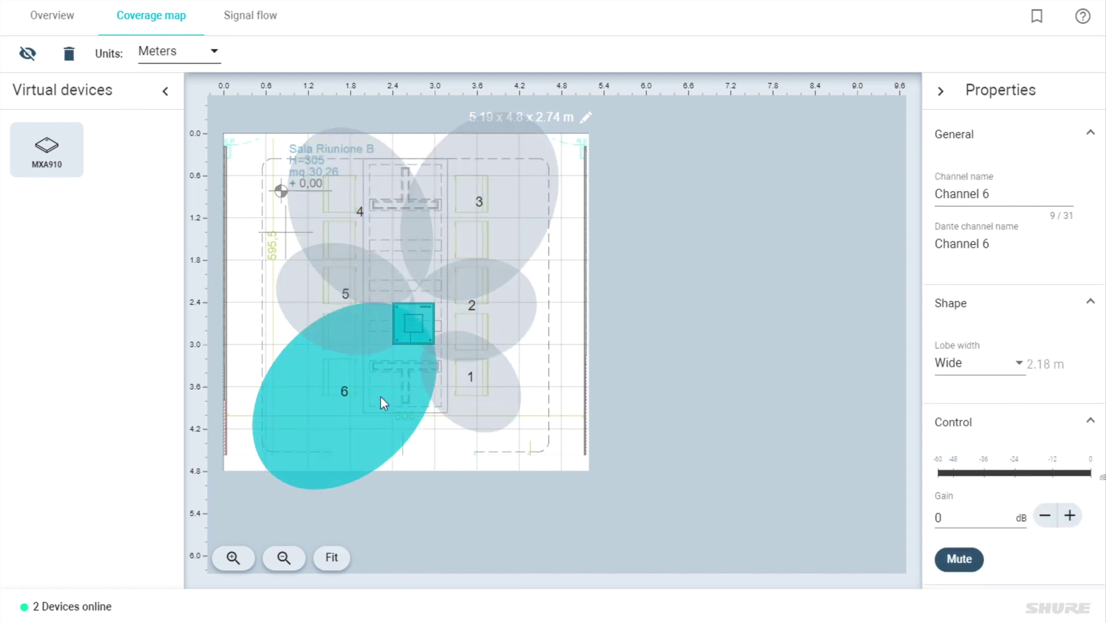
pyautogui.click(986, 366)
pyautogui.click(952, 290)
pyautogui.moveTo(354, 376); pyautogui.dragTo(338, 372)
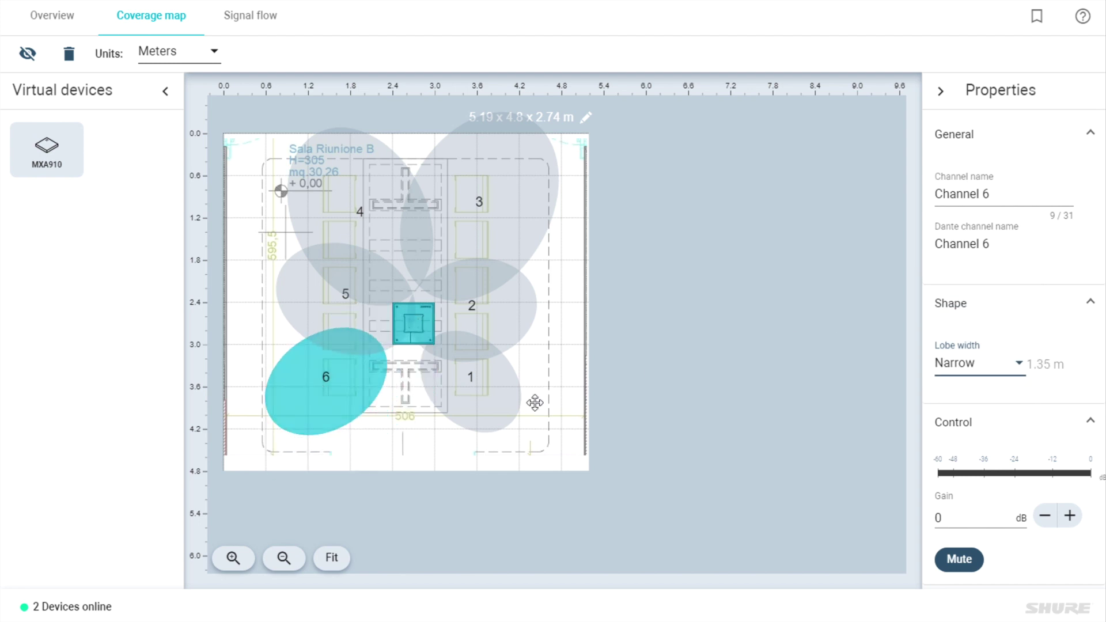
pyautogui.click(512, 404)
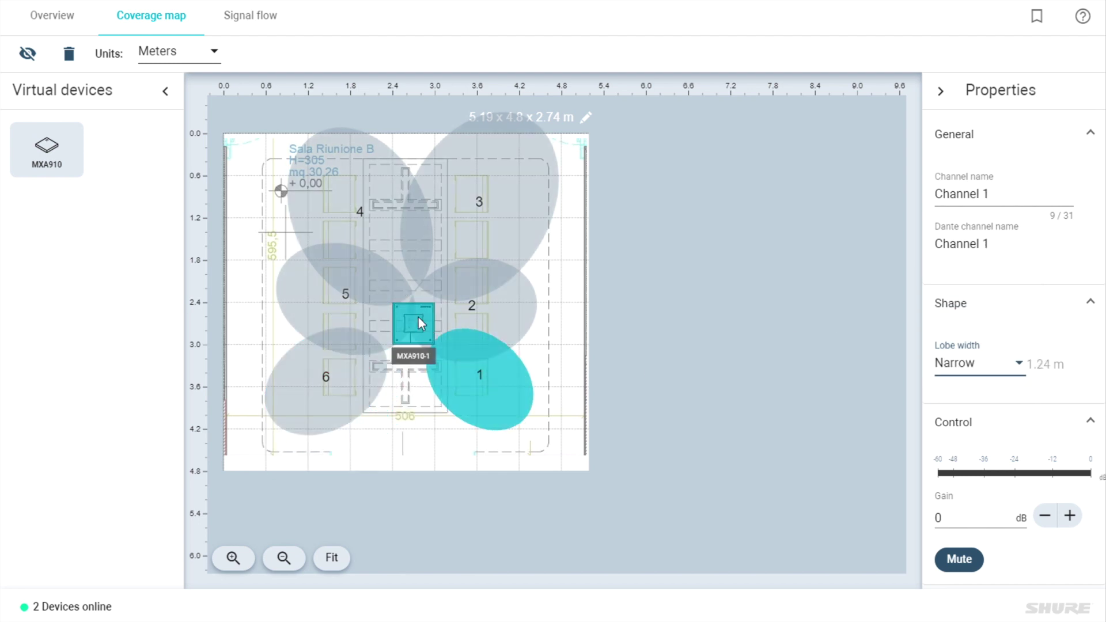
# Step: Open the MXA910's configuration, review its coverage and lower the channel 3 gain to -56 dB
pyautogui.click(416, 321)
pyautogui.click(100, 55)
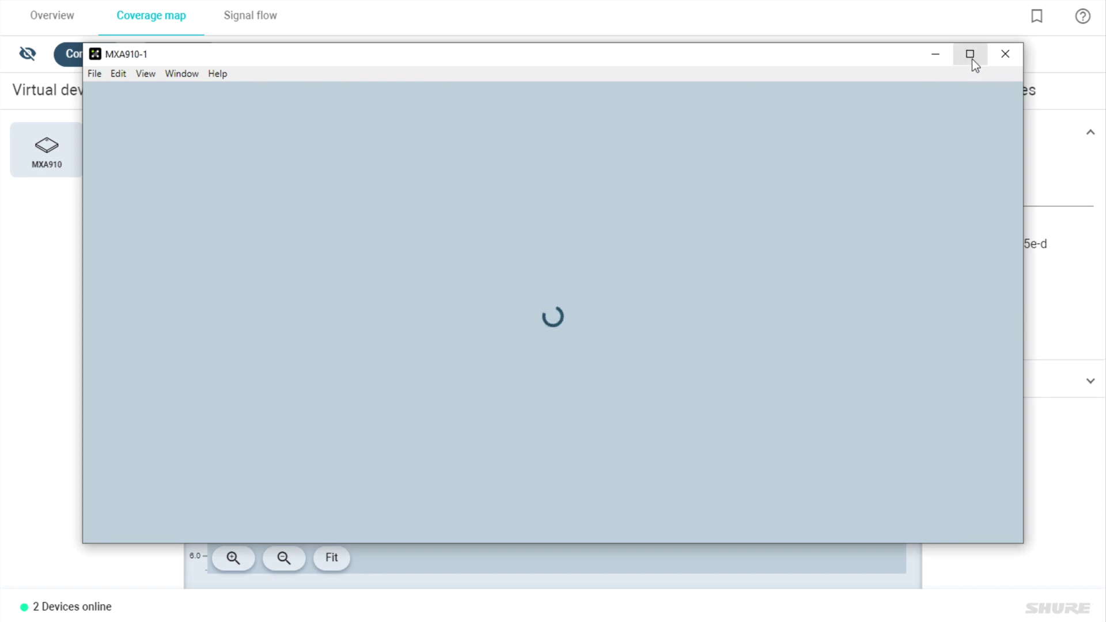
pyautogui.click(970, 55)
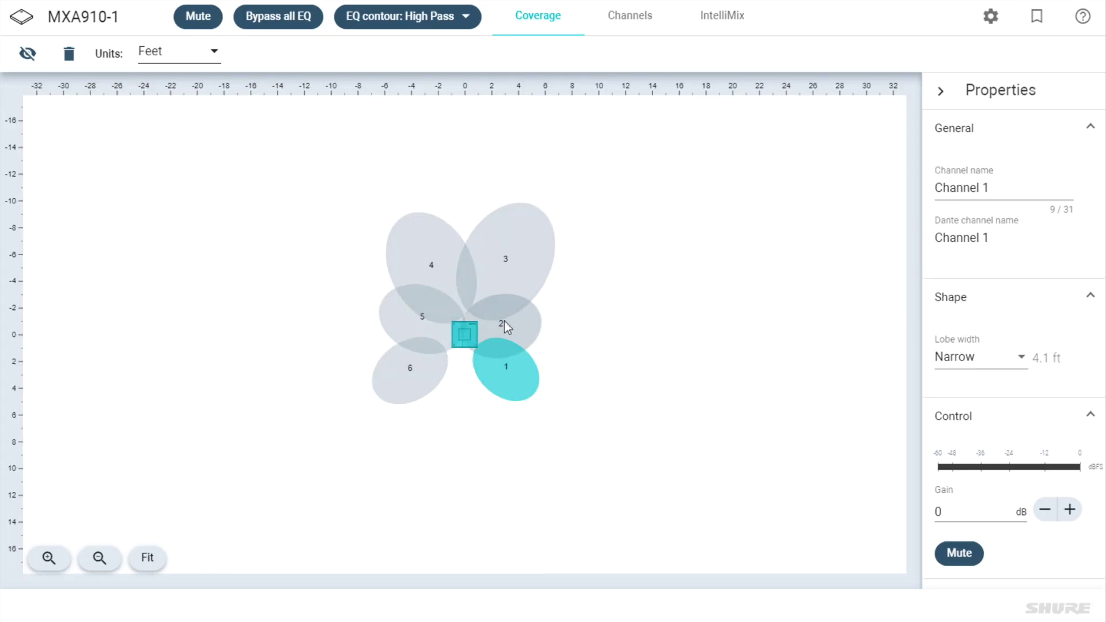
pyautogui.scroll(3, 501, 320)
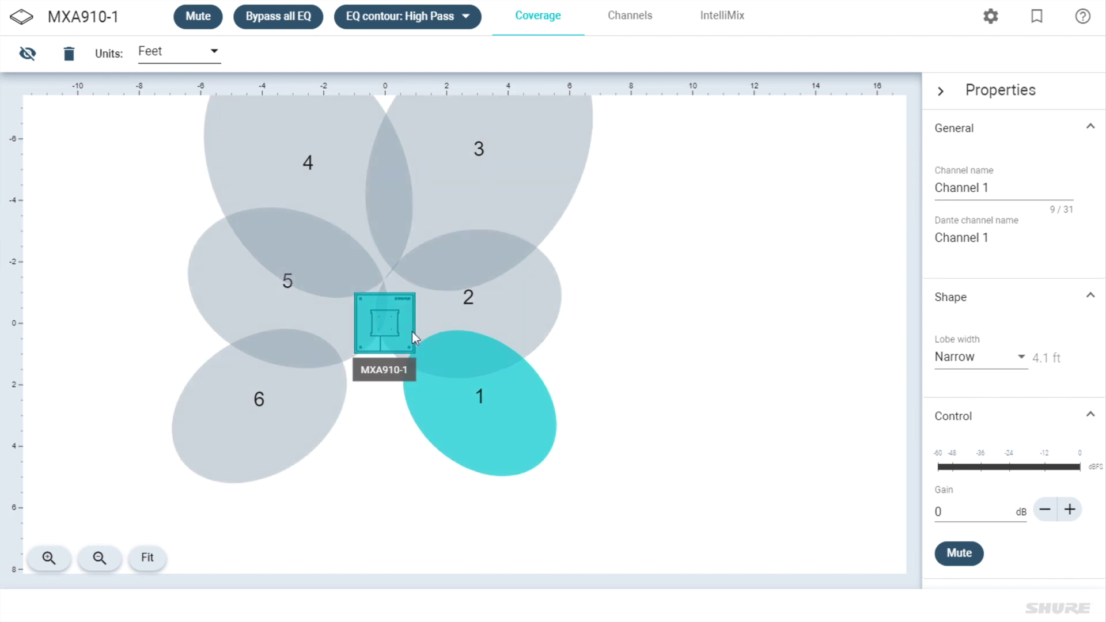
pyautogui.scroll(-2, 411, 332)
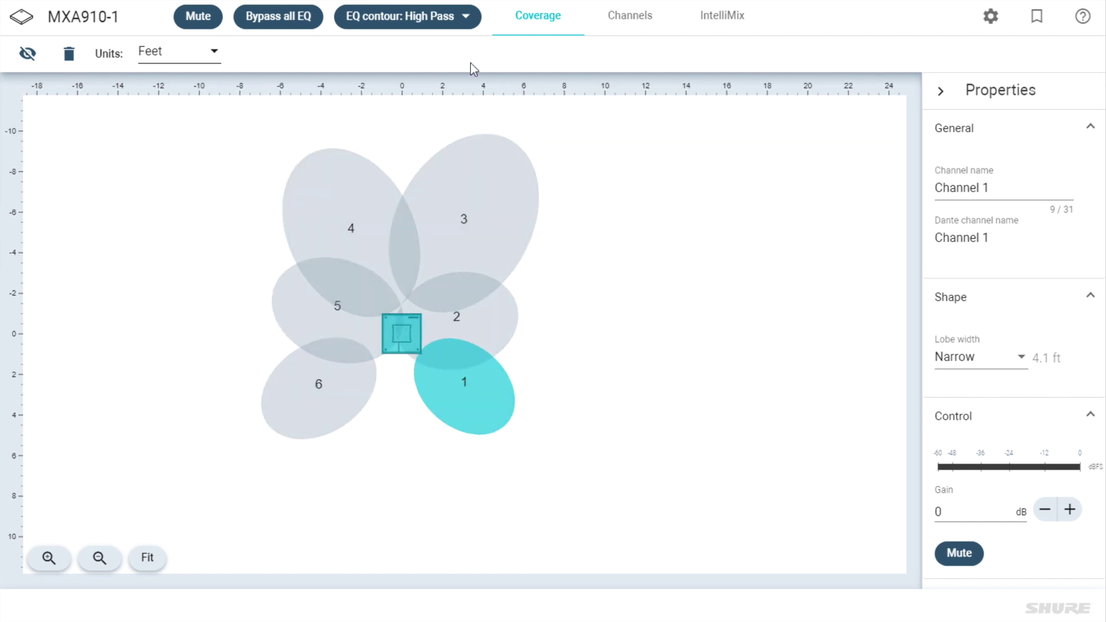
pyautogui.click(627, 24)
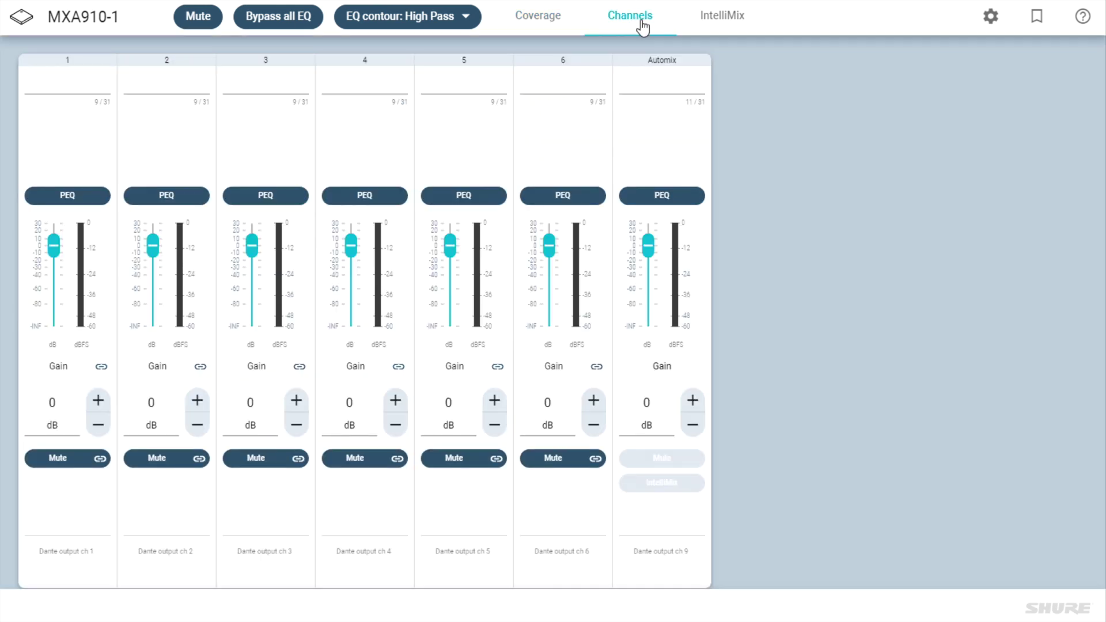
pyautogui.moveTo(252, 246); pyautogui.dragTo(253, 282)
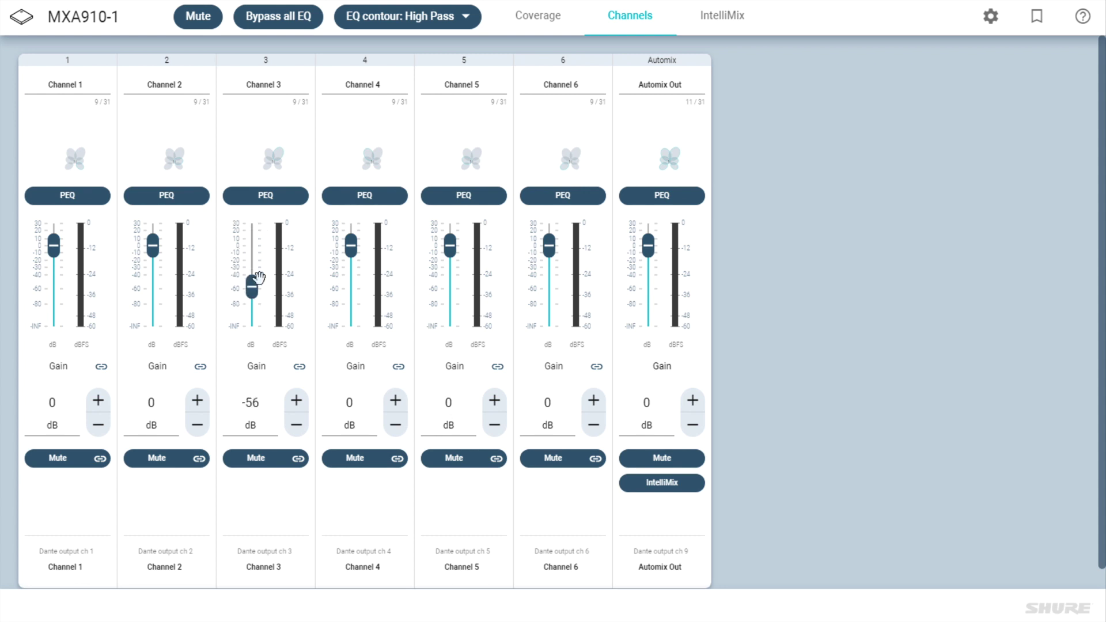
# Step: Set channel 4's PEQ filter 2 to 587 Hz and -15 dB, turn the filter on and close the equalizer
pyautogui.click(364, 196)
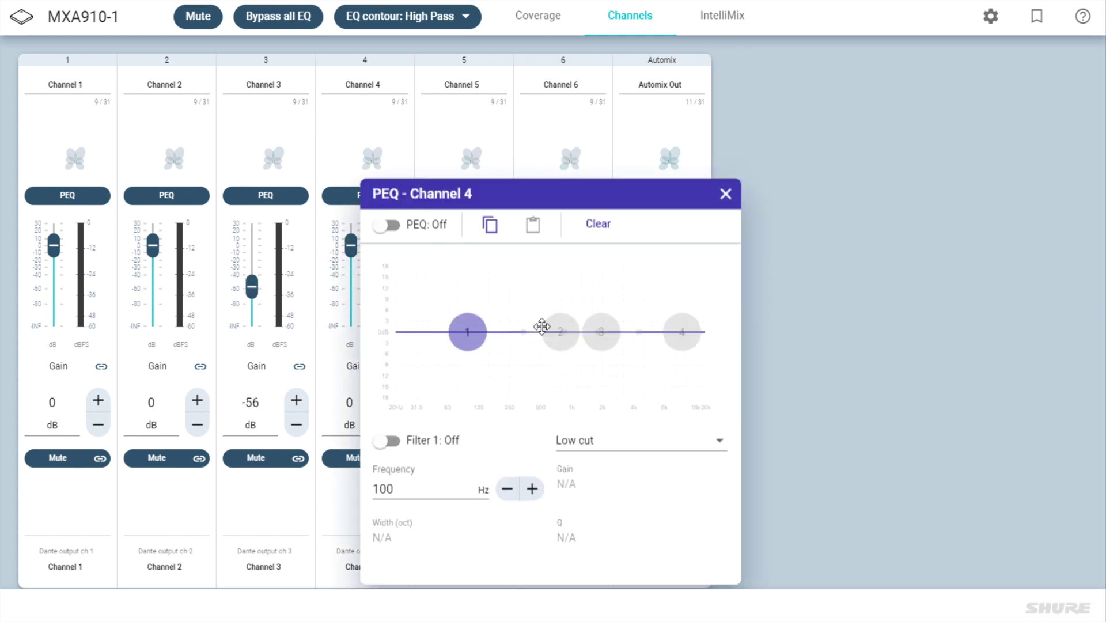
pyautogui.click(559, 331)
pyautogui.moveTo(564, 329); pyautogui.dragTo(548, 386)
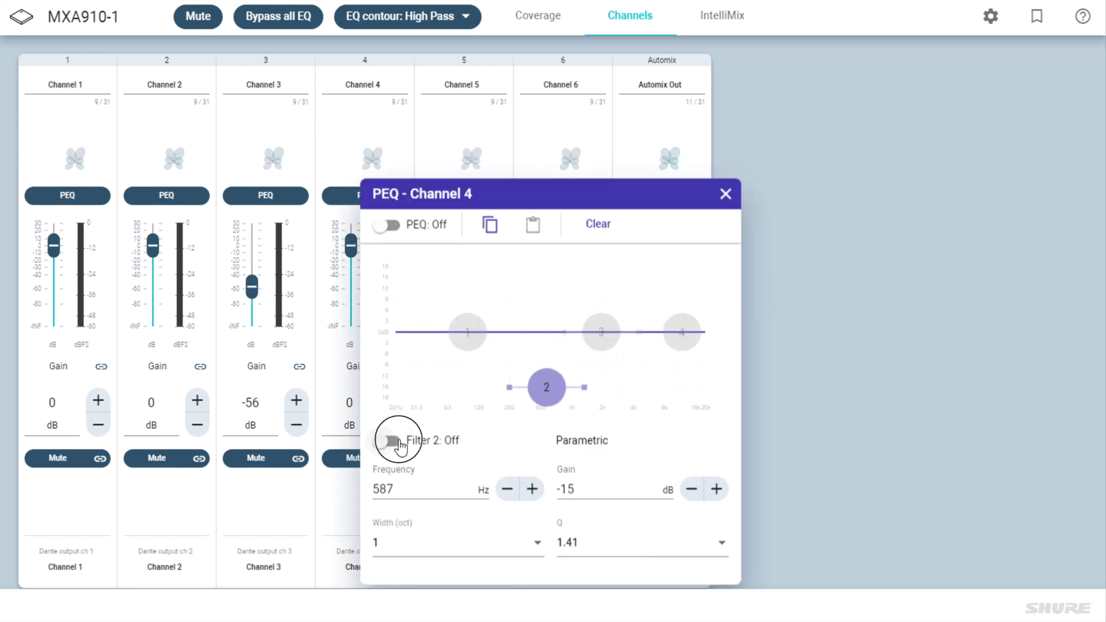
pyautogui.click(388, 441)
pyautogui.click(725, 195)
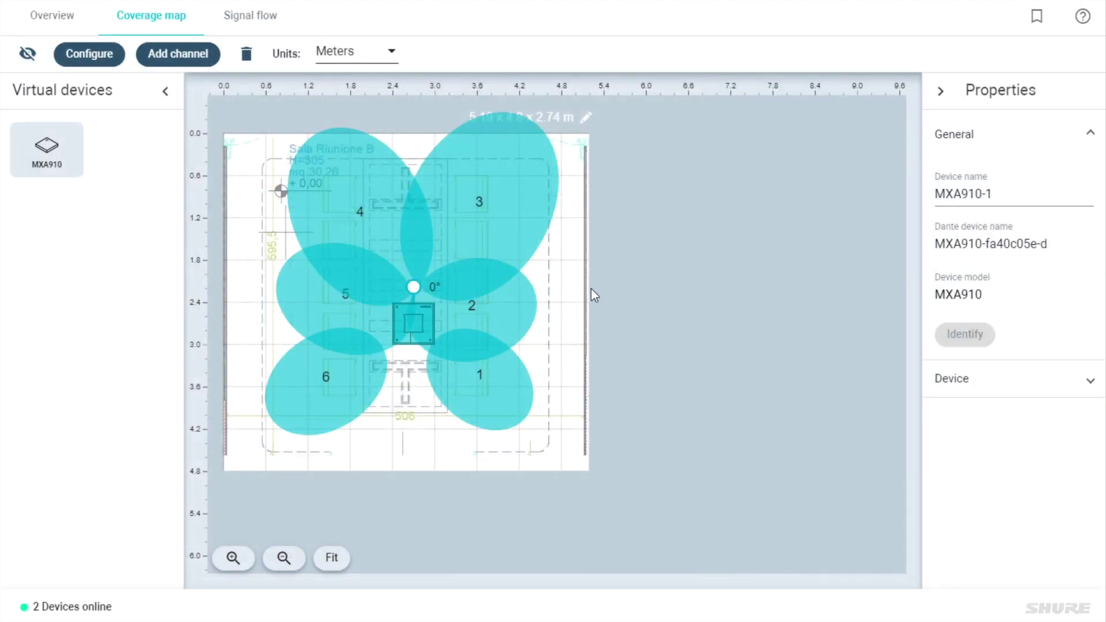
# Step: Leave the Board Room and open the Huddle Room from the Rose Park Building B project in Live mode
pyautogui.click(627, 290)
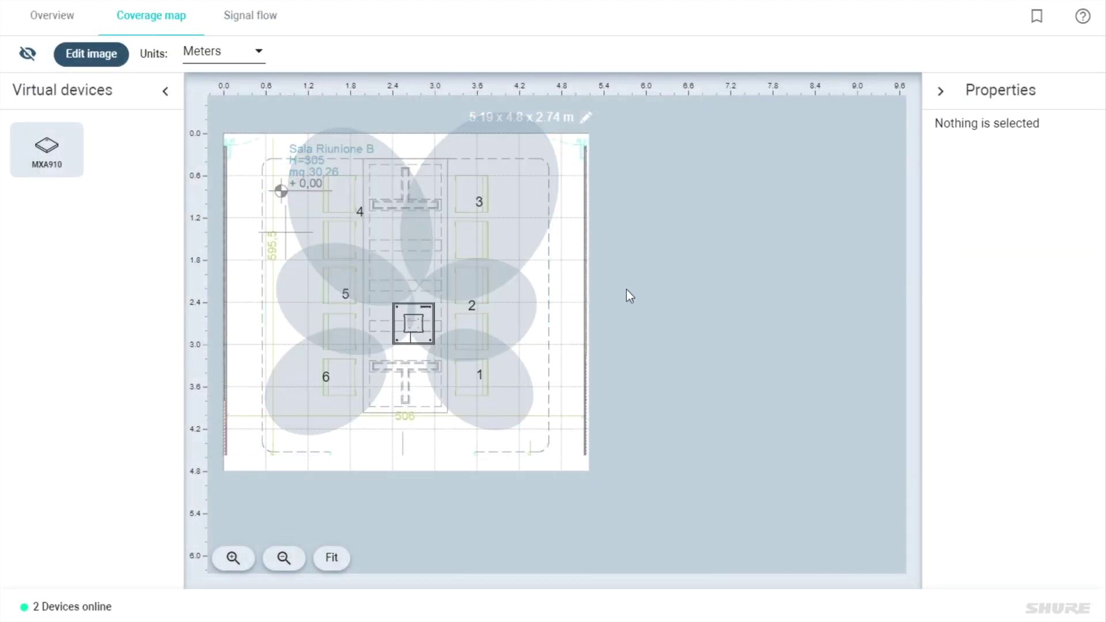
pyautogui.click(390, 312)
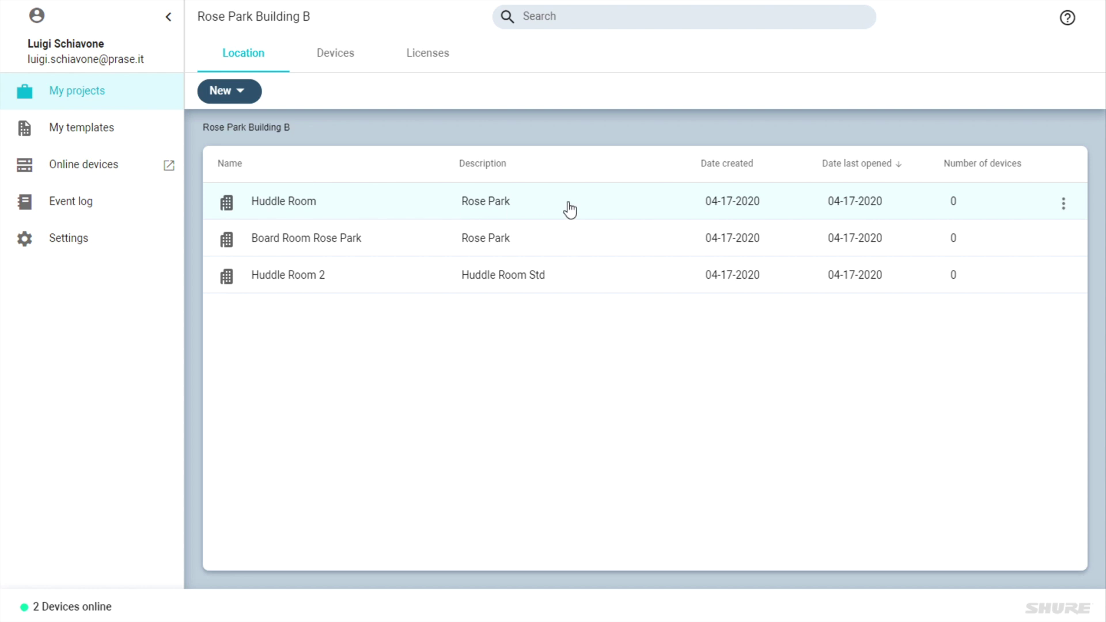
pyautogui.doubleClick(425, 212)
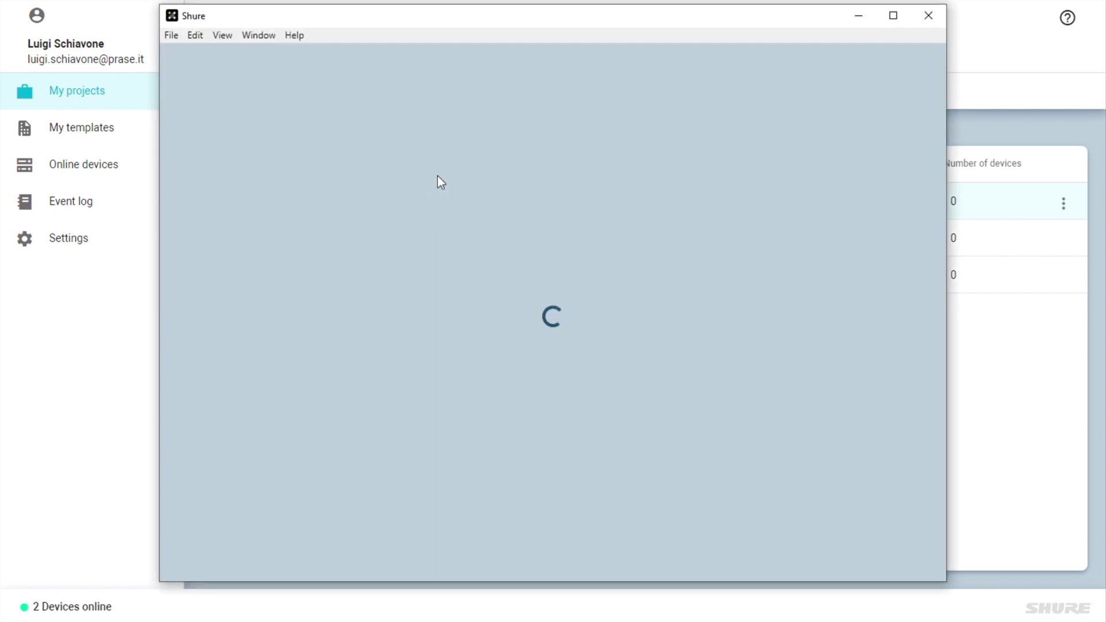
pyautogui.click(892, 17)
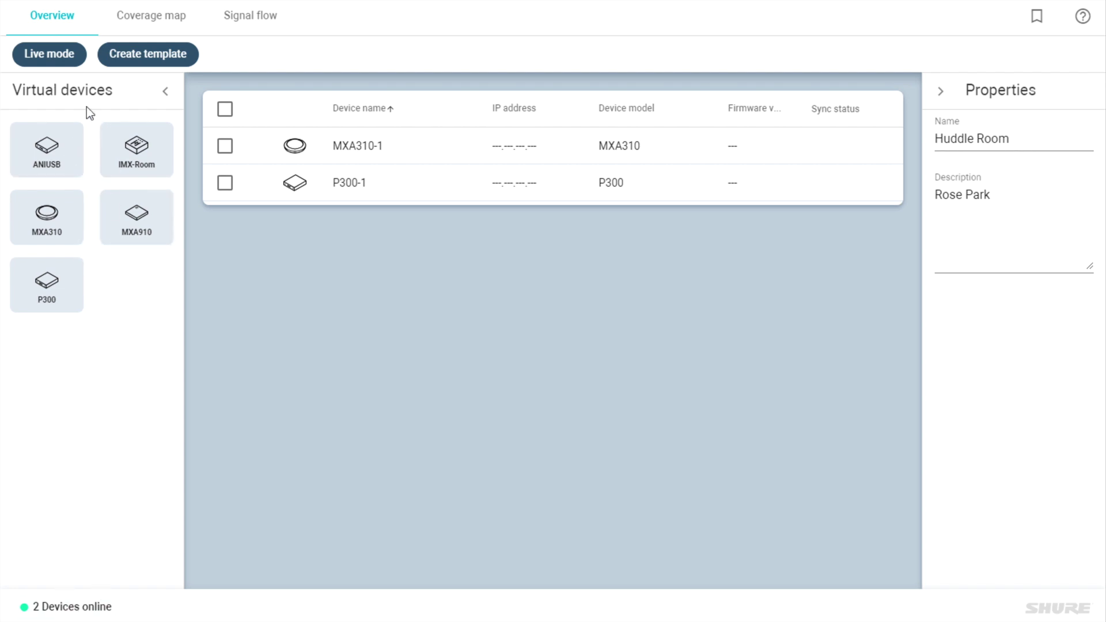
pyautogui.click(46, 53)
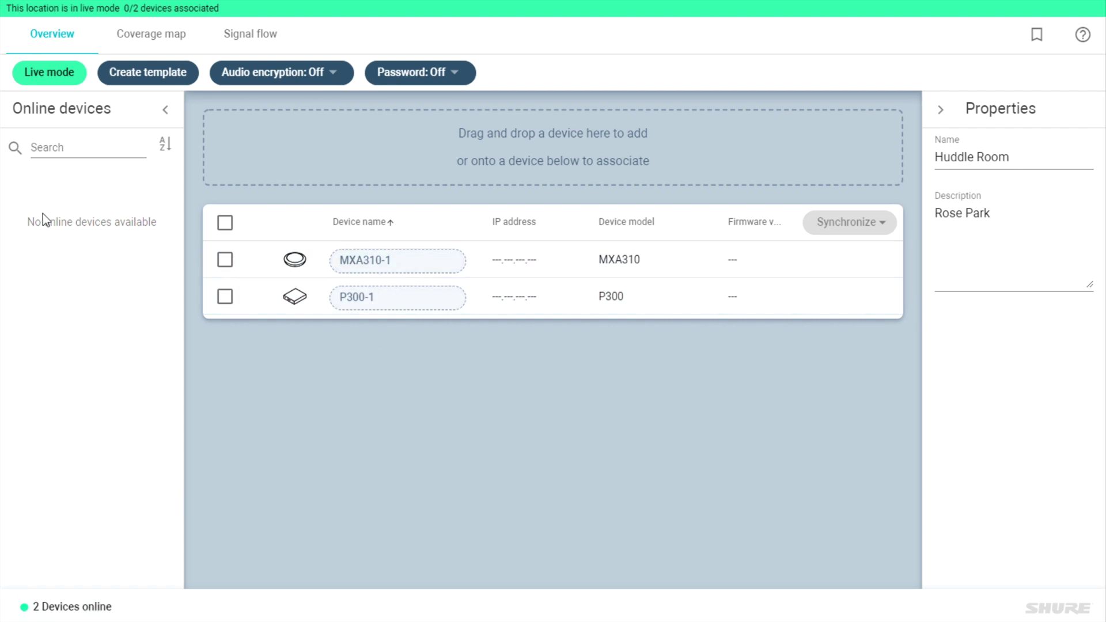
# Step: Check the Huddle Room's available online devices and open the full Online Devices list in a maximized window
pyautogui.moveTo(31, 222); pyautogui.dragTo(161, 222)
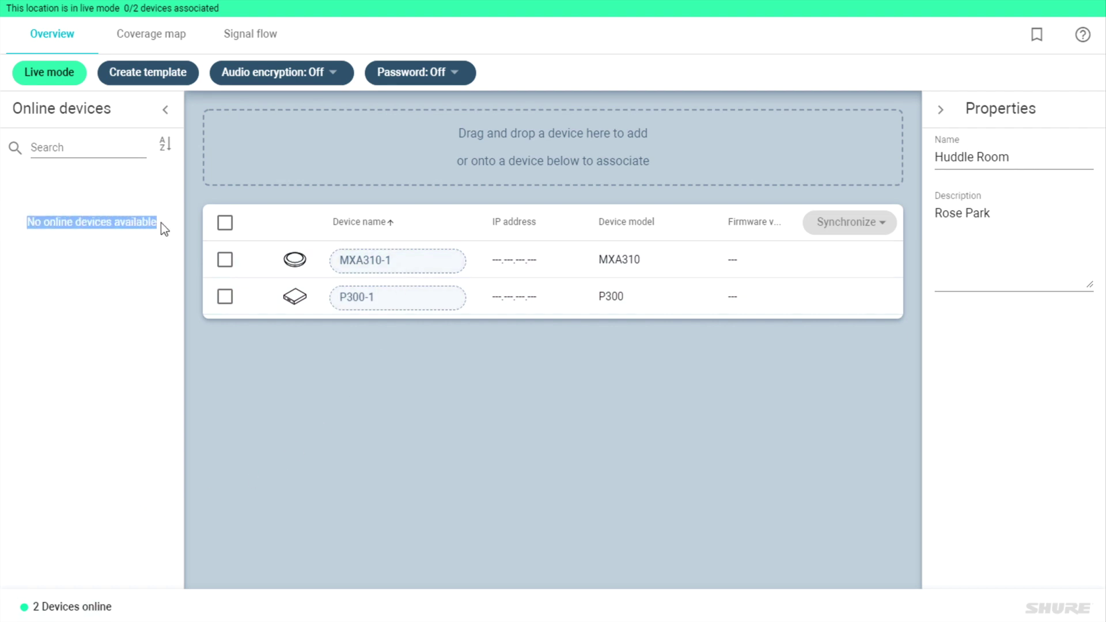
pyautogui.click(161, 223)
pyautogui.click(67, 610)
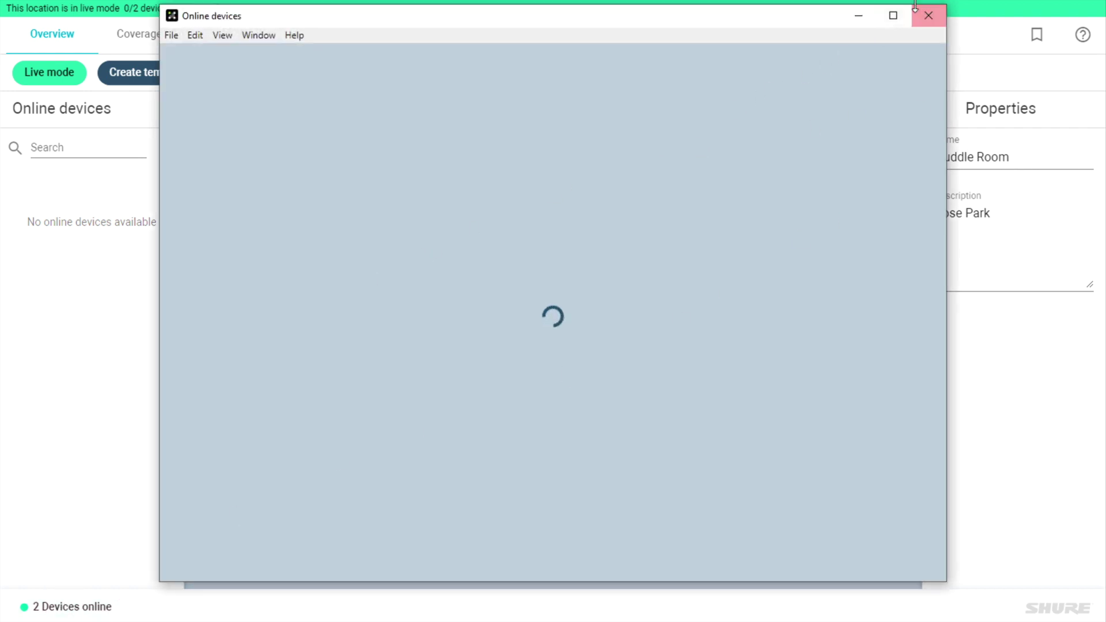
pyautogui.click(894, 16)
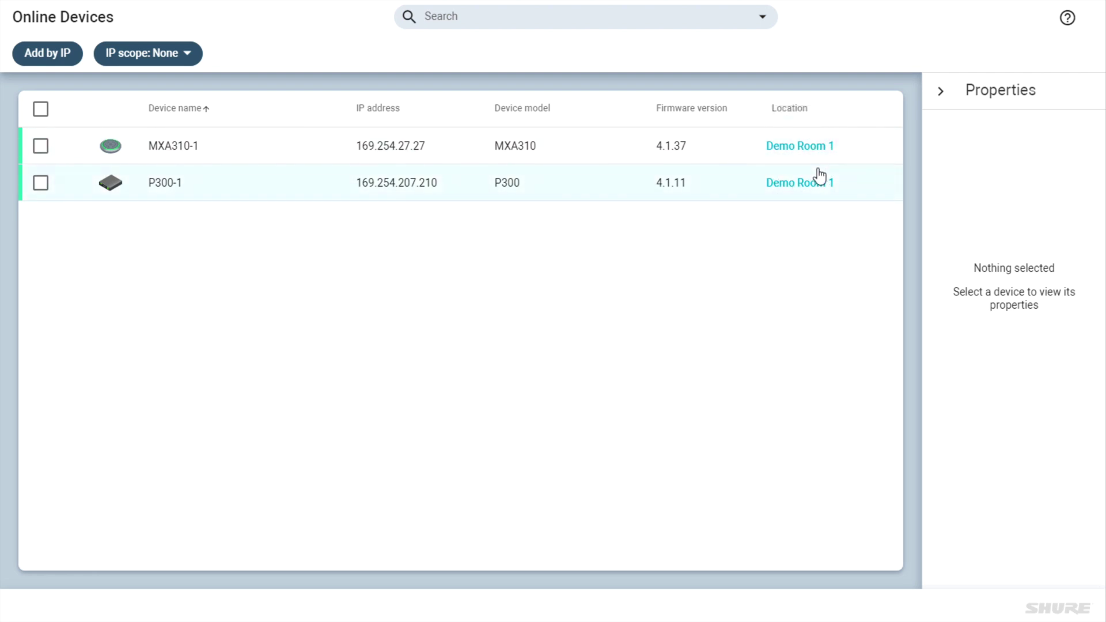
# Step: Select both the MXA310-1 and P300-1 in the Online Devices list
pyautogui.click(41, 109)
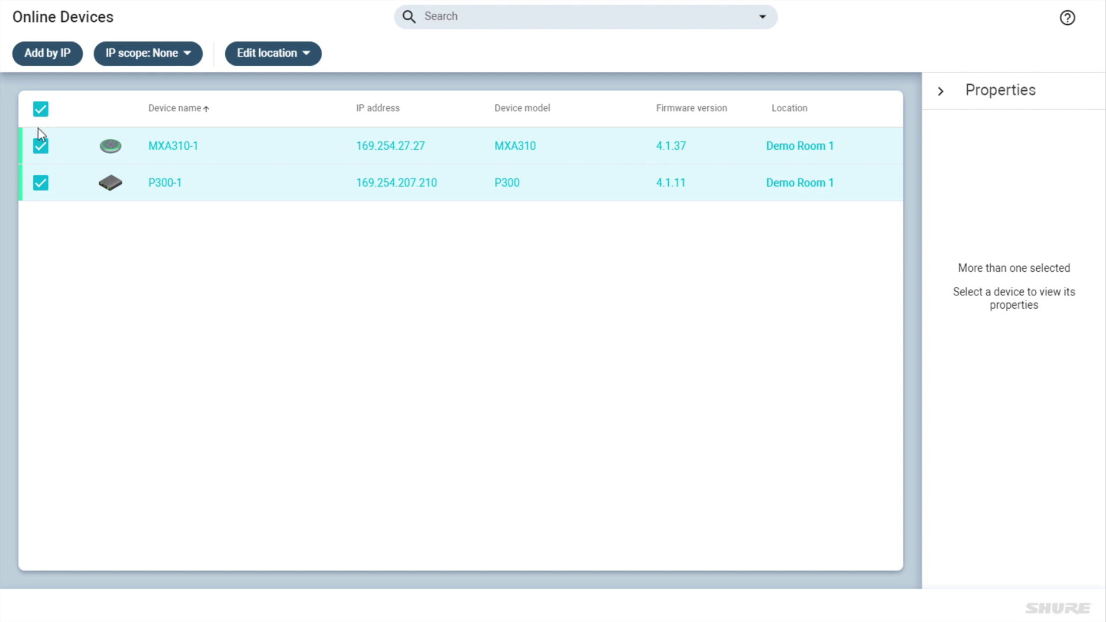
pyautogui.click(282, 55)
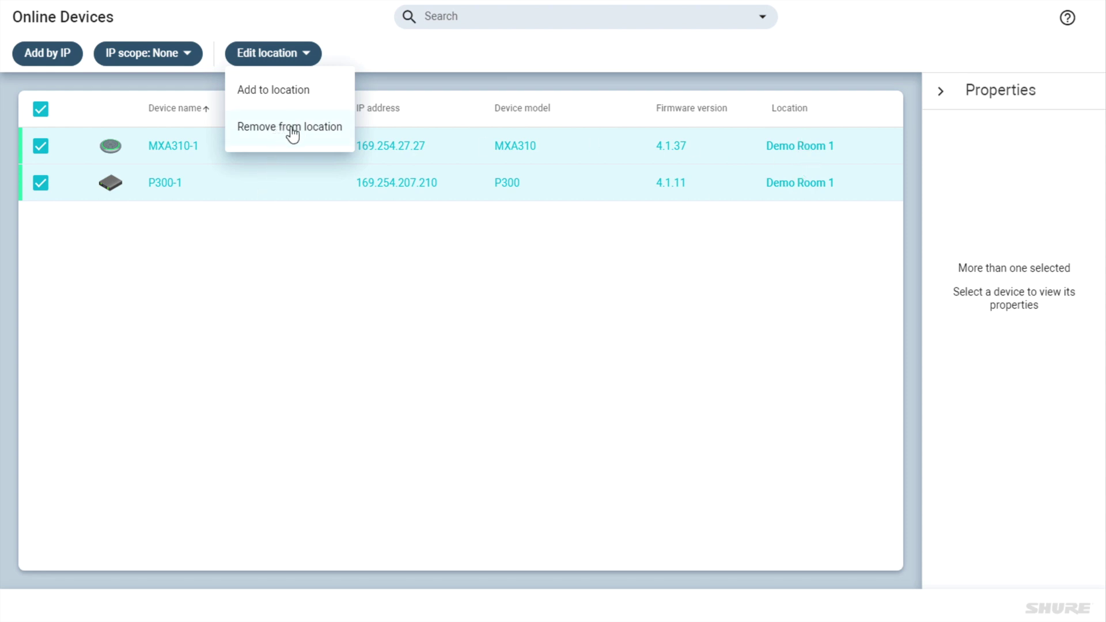
pyautogui.click(286, 96)
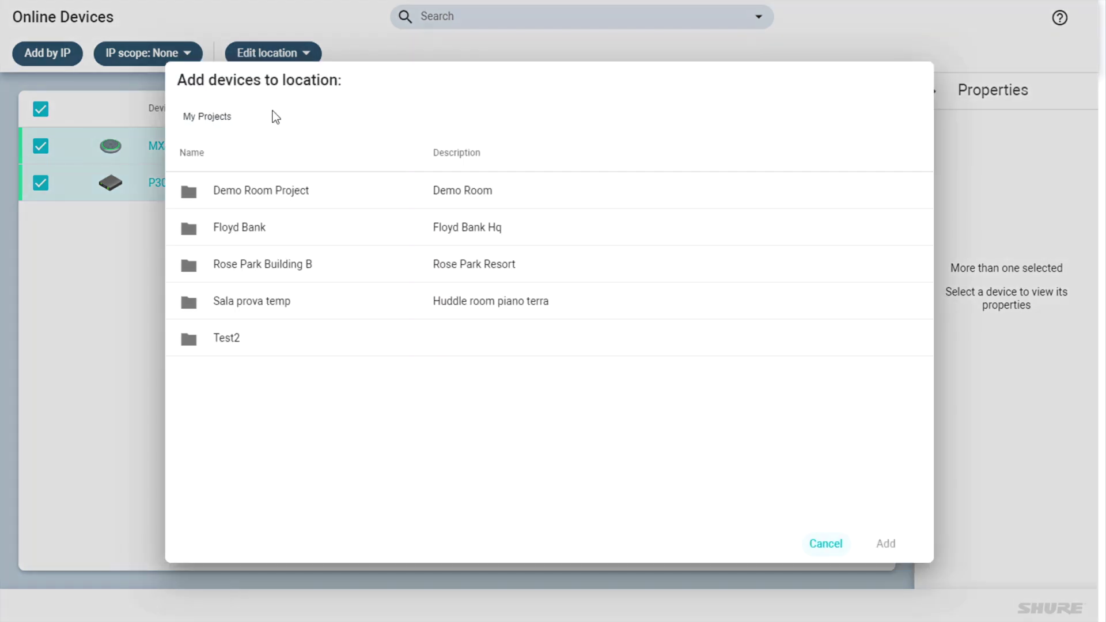
pyautogui.click(358, 270)
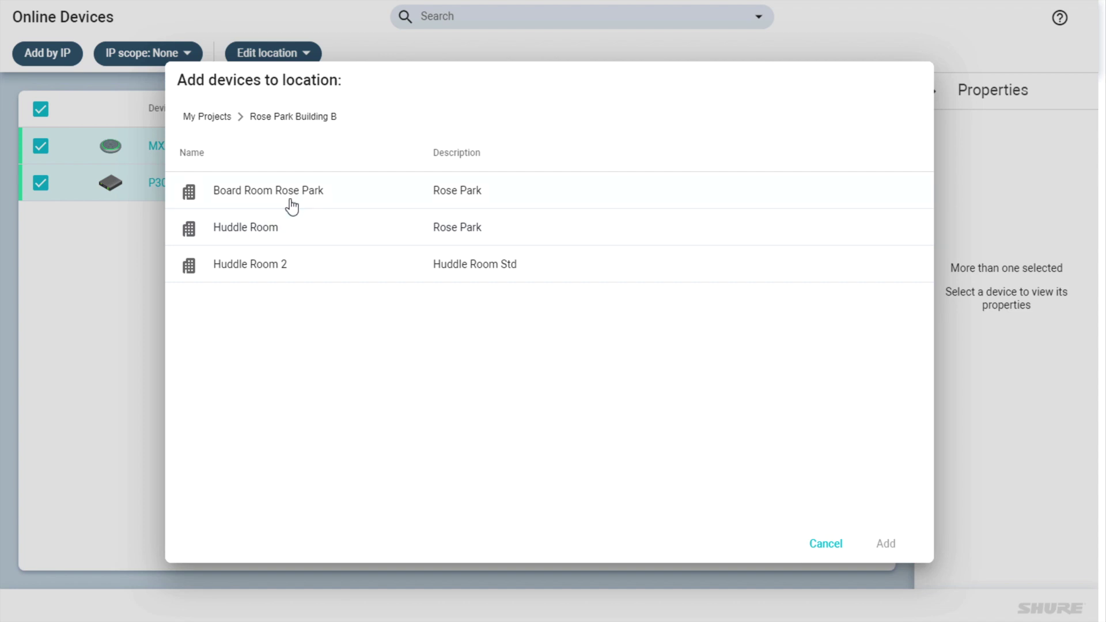
pyautogui.click(247, 240)
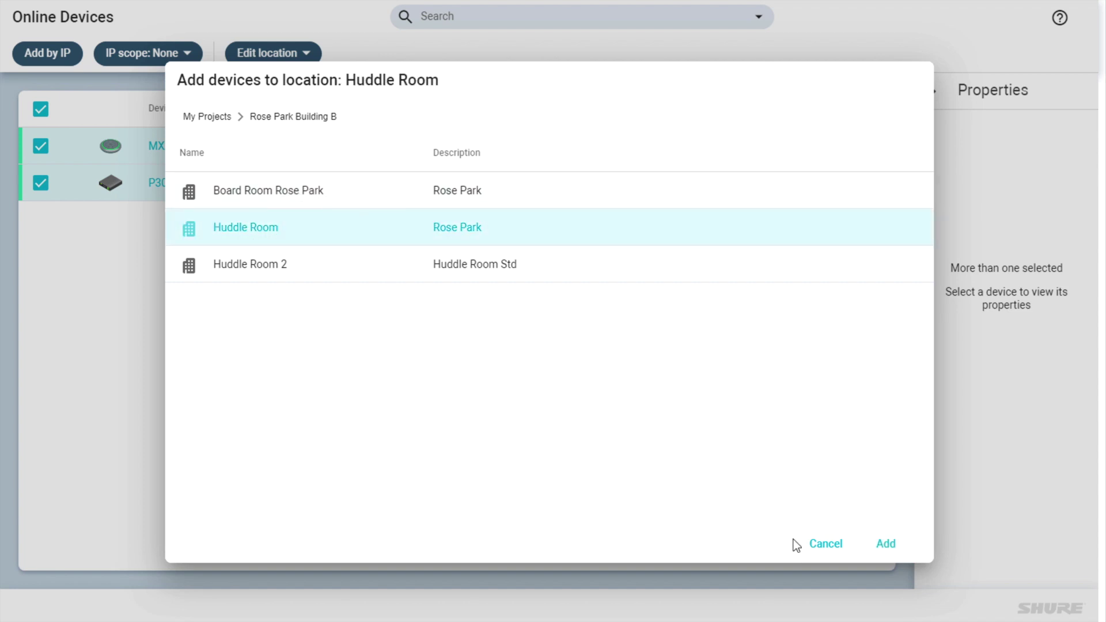
pyautogui.click(826, 544)
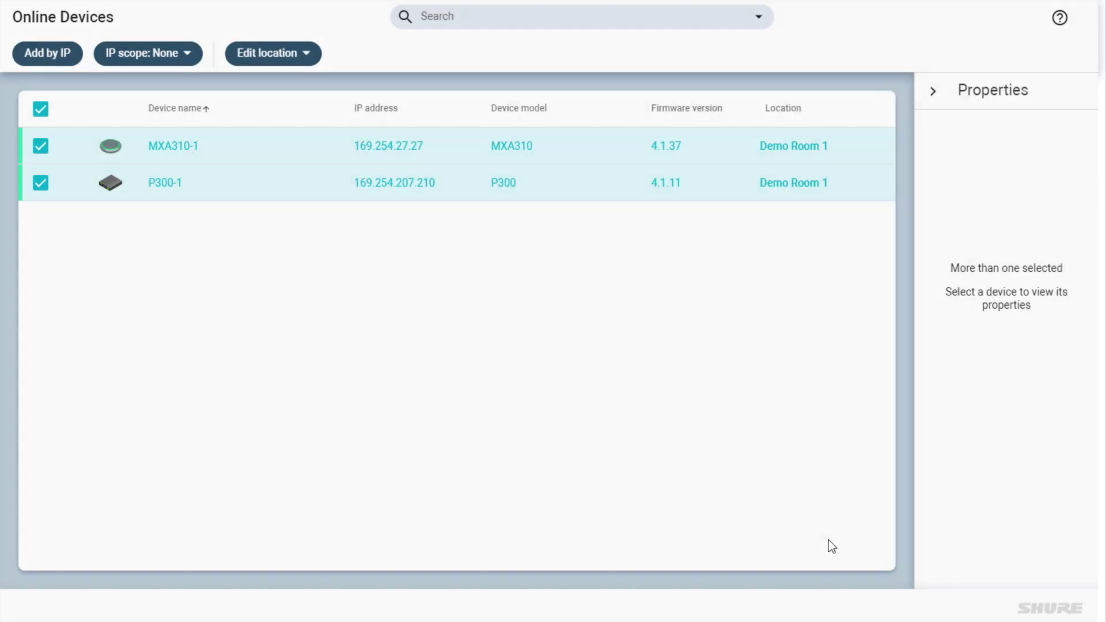
# Step: Remove the selected MXA310-1 and P300-1 from their Demo Room 1 location
pyautogui.click(282, 56)
pyautogui.click(288, 126)
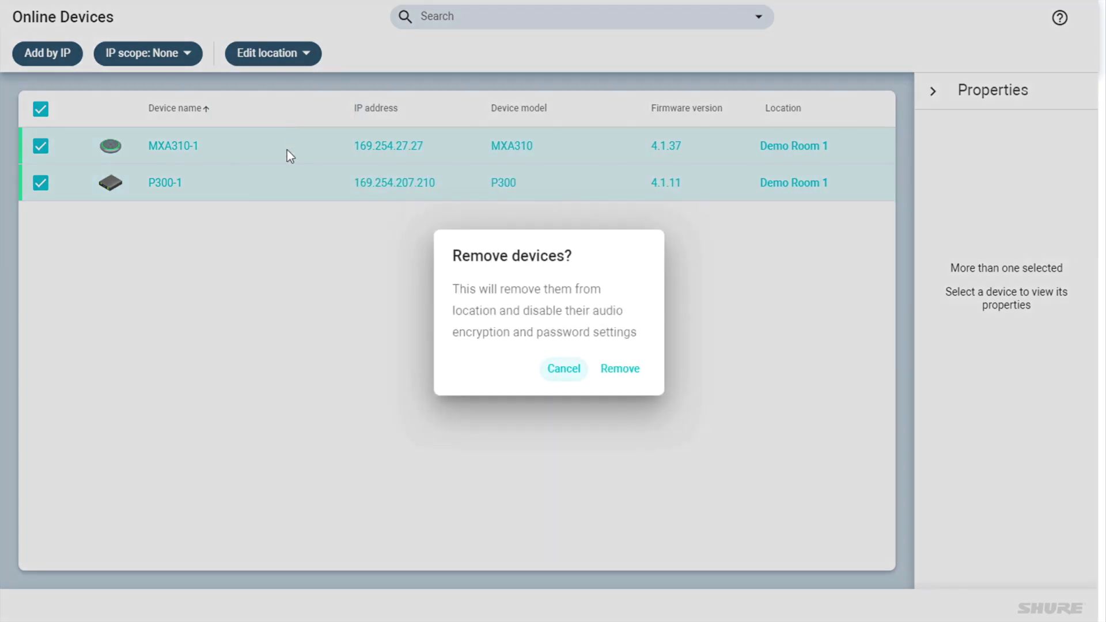
pyautogui.click(628, 375)
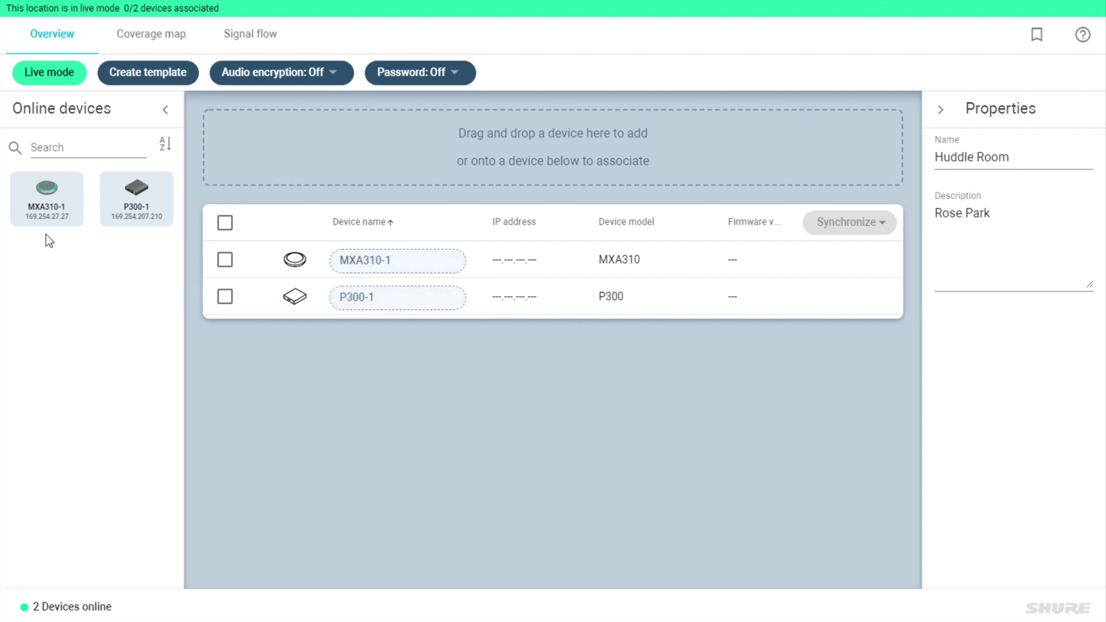
# Step: Associate the online MXA310-1 and P300-1 with their matching virtual devices in the Huddle Room
pyautogui.moveTo(36, 201)
pyautogui.moveTo(40, 201); pyautogui.dragTo(385, 265)
pyautogui.moveTo(33, 195); pyautogui.dragTo(372, 293)
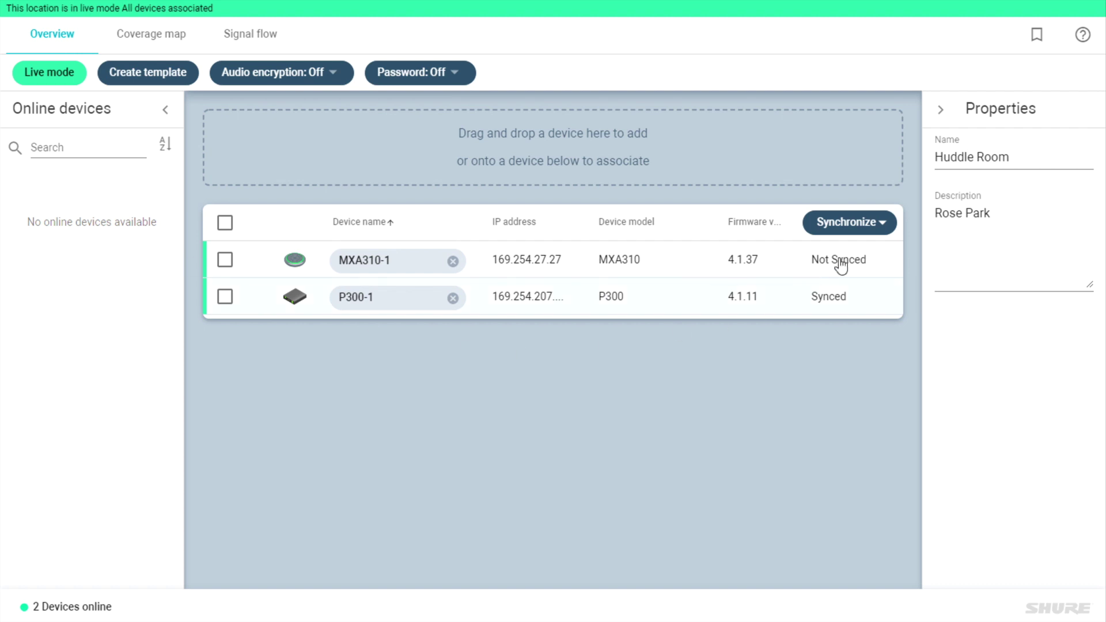
# Step: Push the Huddle Room design to the associated devices and dismiss the notice about saving a preset
pyautogui.click(880, 224)
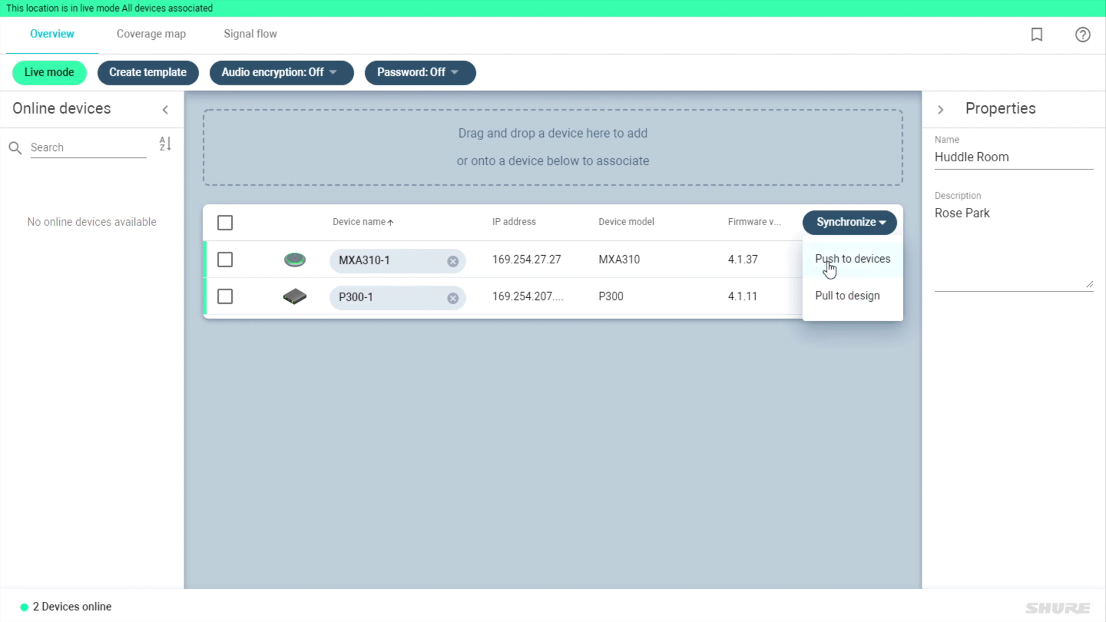
pyautogui.click(870, 267)
pyautogui.click(669, 393)
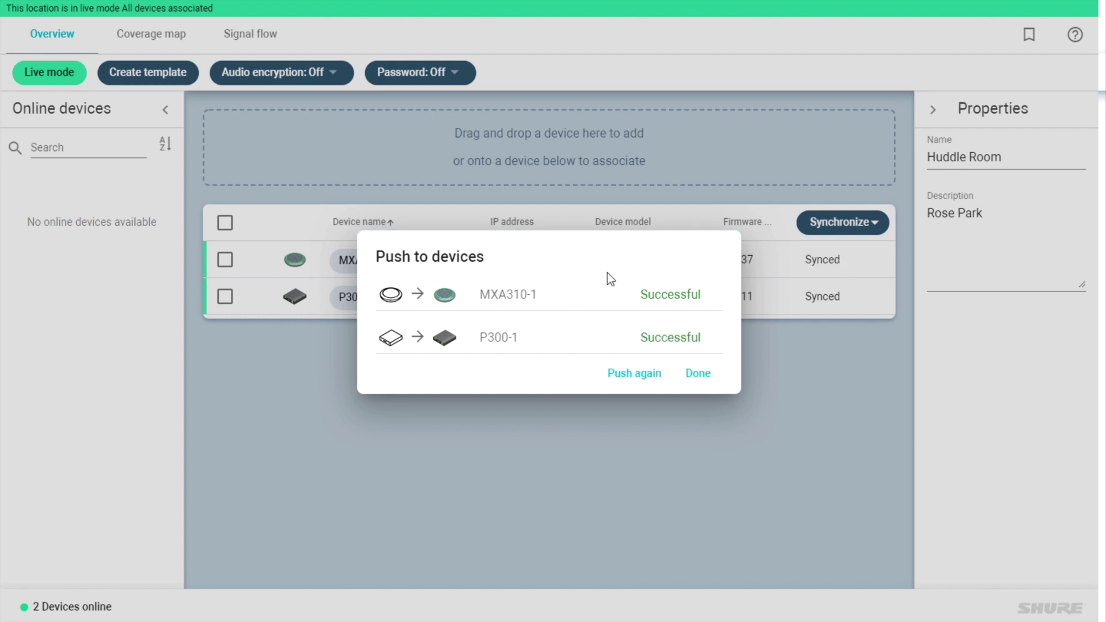
pyautogui.click(704, 375)
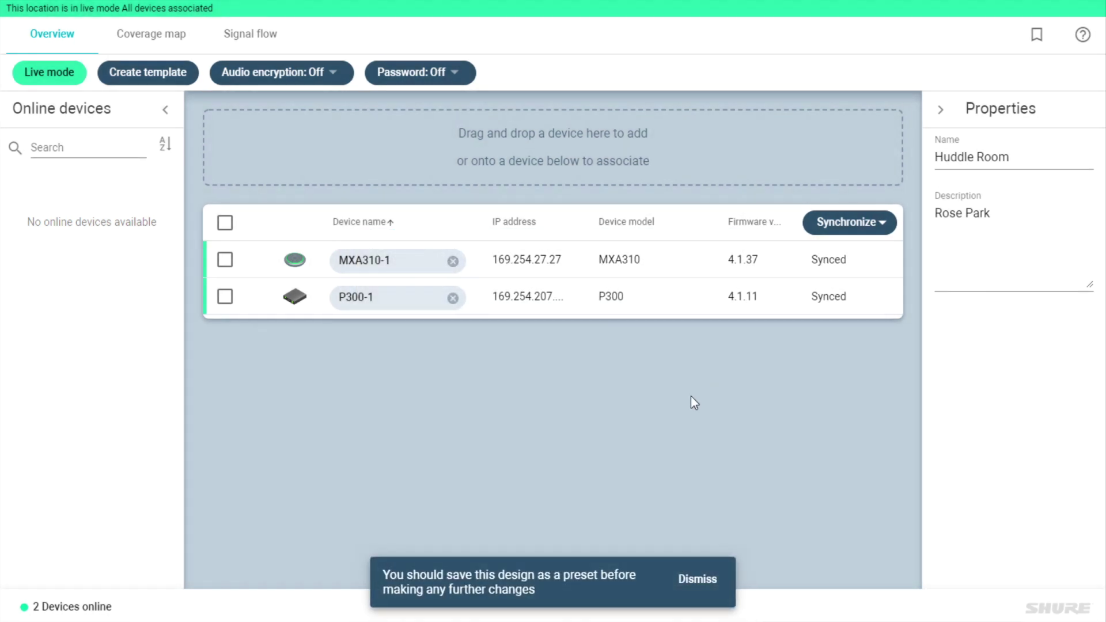
pyautogui.click(698, 579)
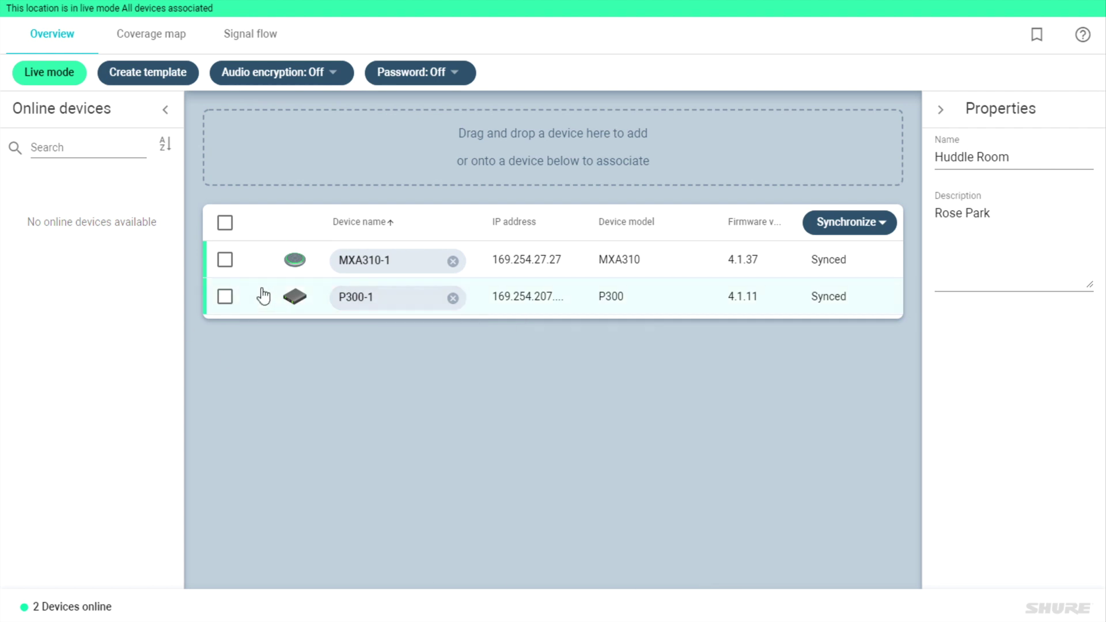
# Step: Configure the MXA310-1's Channel 1 with a Cardioid polar pattern and rotate its coverage lobe to the microphone's right side
pyautogui.click(229, 262)
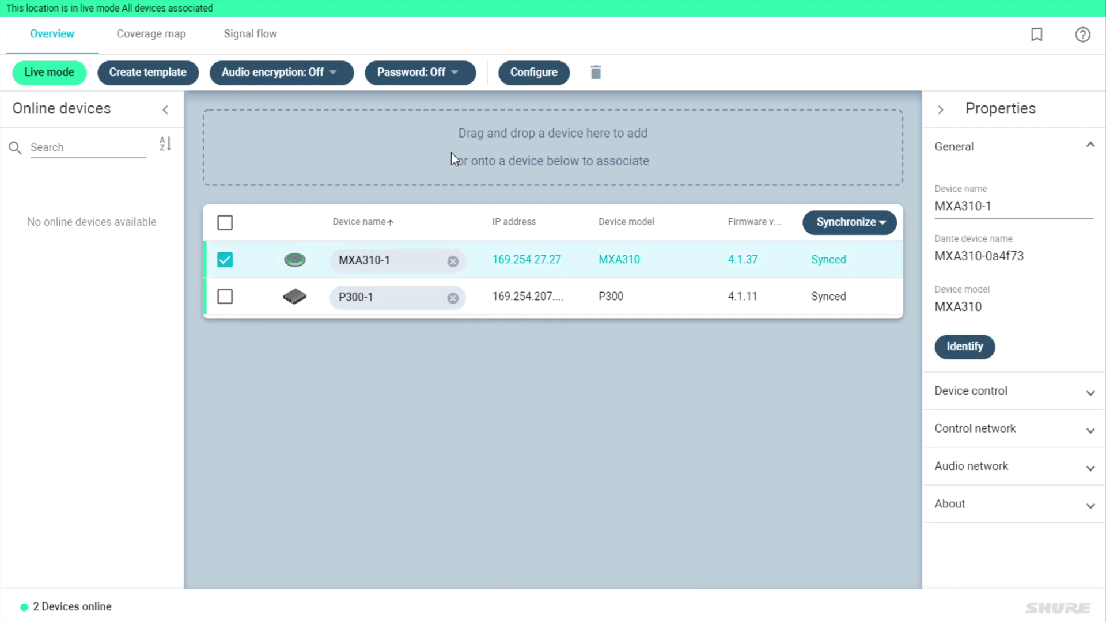
pyautogui.click(535, 74)
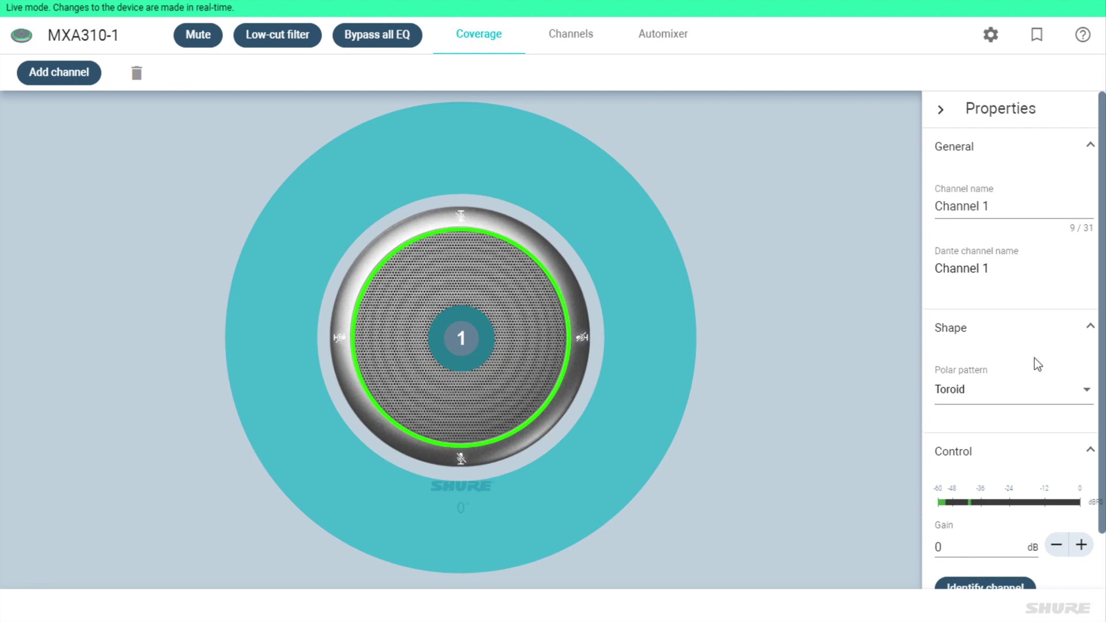
pyautogui.click(1029, 391)
pyautogui.click(973, 454)
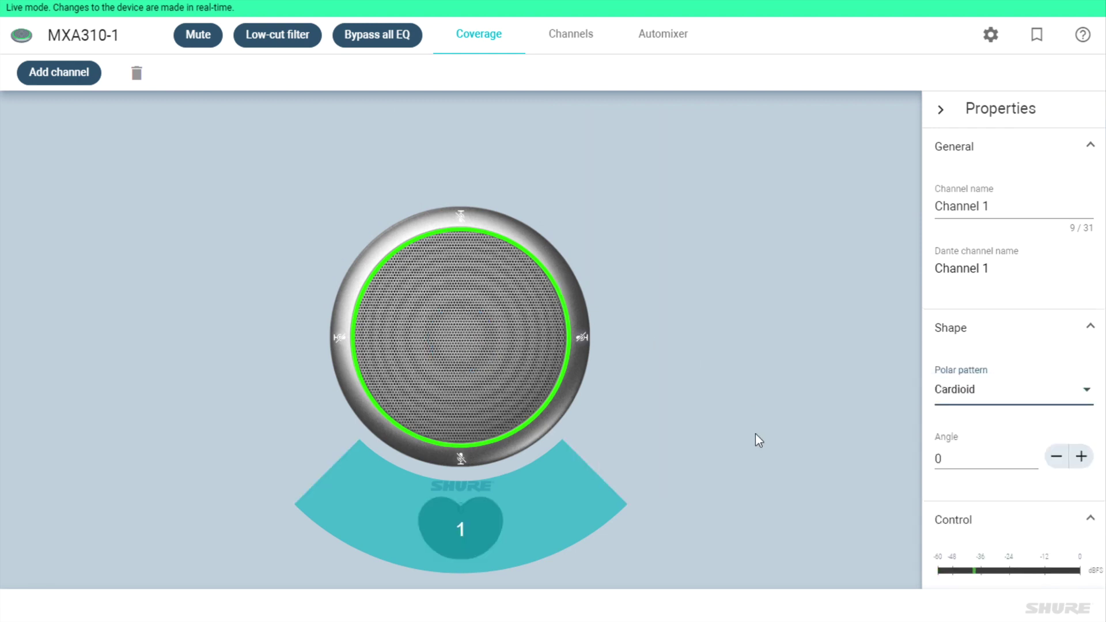
pyautogui.moveTo(452, 526); pyautogui.dragTo(636, 324)
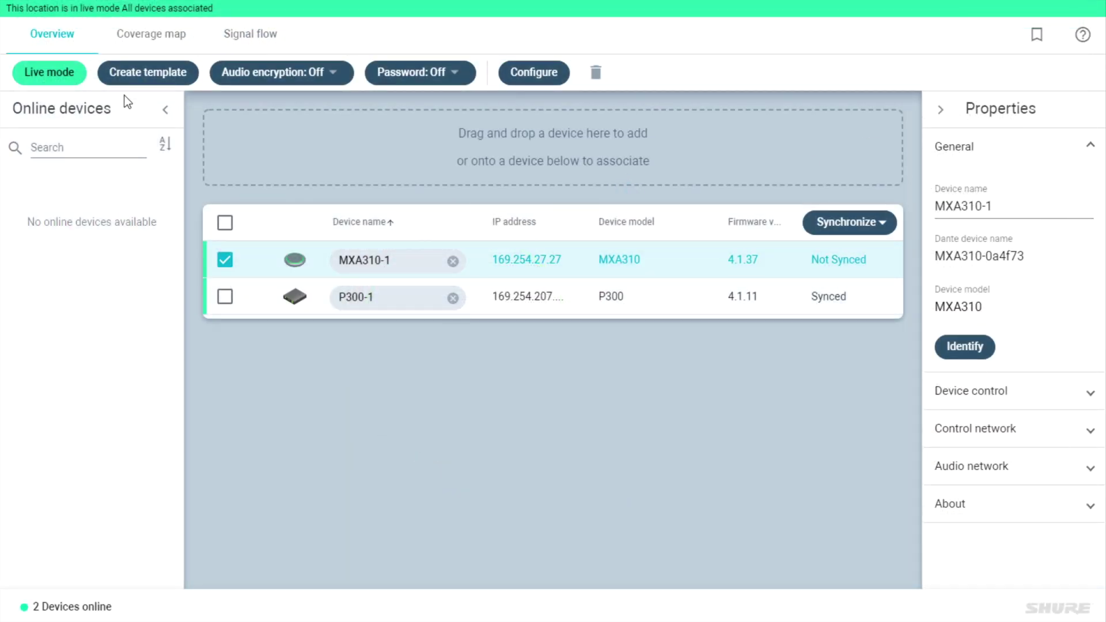
# Step: Examine the Huddle Room's manual audio encryption setup and its location password setup, leaving both disabled
pyautogui.click(302, 72)
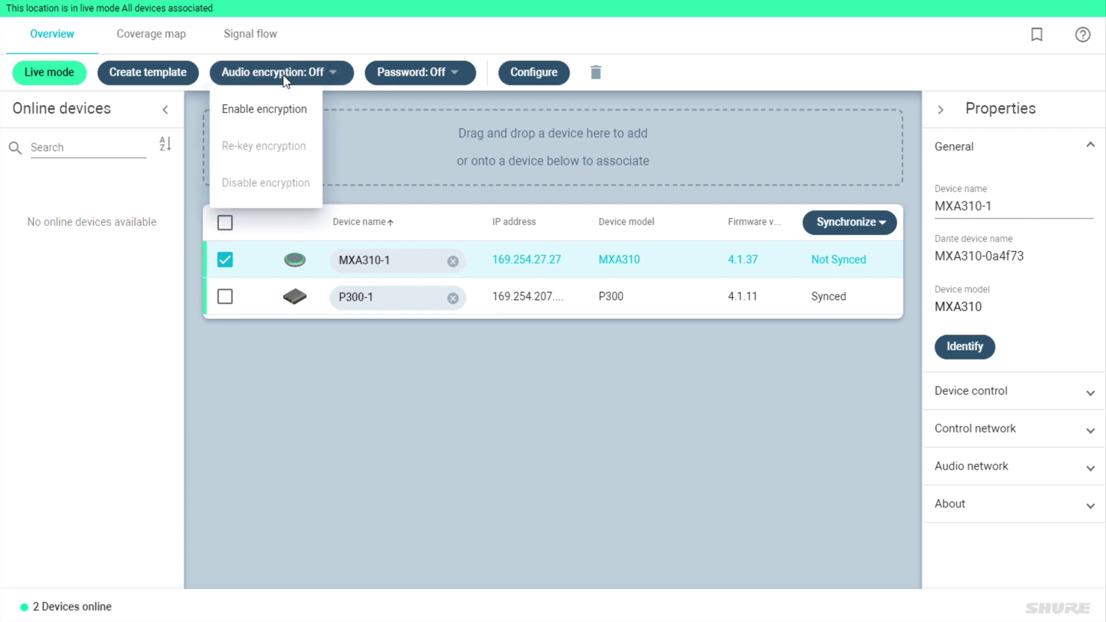
pyautogui.click(271, 110)
pyautogui.click(671, 374)
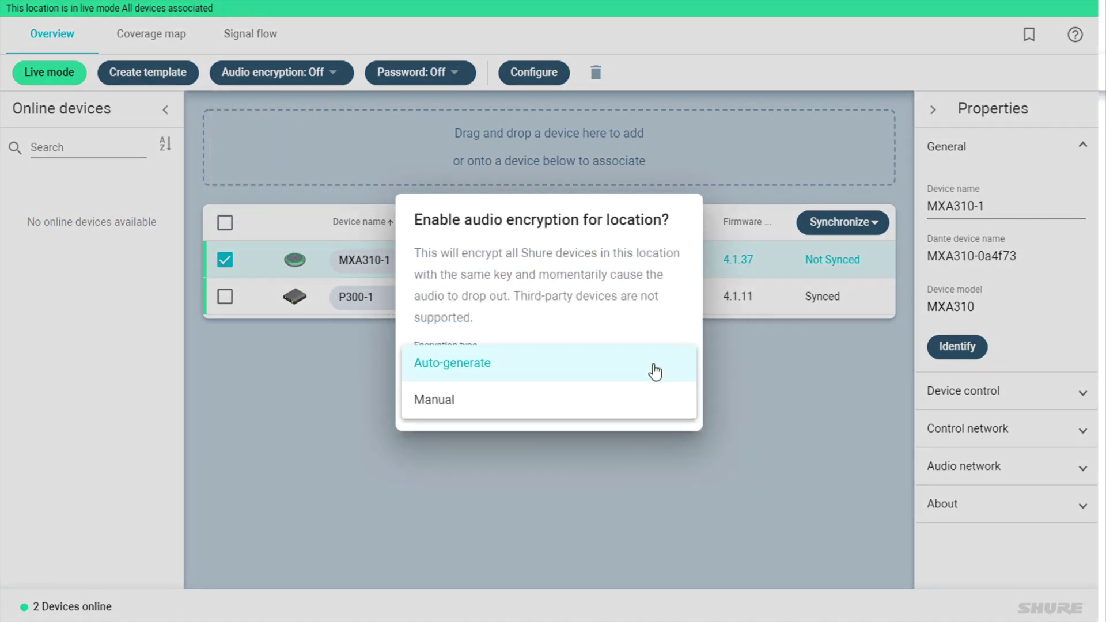
pyautogui.click(492, 400)
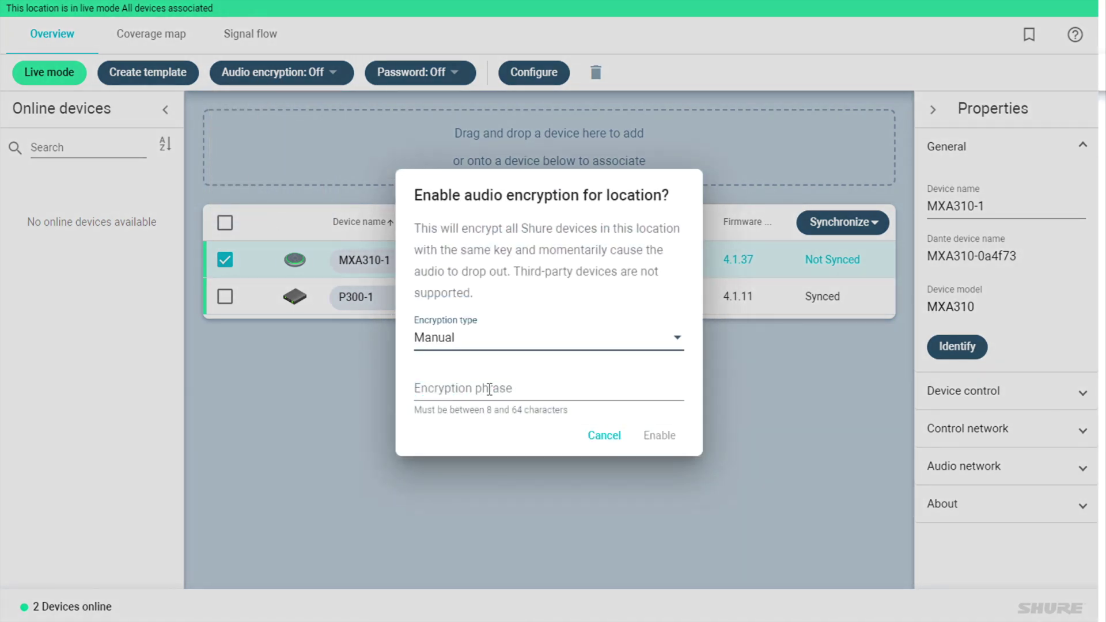
pyautogui.click(603, 435)
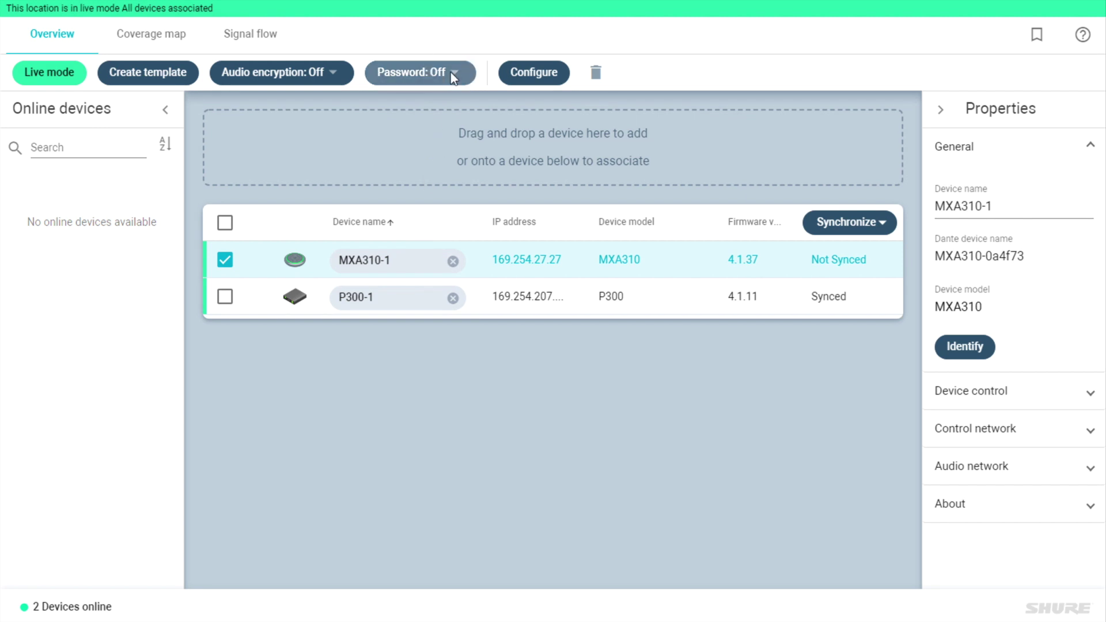
pyautogui.click(452, 73)
pyautogui.click(432, 109)
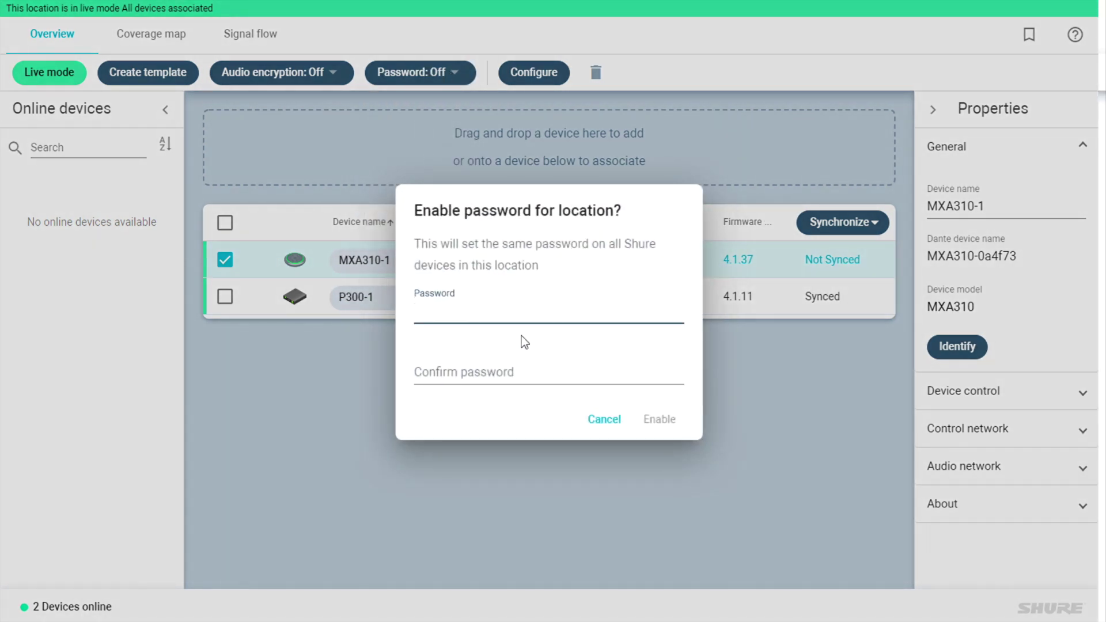
pyautogui.click(590, 409)
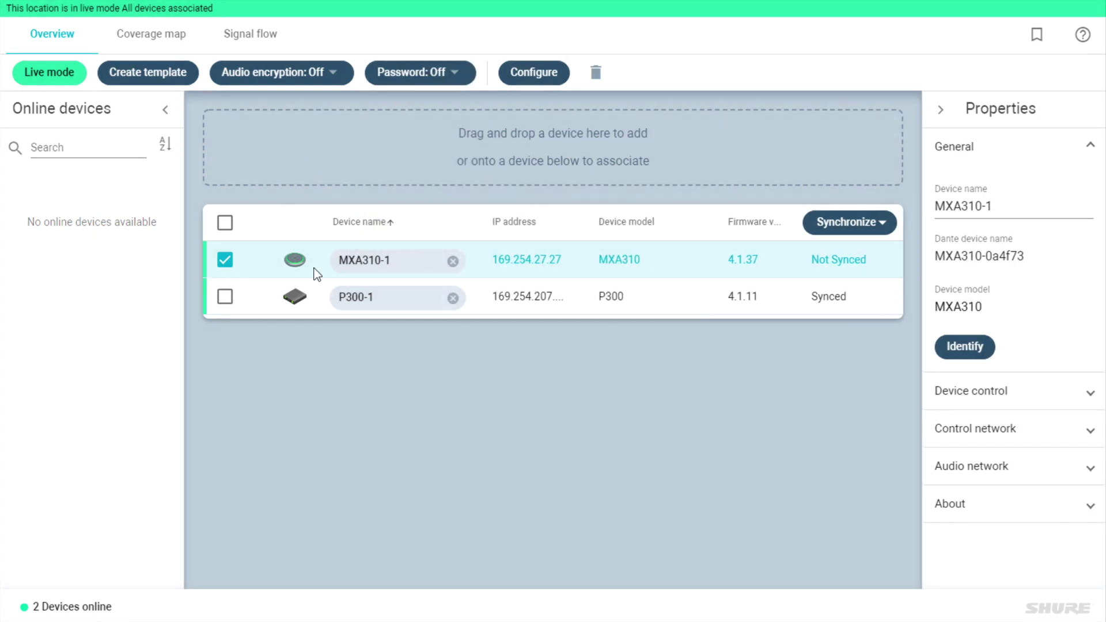
# Step: Turn Live mode off to check the Huddle Room design's sync status, and return to Live mode
pyautogui.click(55, 72)
pyautogui.click(47, 65)
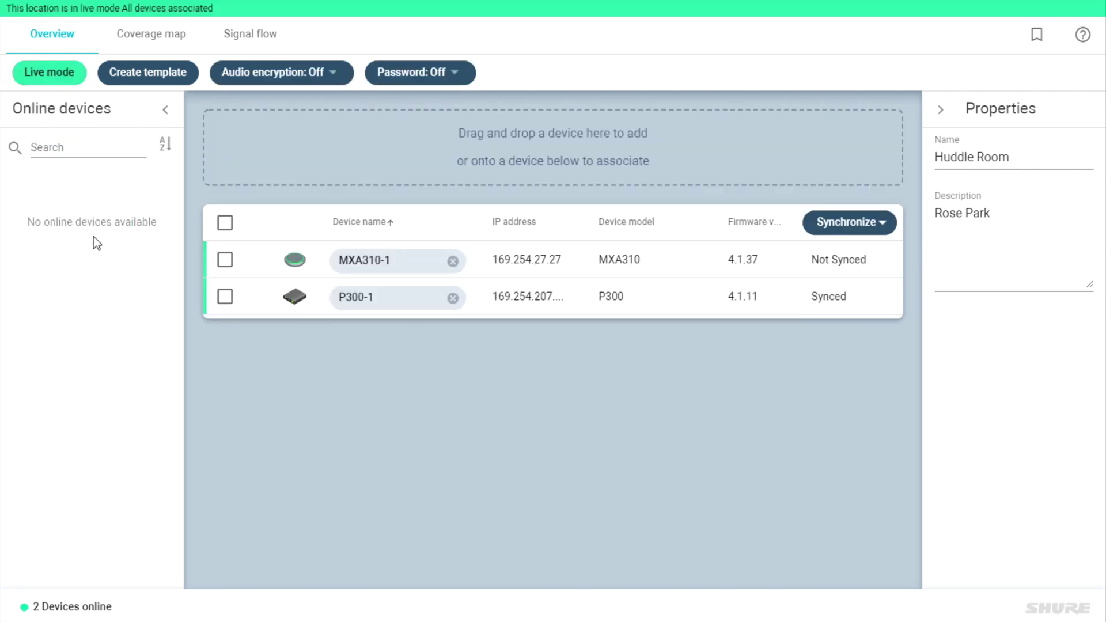
pyautogui.click(44, 73)
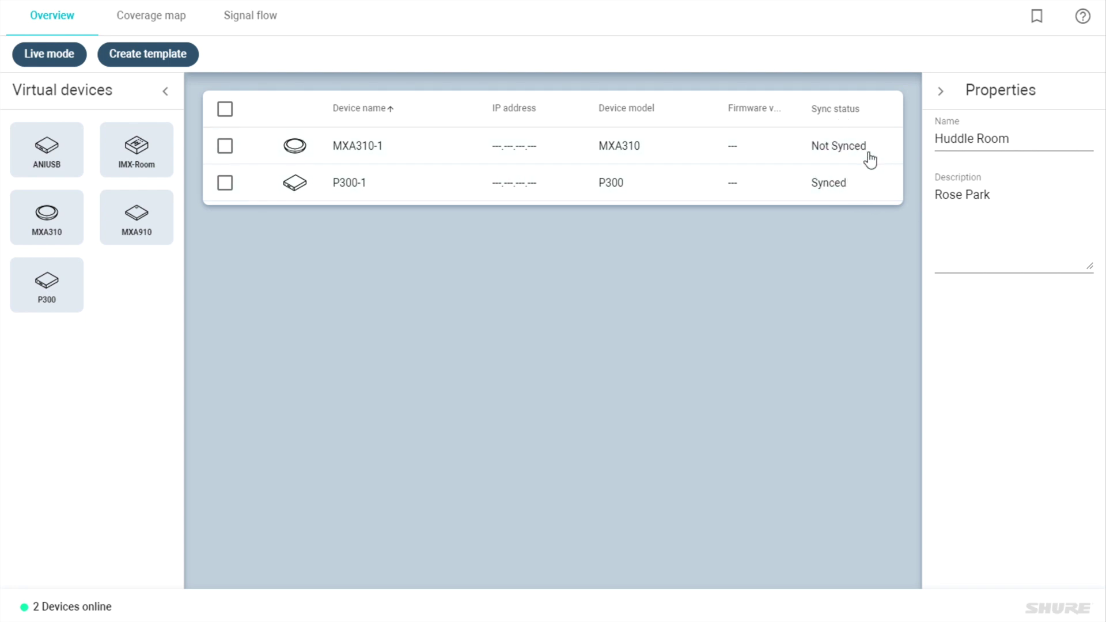
pyautogui.click(72, 57)
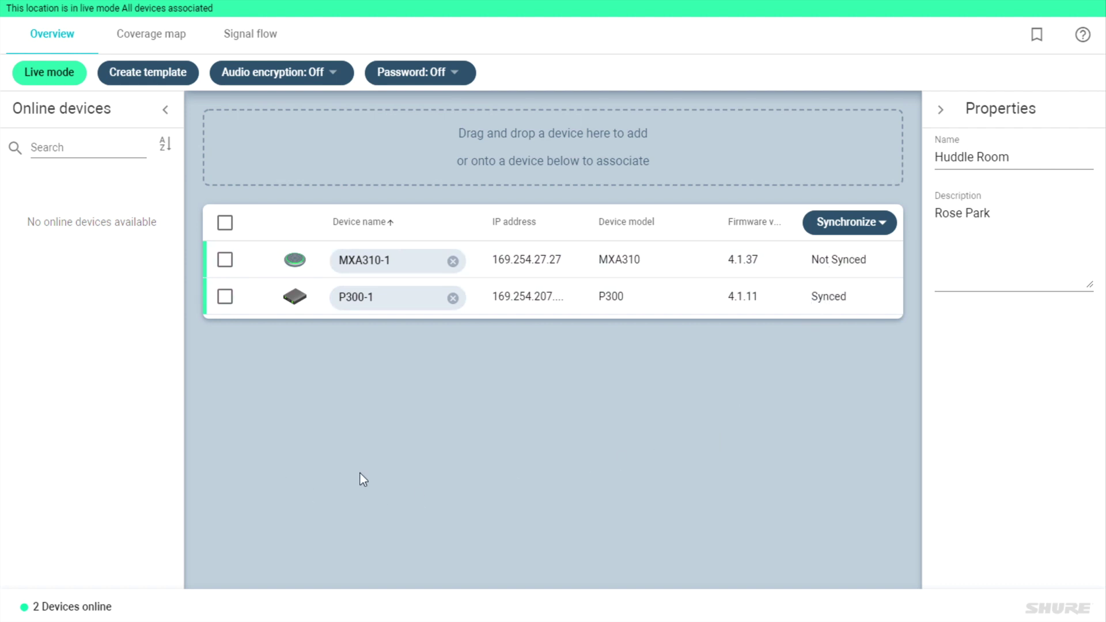
# Step: Review the Huddle Room's live signal flow and the MXA310-1's coverage and channels, and close the device configuration
pyautogui.click(265, 42)
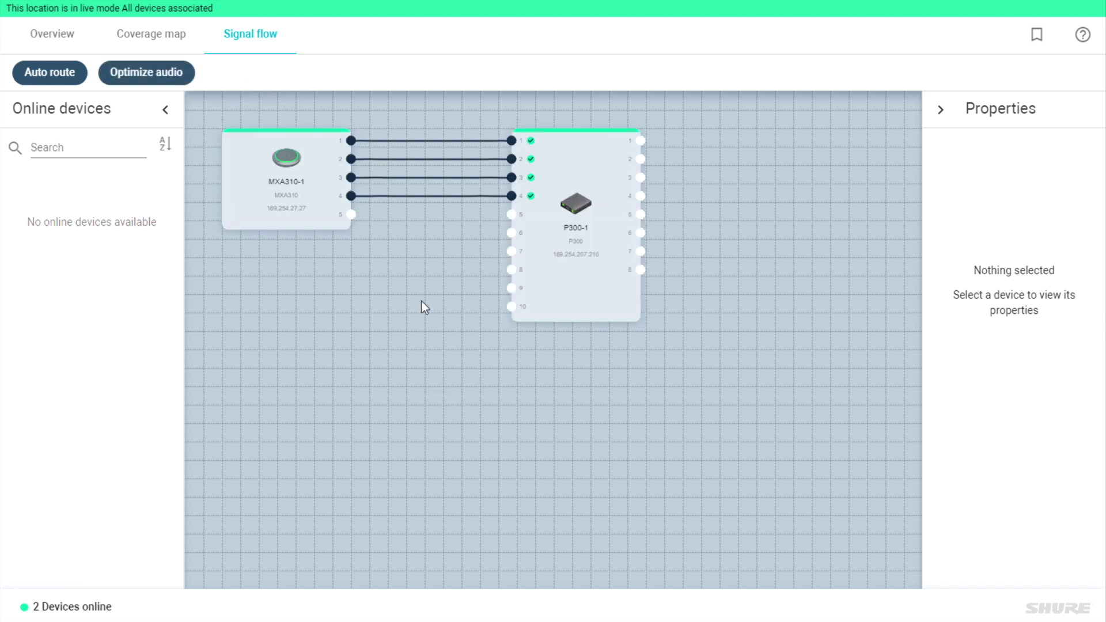
pyautogui.doubleClick(295, 193)
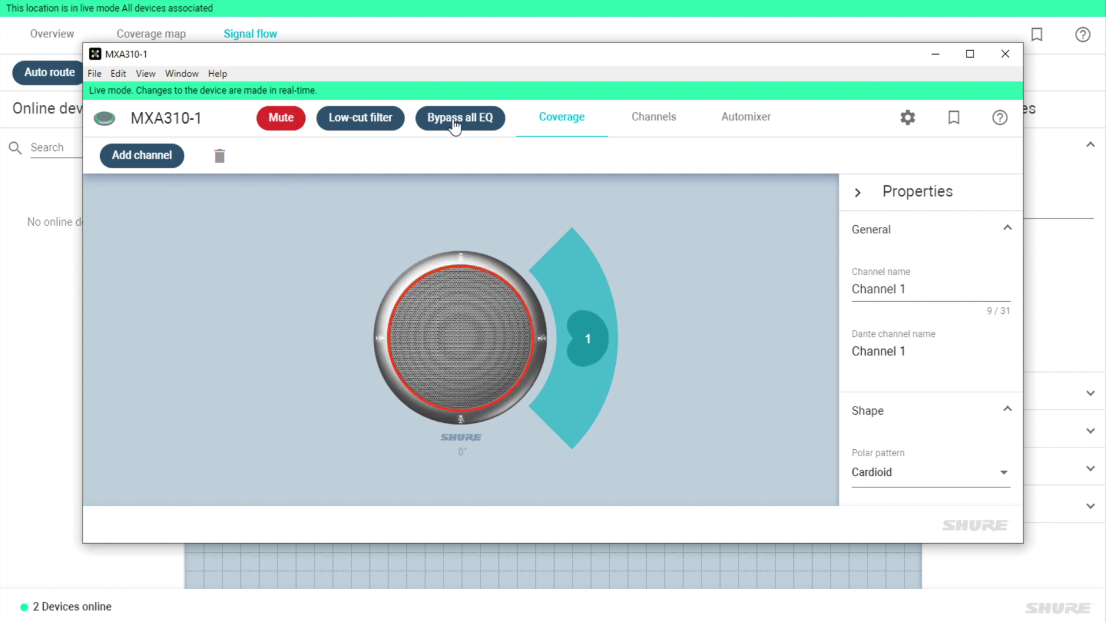
pyautogui.click(657, 118)
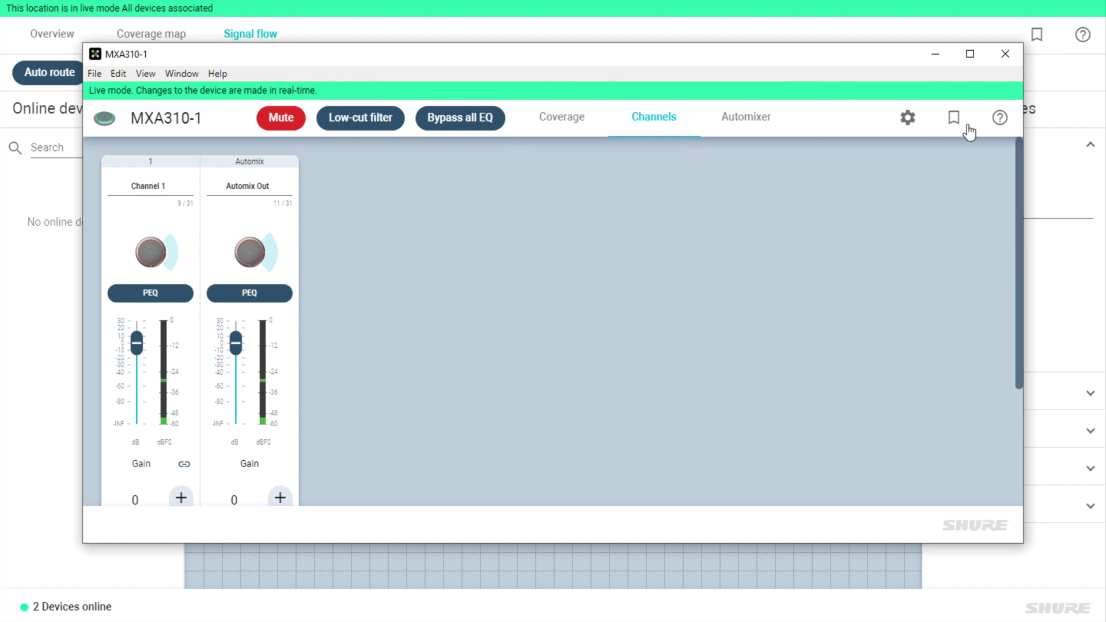
pyautogui.click(1005, 46)
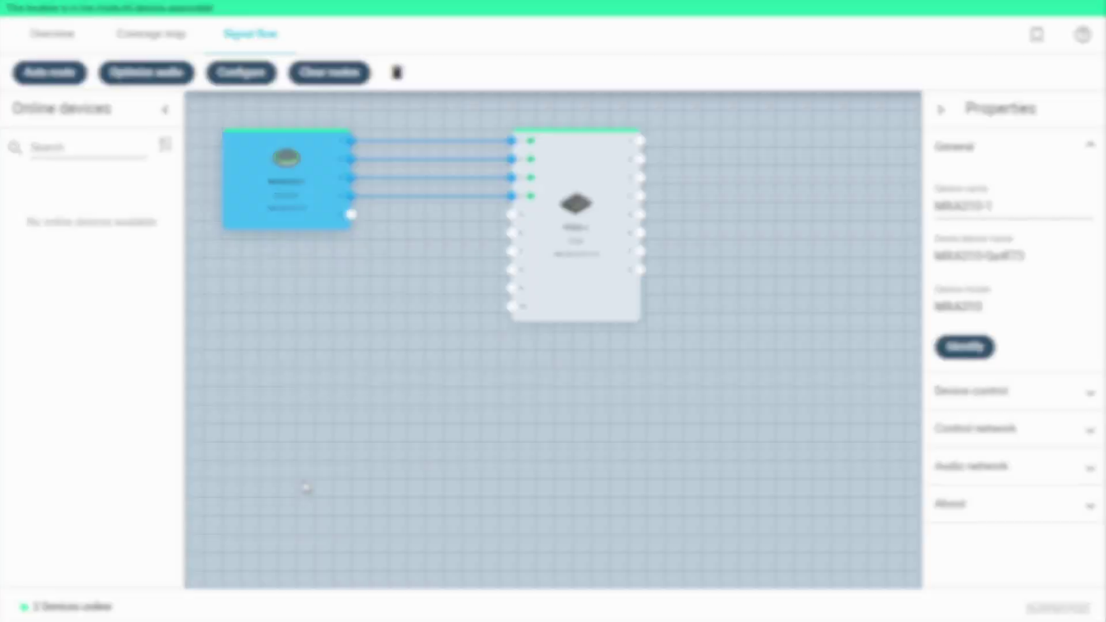